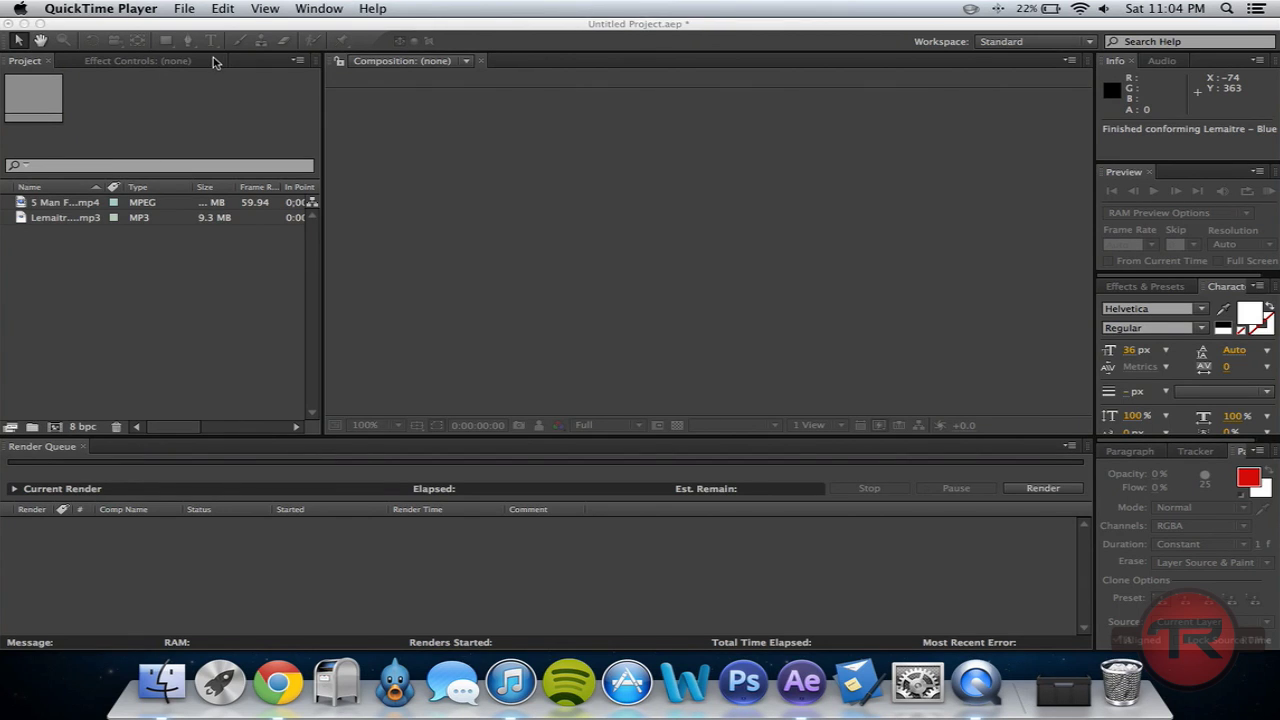
- Create a new 1280 x 720 px composition at 59.97 fps with a duration of 0:00:30:28
left_click(205, 106)
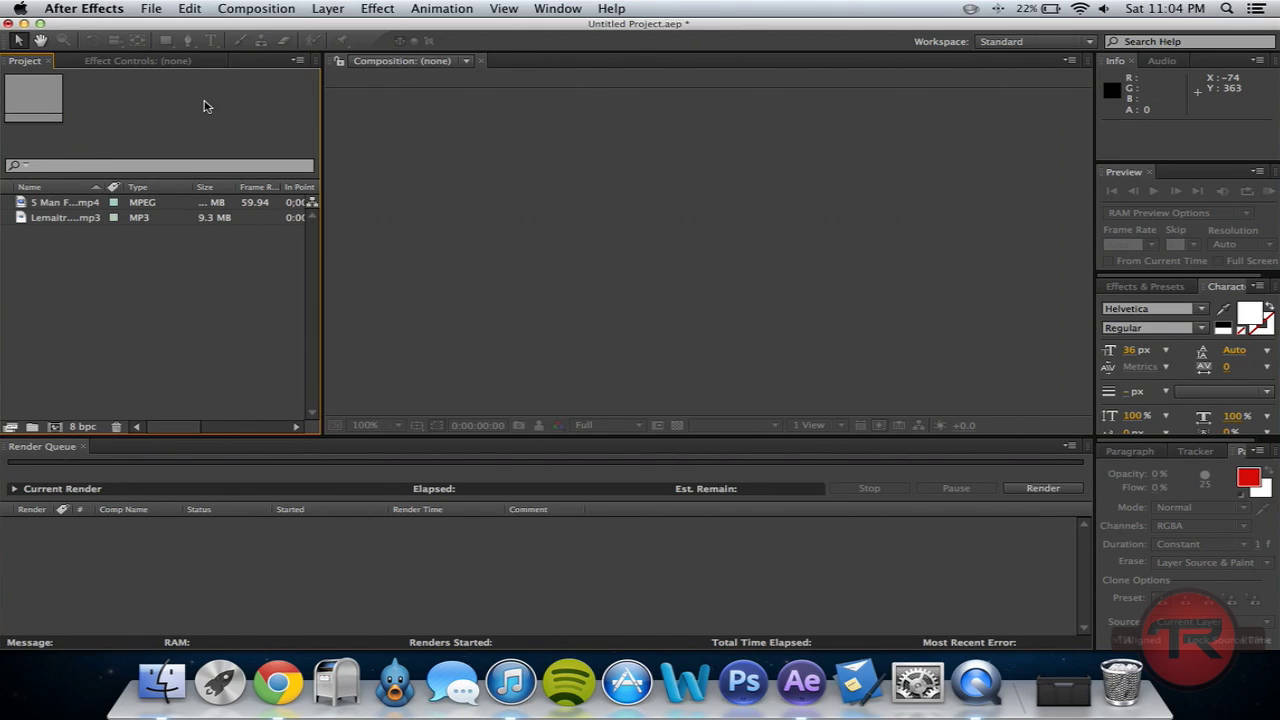
left_click(256, 10)
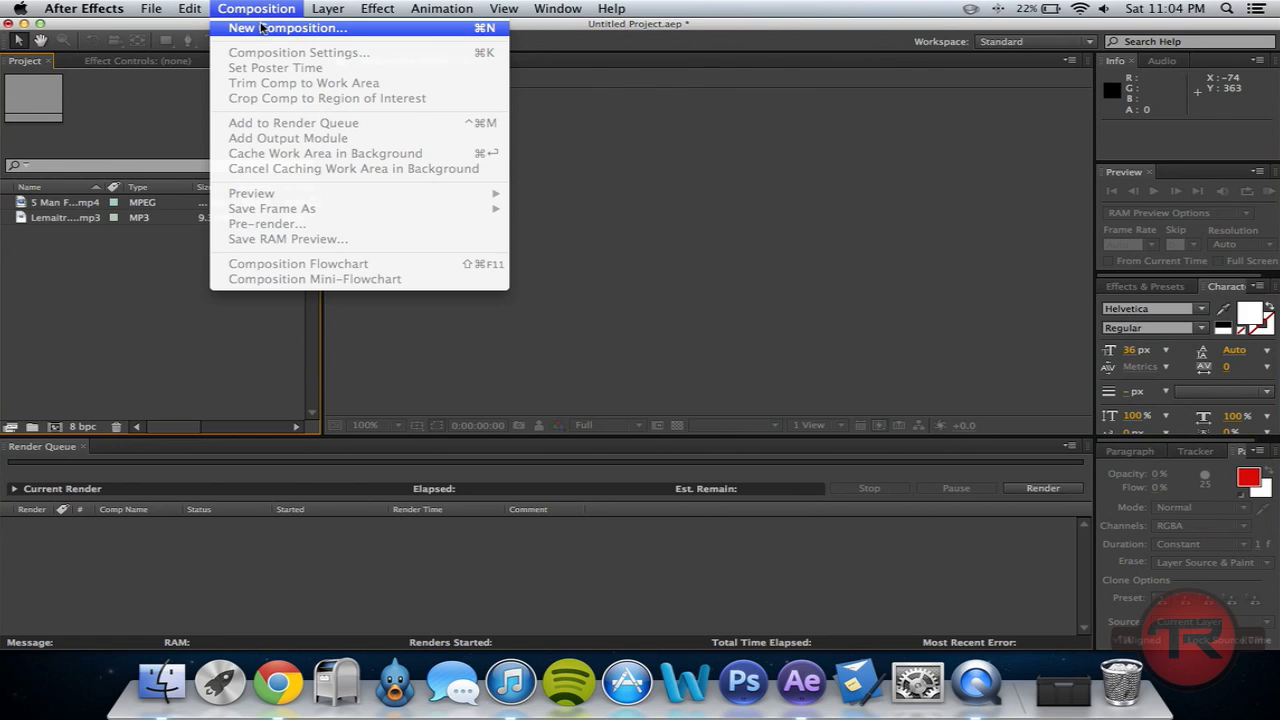
left_click(259, 28)
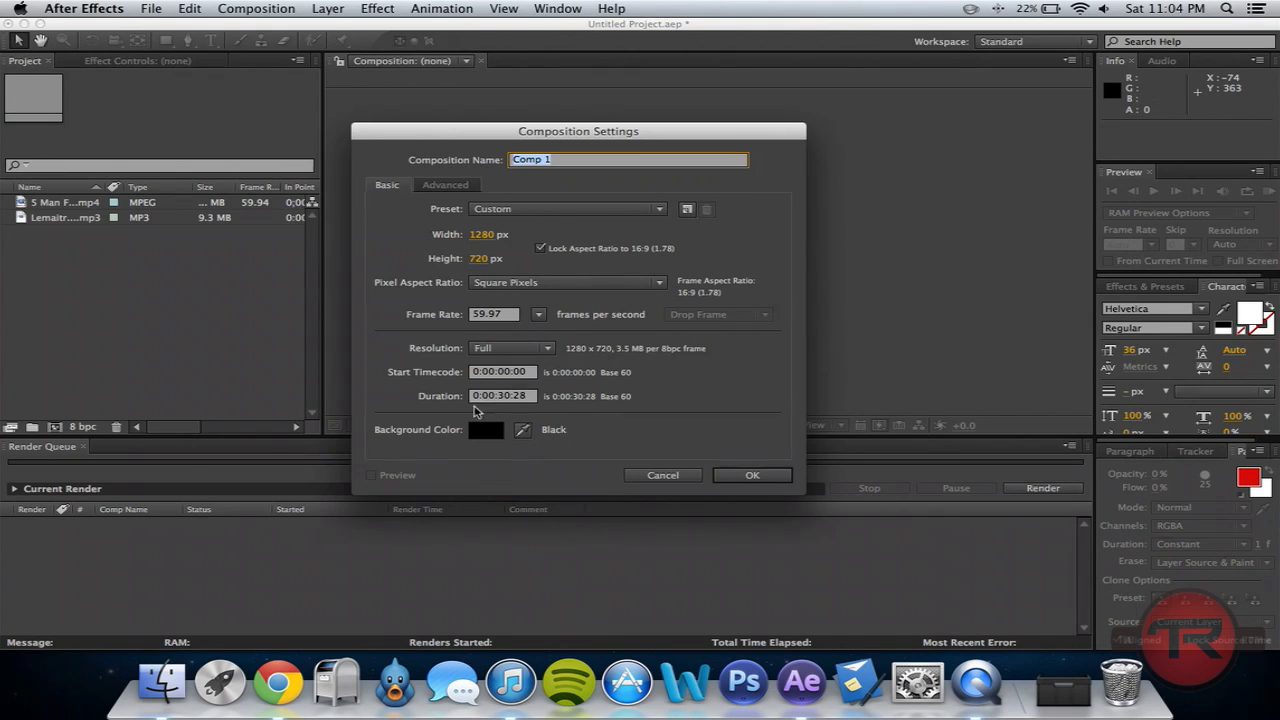
left_click(719, 478)
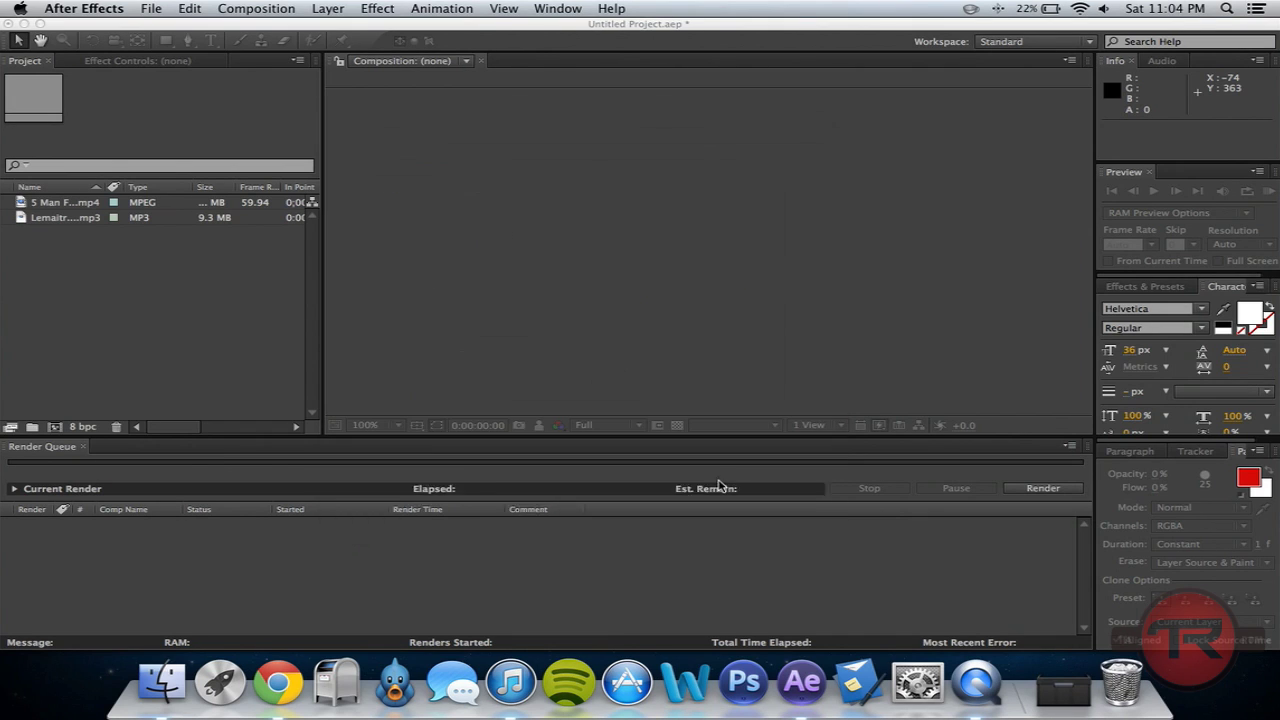
left_click(76, 330)
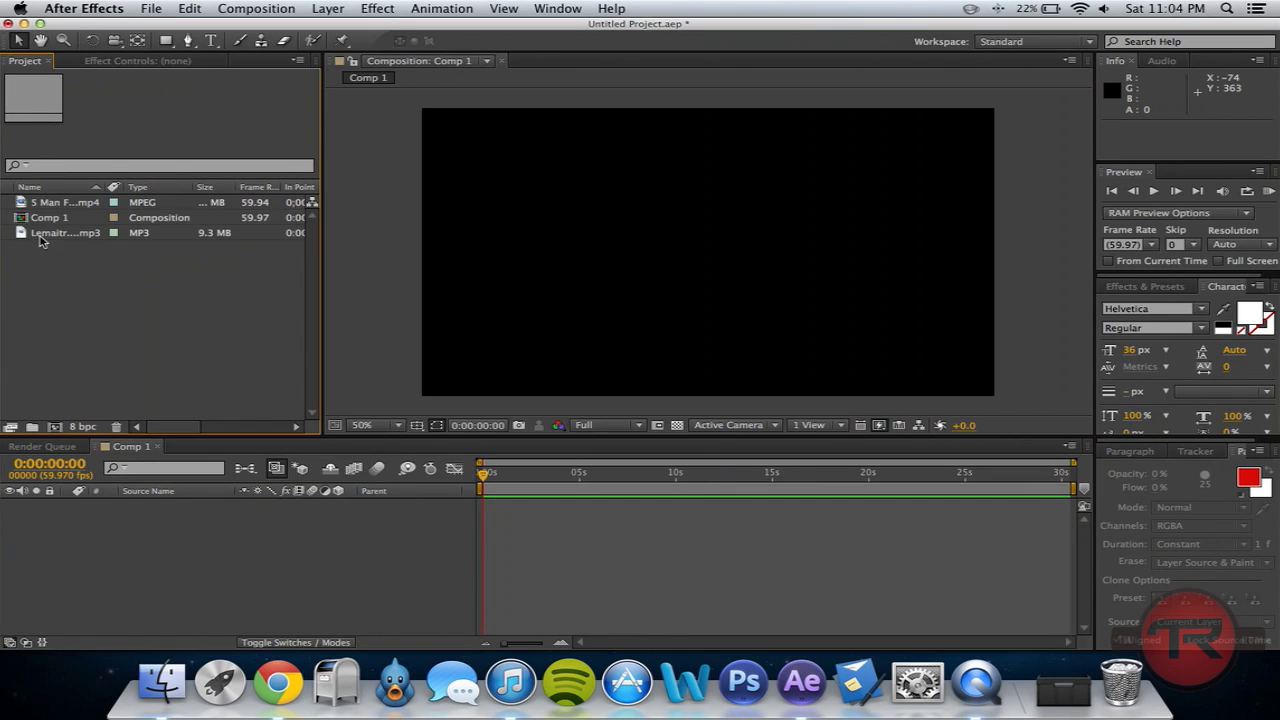
- Add 5 Man Feed.mp4 and the song Lemaitre - Blue shift.mp3 to the composition as layers
left_click_drag(40, 205, 703, 262)
left_click(451, 210)
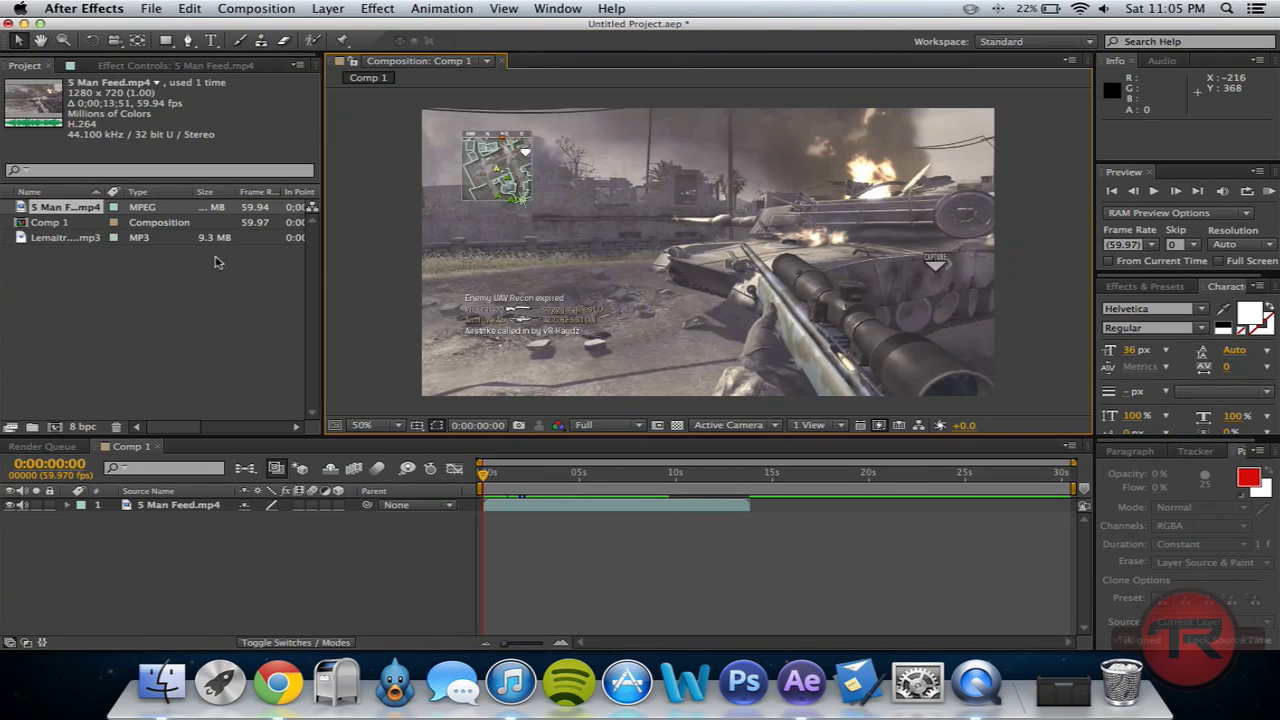
left_click(62, 240)
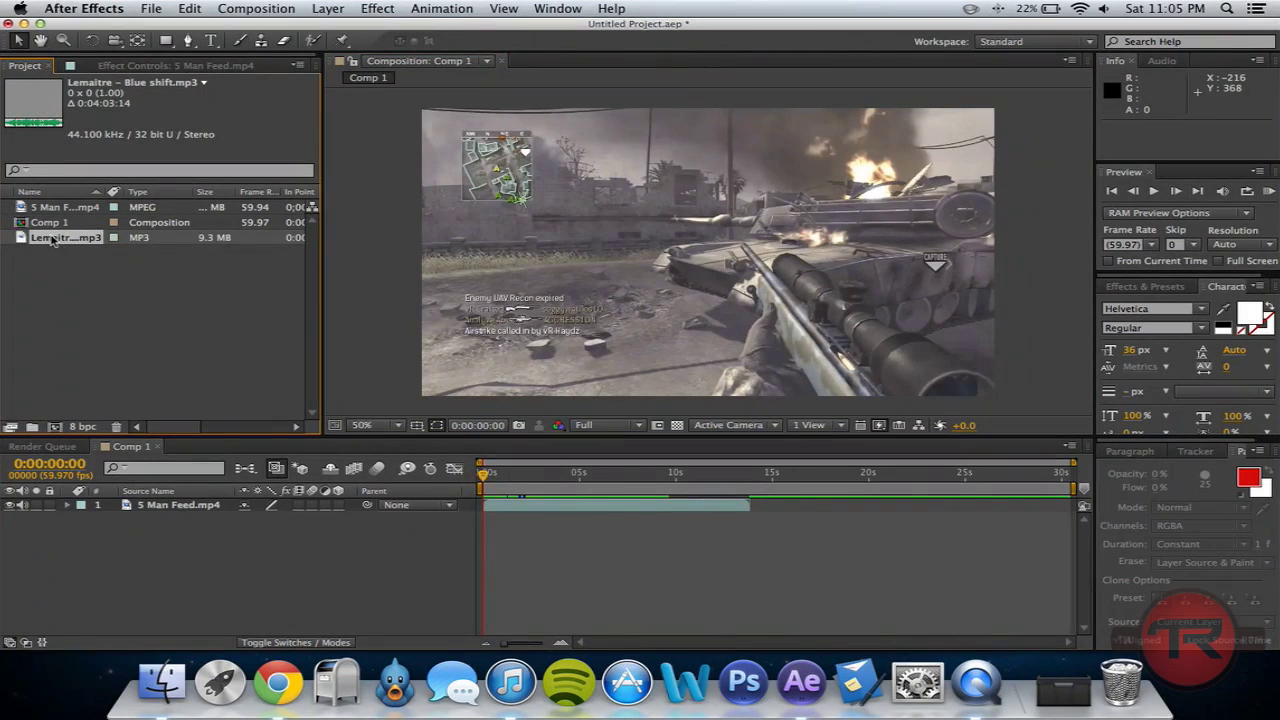
left_click_drag(55, 240, 715, 308)
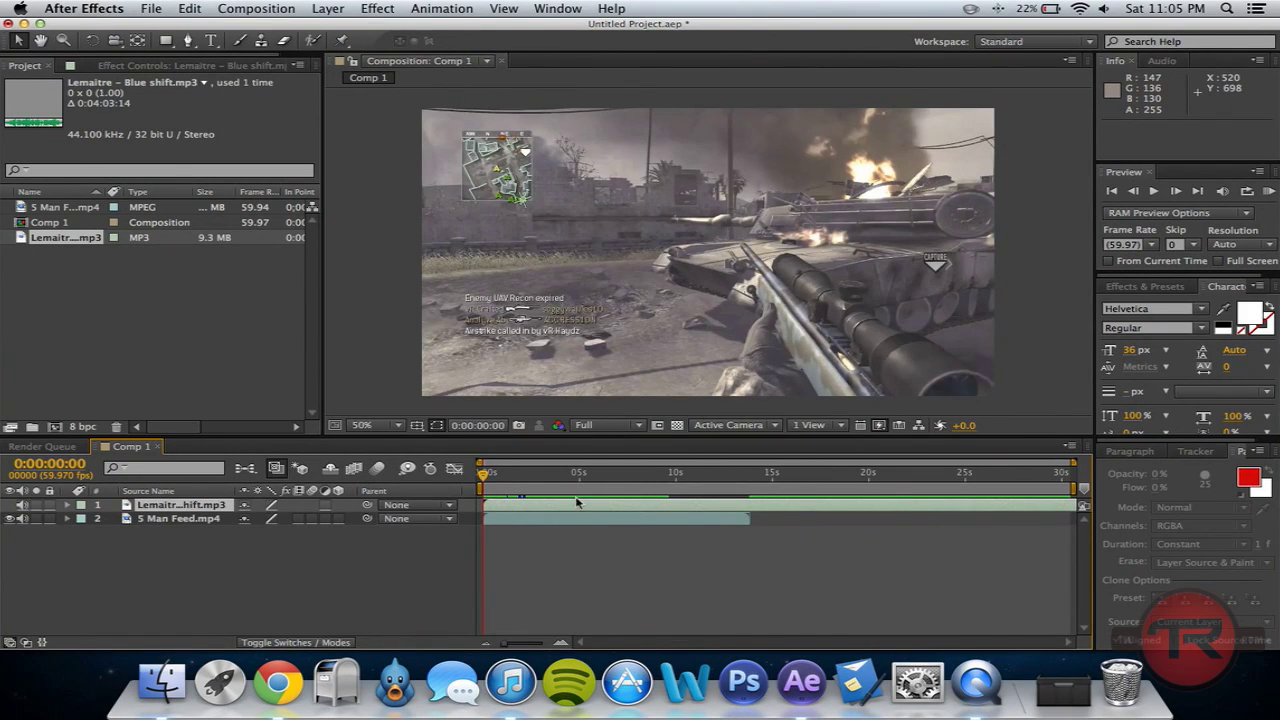
- Play the composition, and hide and mute the 5 Man Feed.mp4 layer to preview the song alone at a raised system volume
key("space")
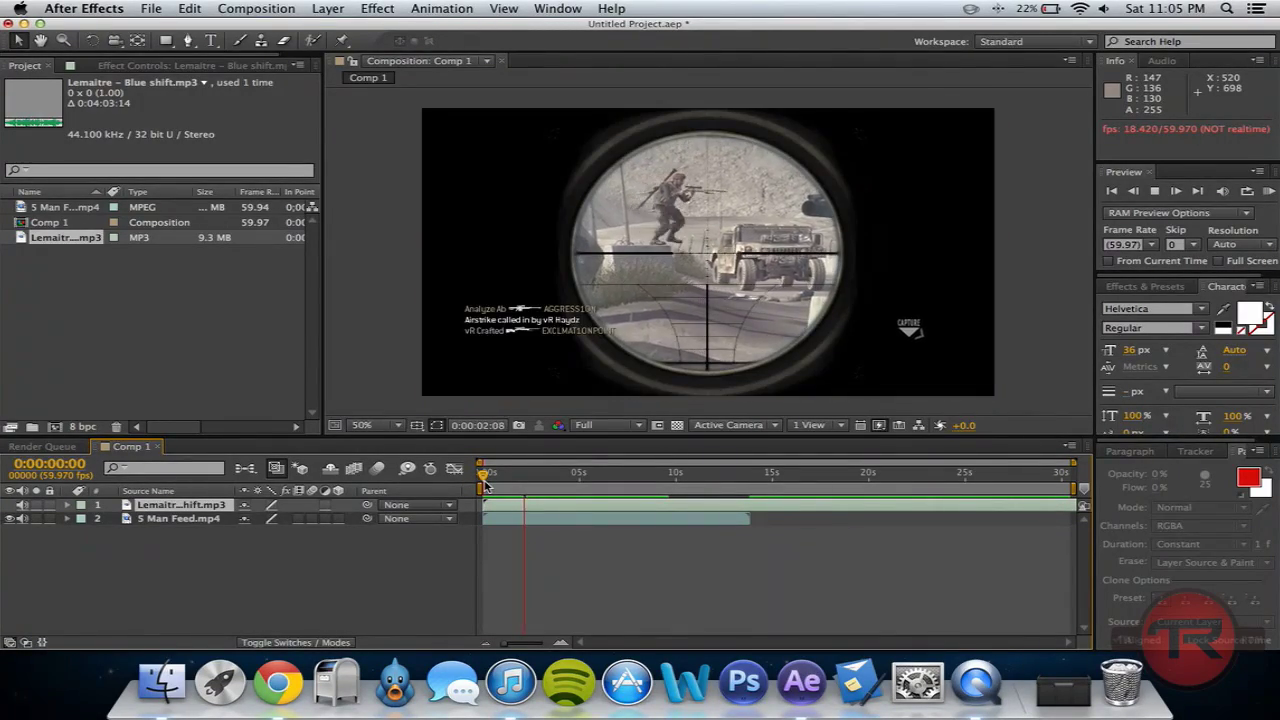
key("space")
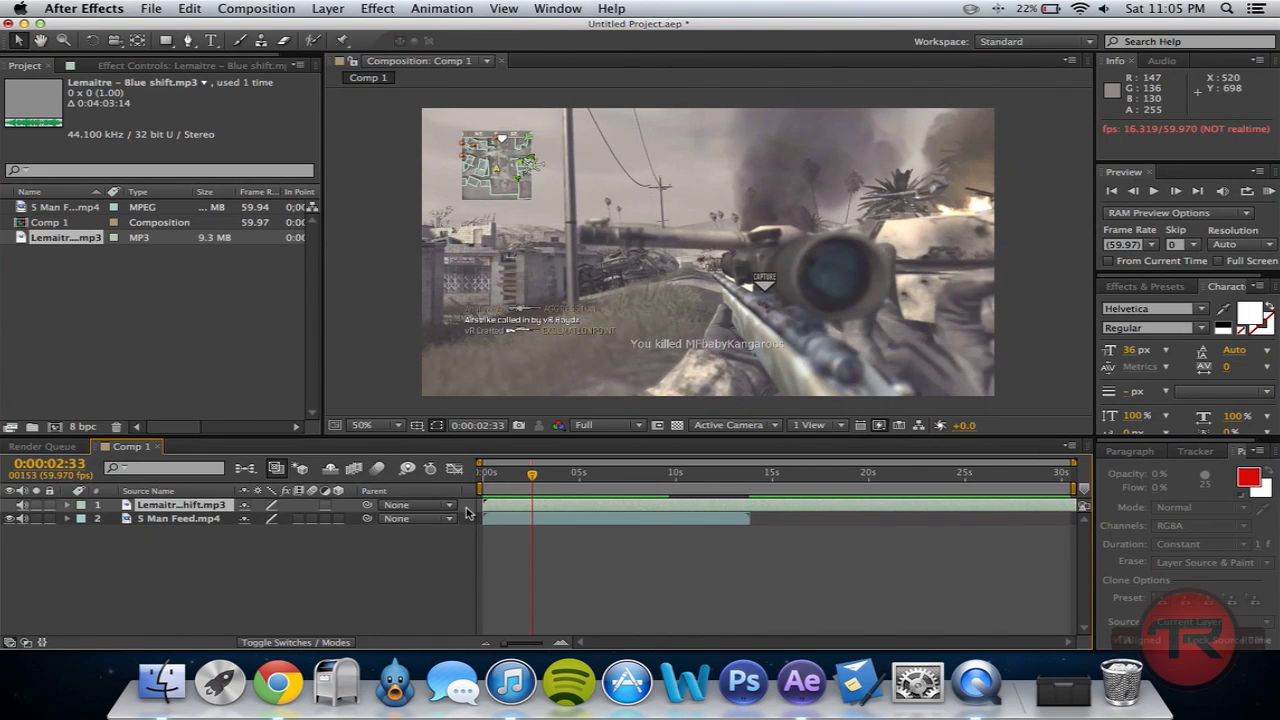
left_click(21, 518)
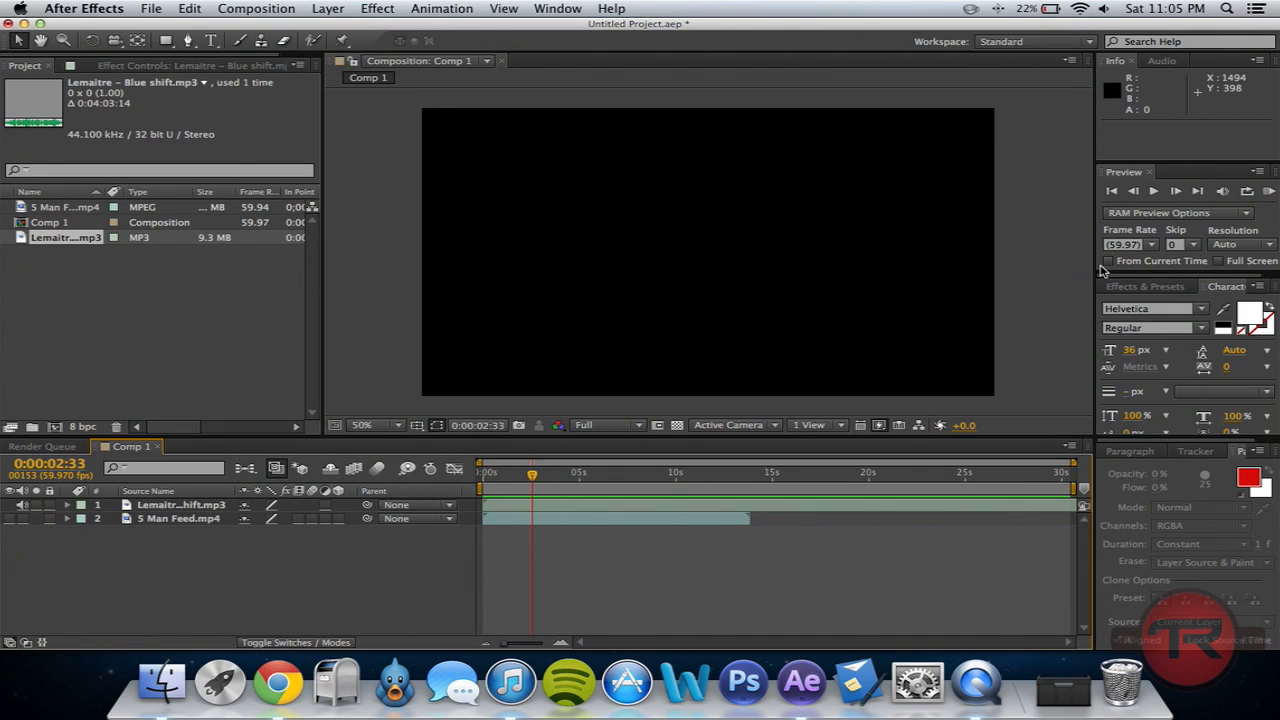
left_click(1265, 194)
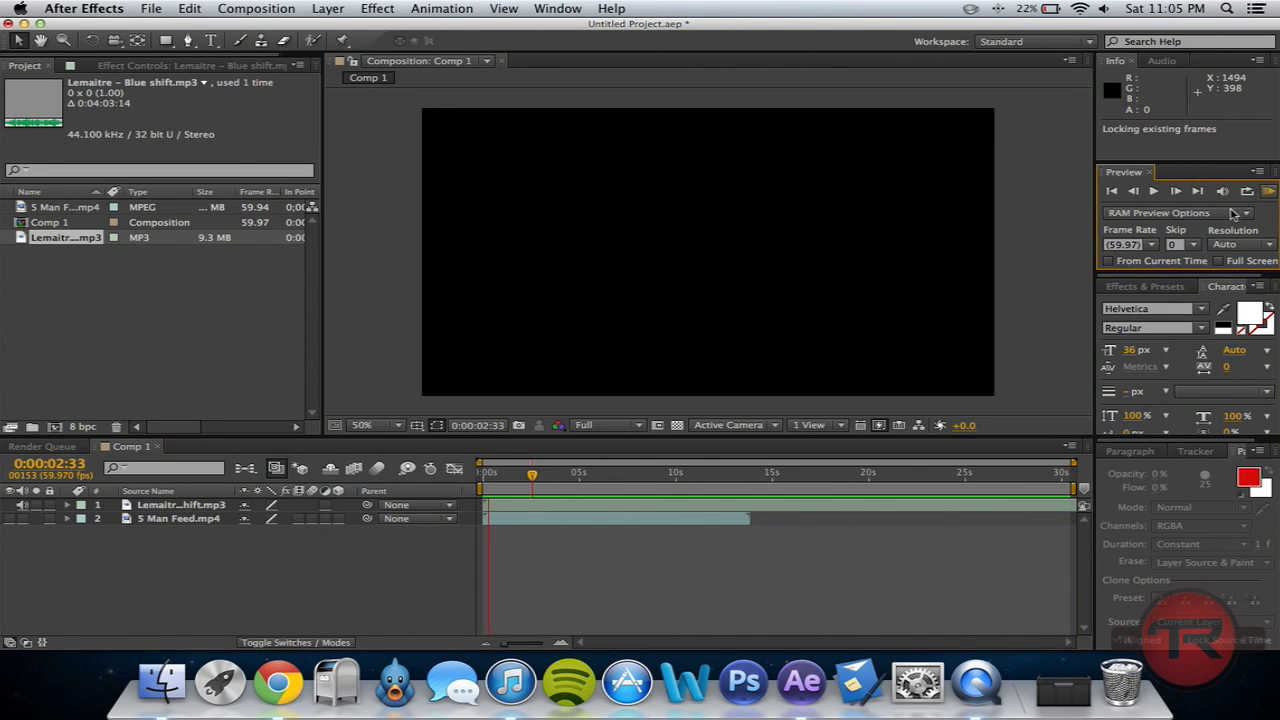
key("XF86AudioRaiseVolume")
key("XF86AudioRaiseVolume")
key("XF86AudioRaiseVolume")
key("XF86AudioRaiseVolume")
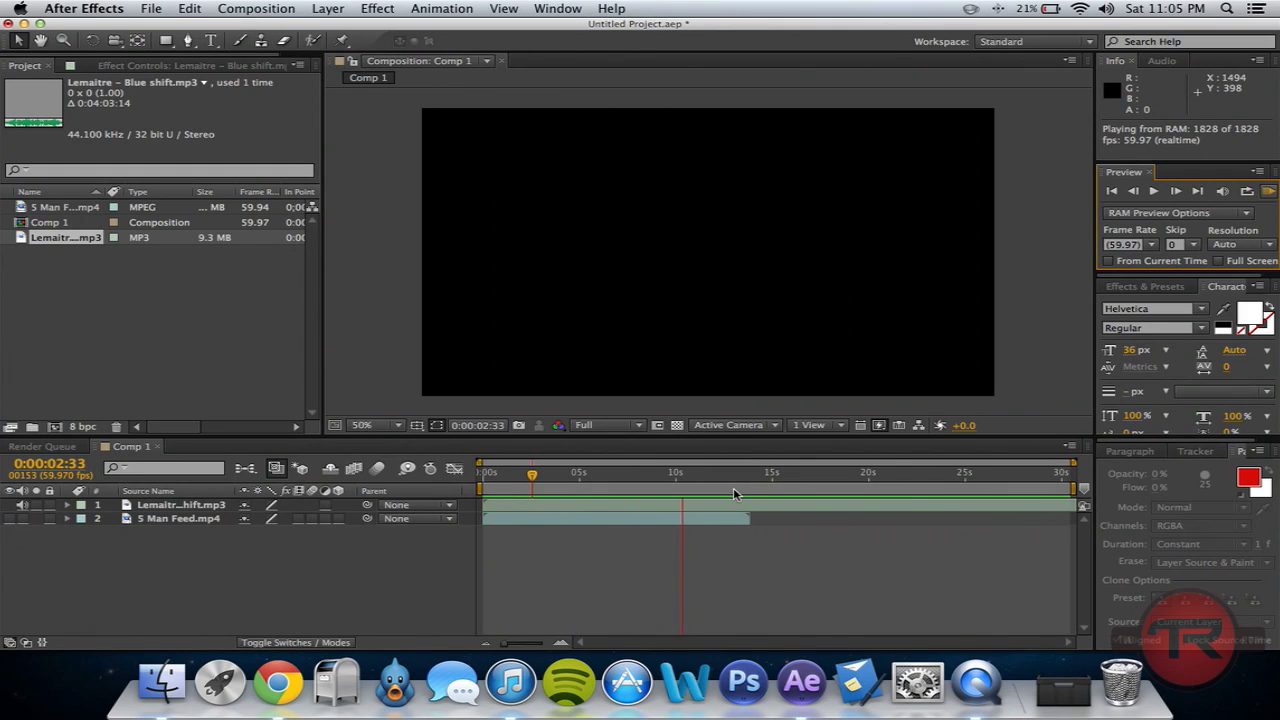
key("space")
- Slide the song layer earlier so it begins about 25 s before the composition start, checking its timing with RAM previews
left_click_drag(757, 505, 531, 505)
left_click(1268, 191)
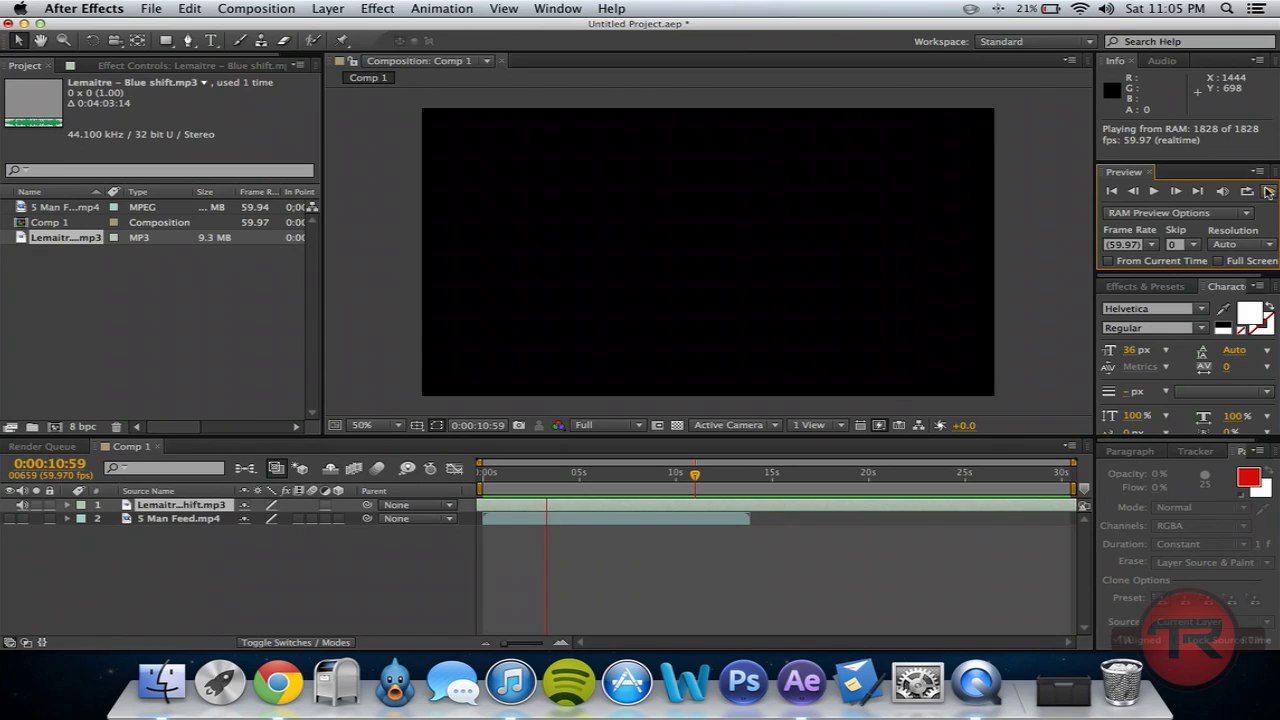
left_click(1268, 191)
left_click(798, 509)
left_click(1267, 191)
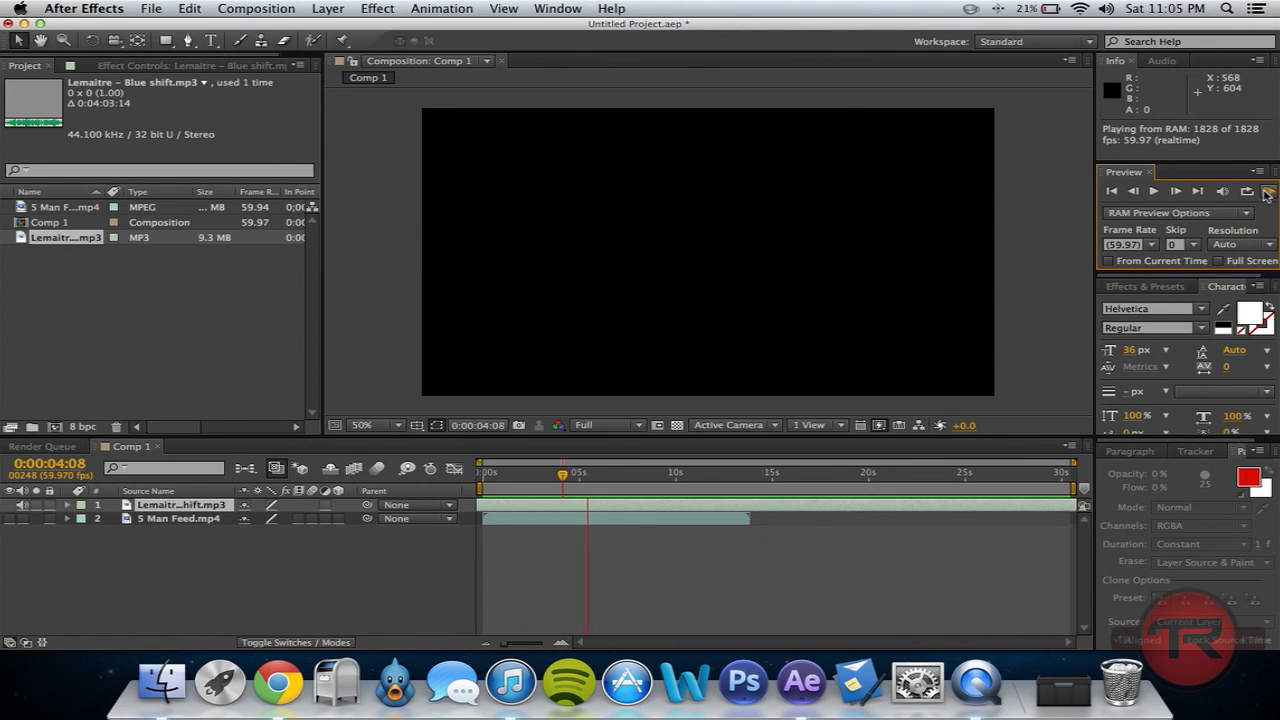
key("space")
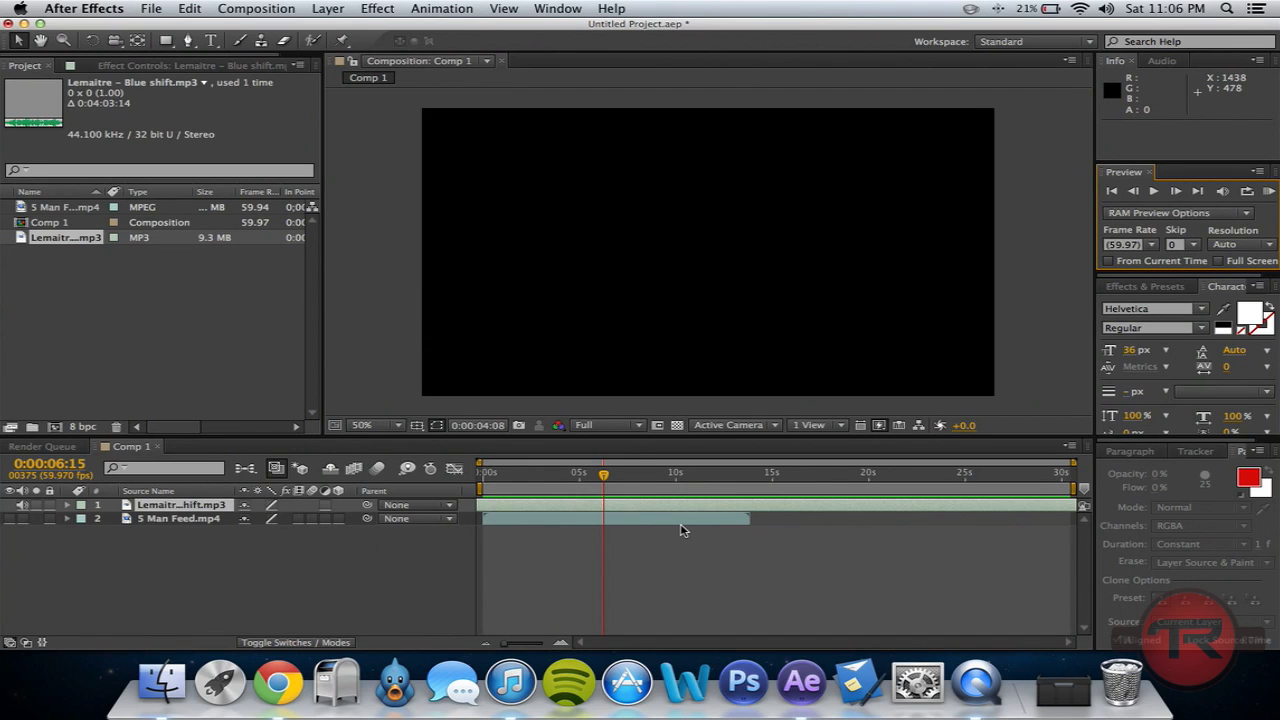
- Try adding a beat marker to the song layer at 0:00:01:26
left_click(481, 486)
left_click(510, 488)
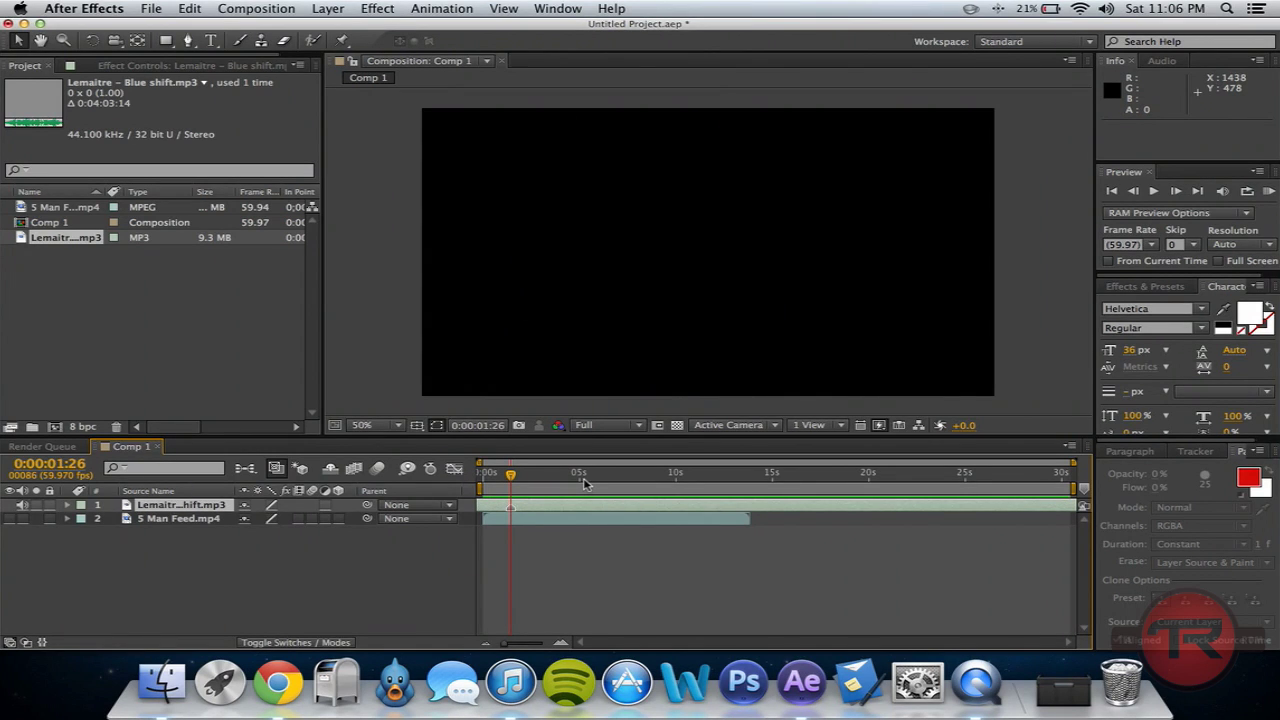
mouse_move(558, 484)
left_mouse_down()
mouse_move(518, 484)
mouse_move(600, 484)
mouse_move(520, 494)
mouse_move(560, 492)
left_mouse_up()
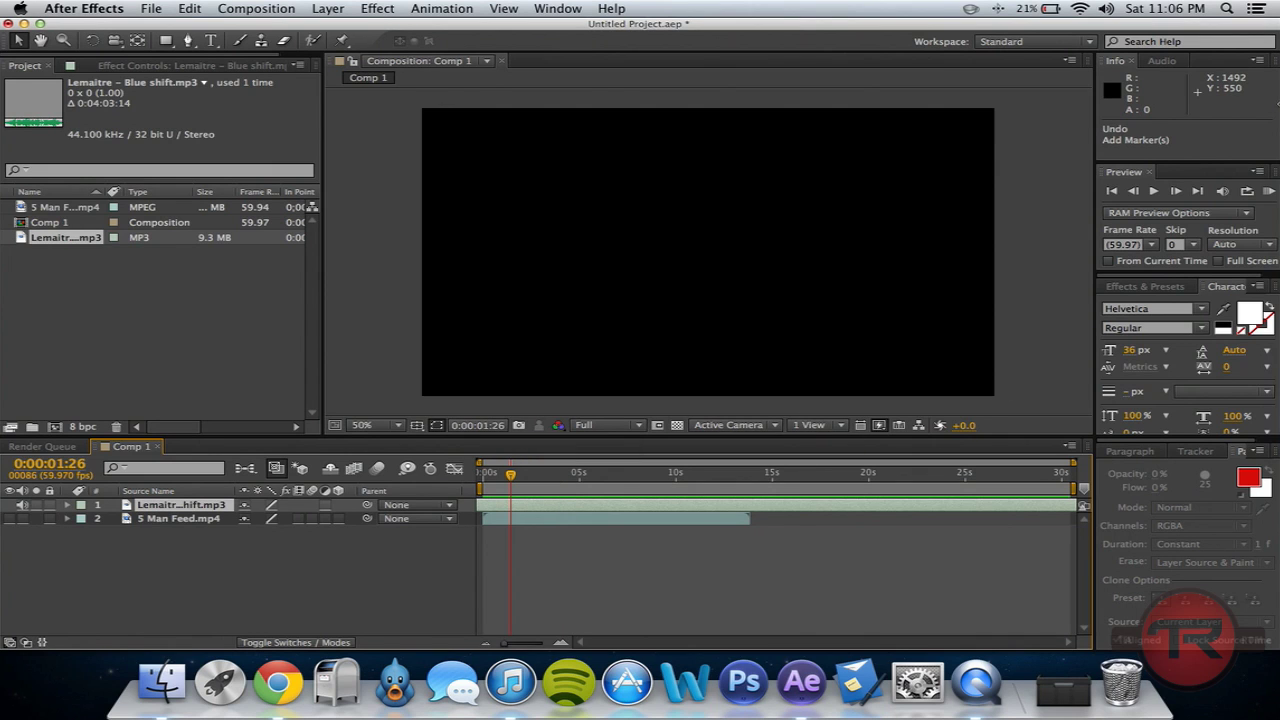
- Preview the song to find the first beat and add a layer marker at 0:00:01:10
left_click(1268, 191)
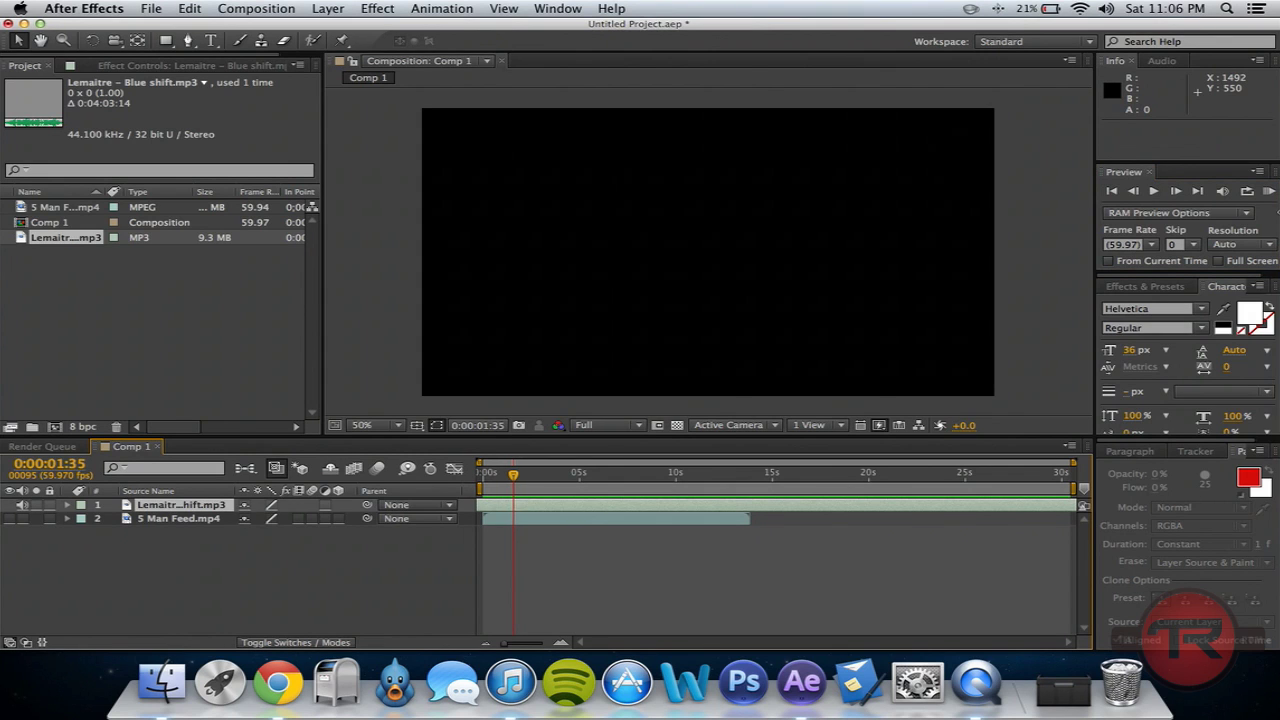
left_click(1268, 191)
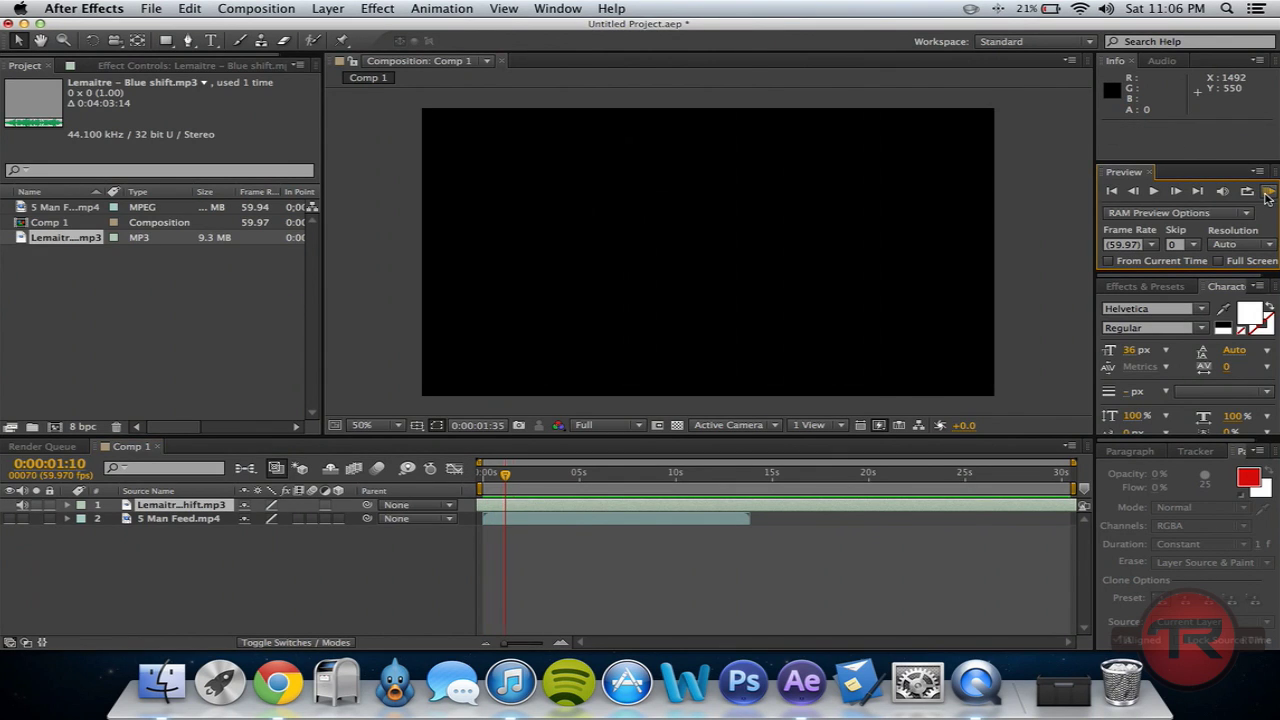
left_click(1268, 191)
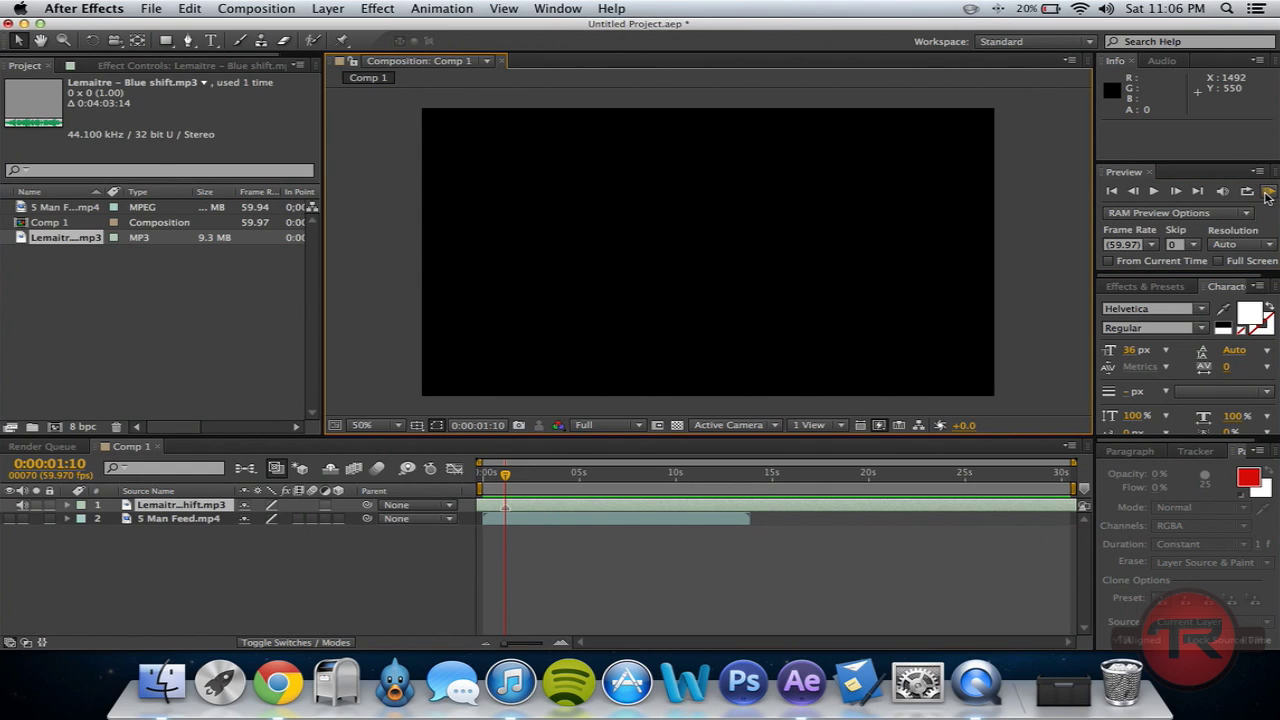
- Mark further beats on the song layer during RAM previews, at about 3 s, 0:00:05:08 and about 9 s
left_click(1268, 192)
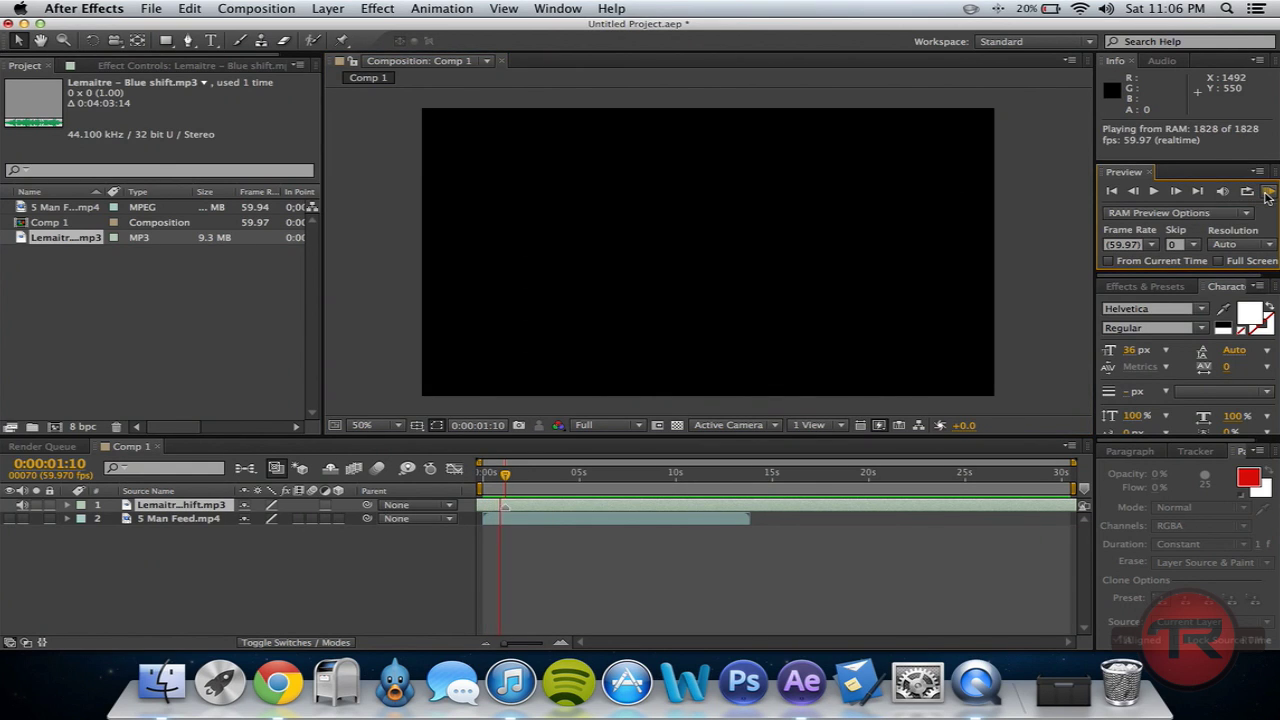
key("KP_Multiply")
left_click(1268, 192)
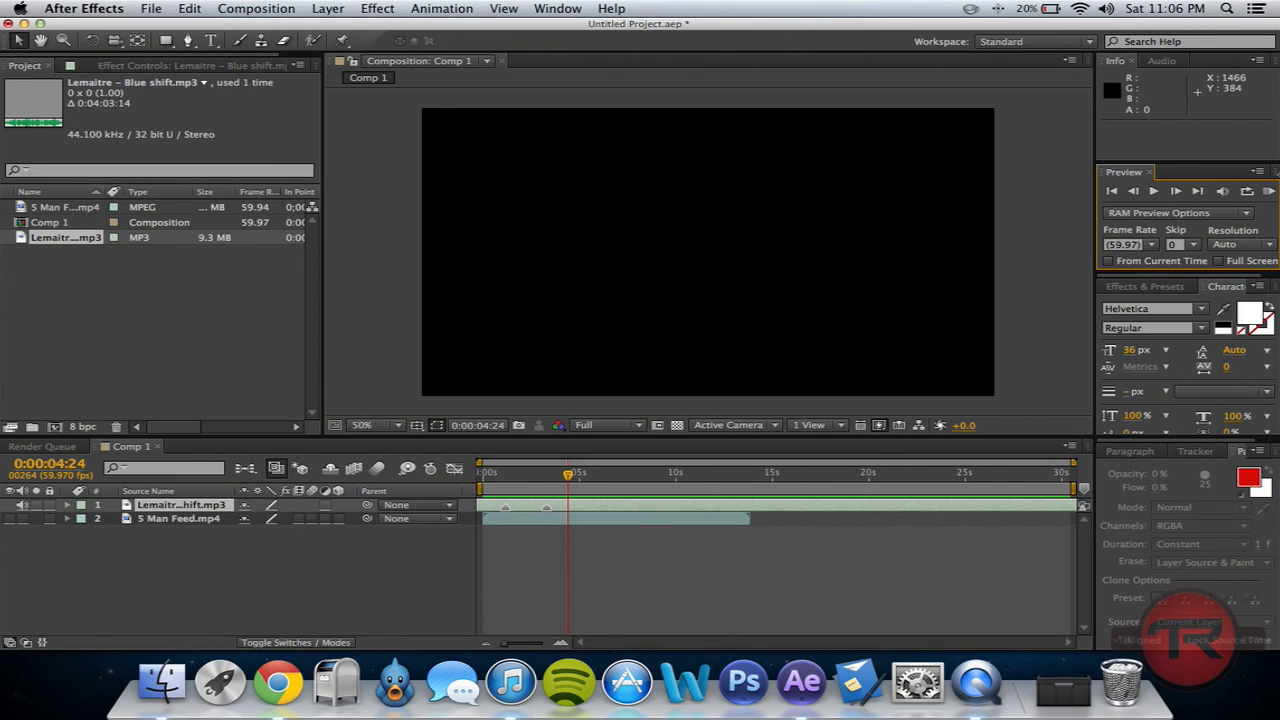
left_click(1268, 192)
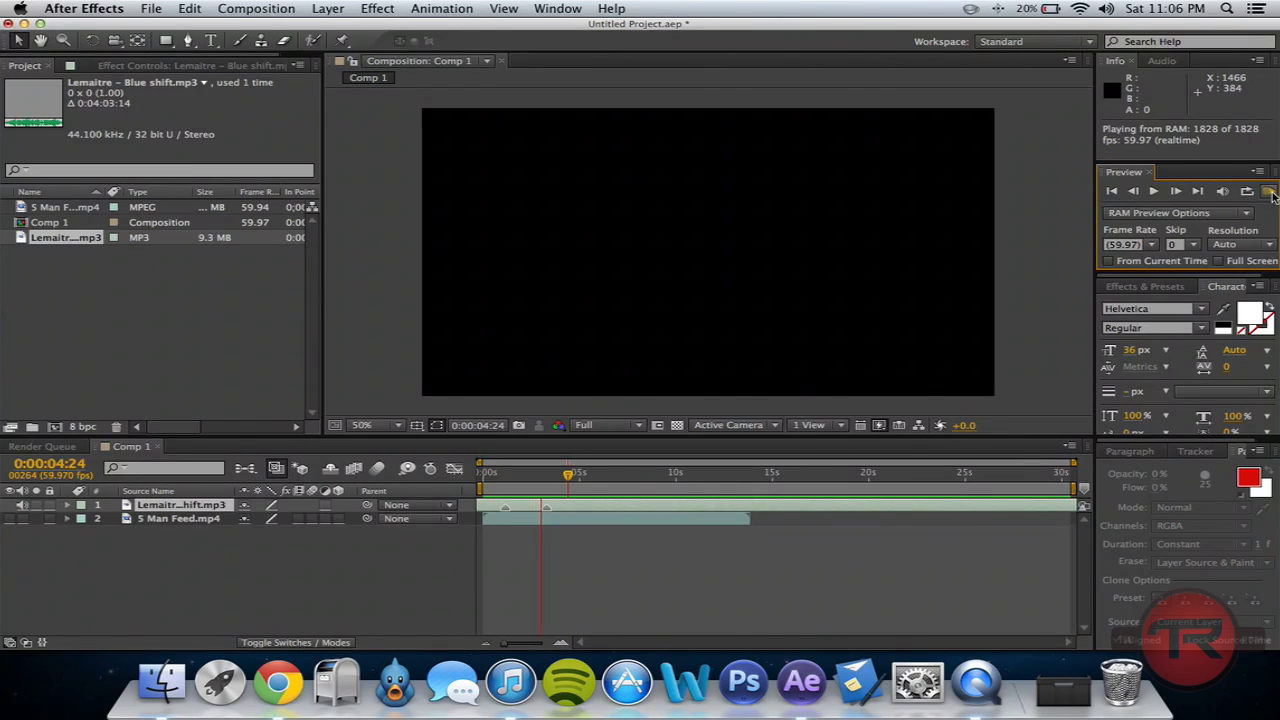
key("KP_Multiply")
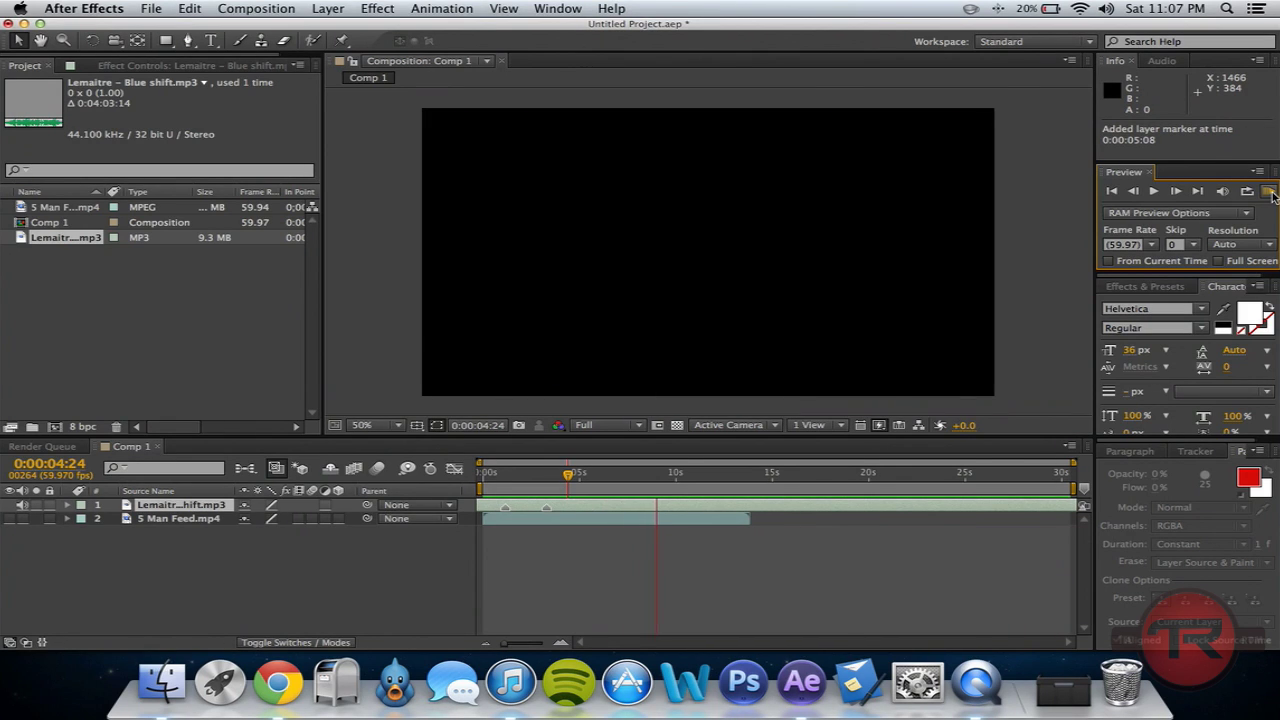
key("space")
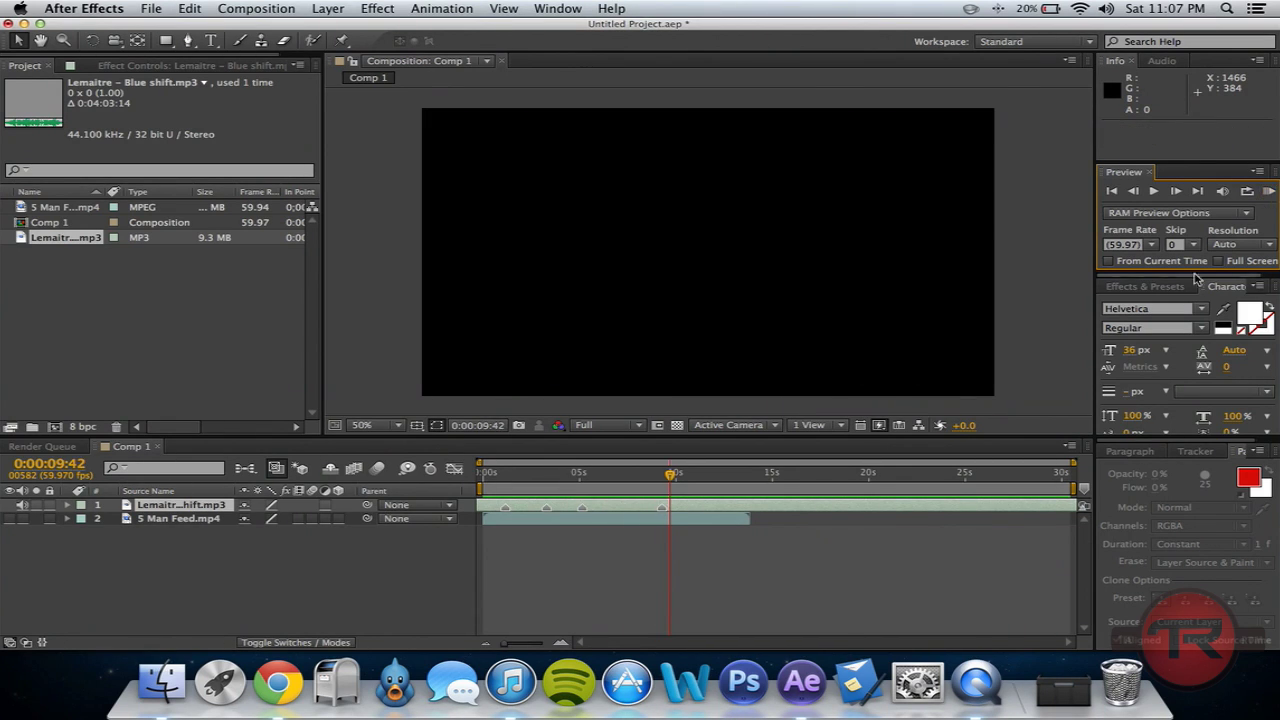
- Delete the second marker on the song layer, at about 3 s
left_click(545, 512)
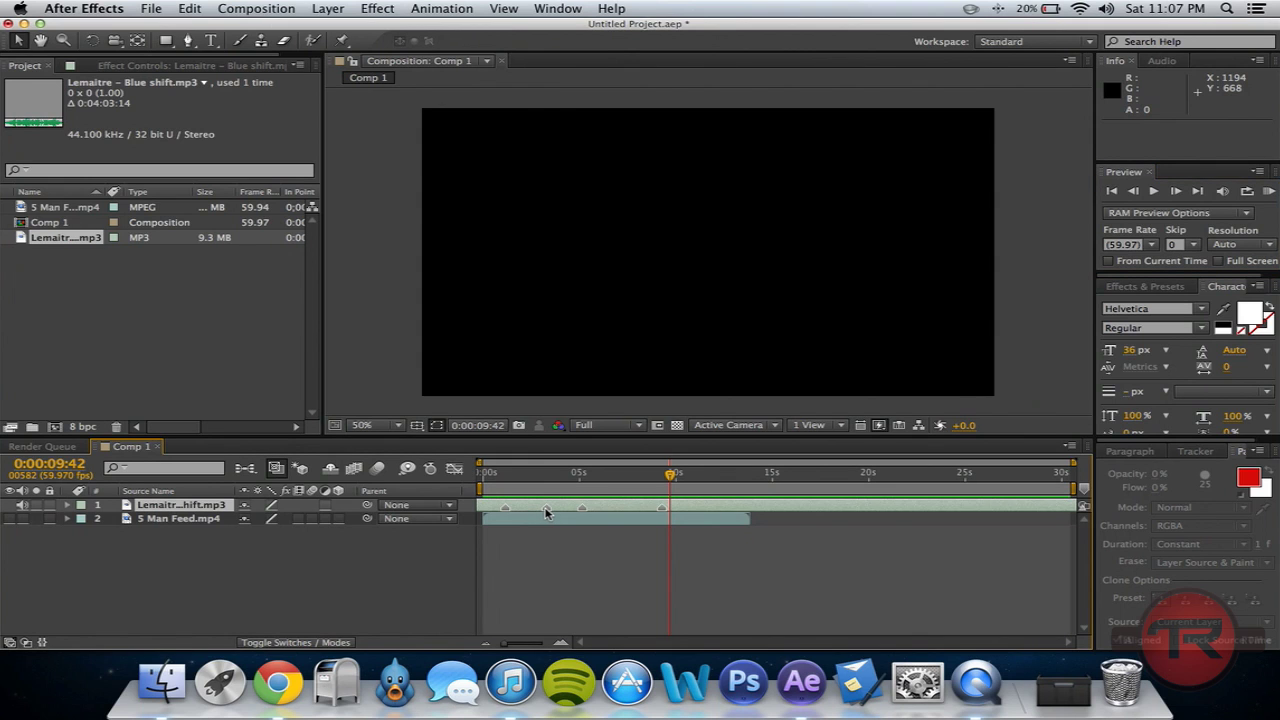
right_click(545, 512)
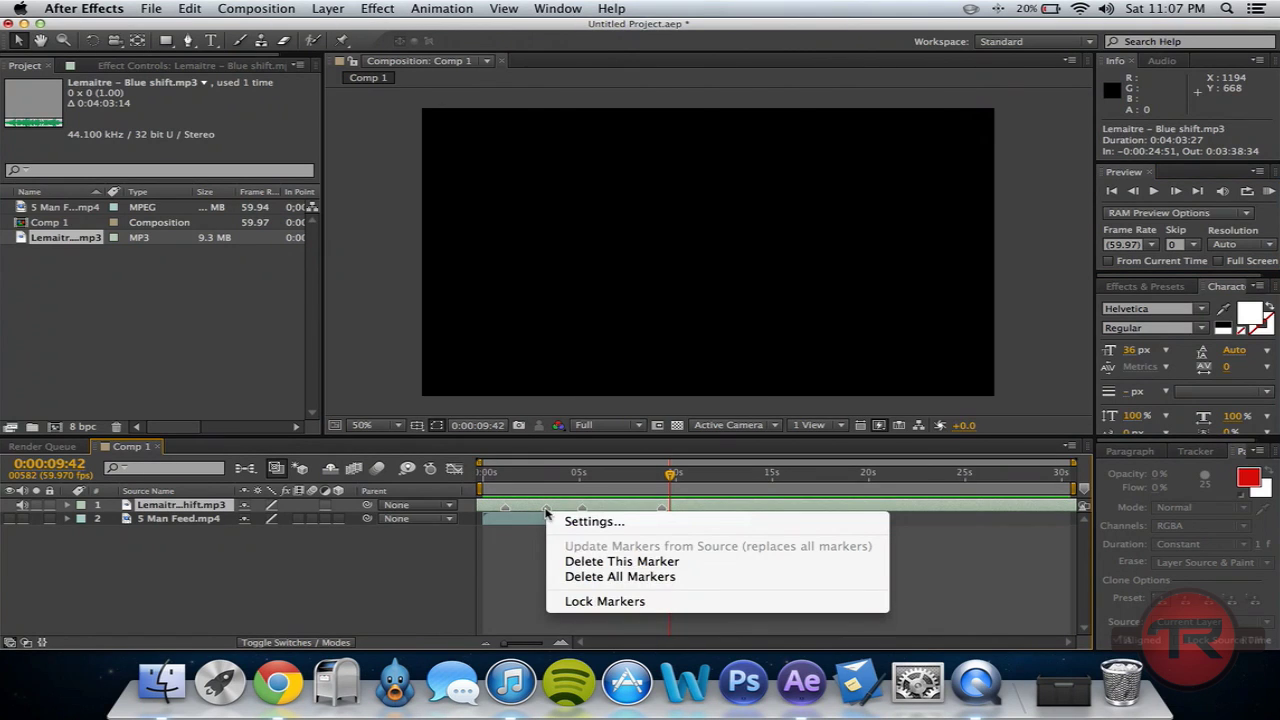
left_click(567, 563)
- Move the current time to 0:00:00:47 and make the 5 Man Feed.mp4 layer visible again
mouse_move(590, 472)
left_mouse_down()
mouse_move(487, 470)
mouse_move(663, 472)
mouse_move(498, 478)
left_mouse_up()
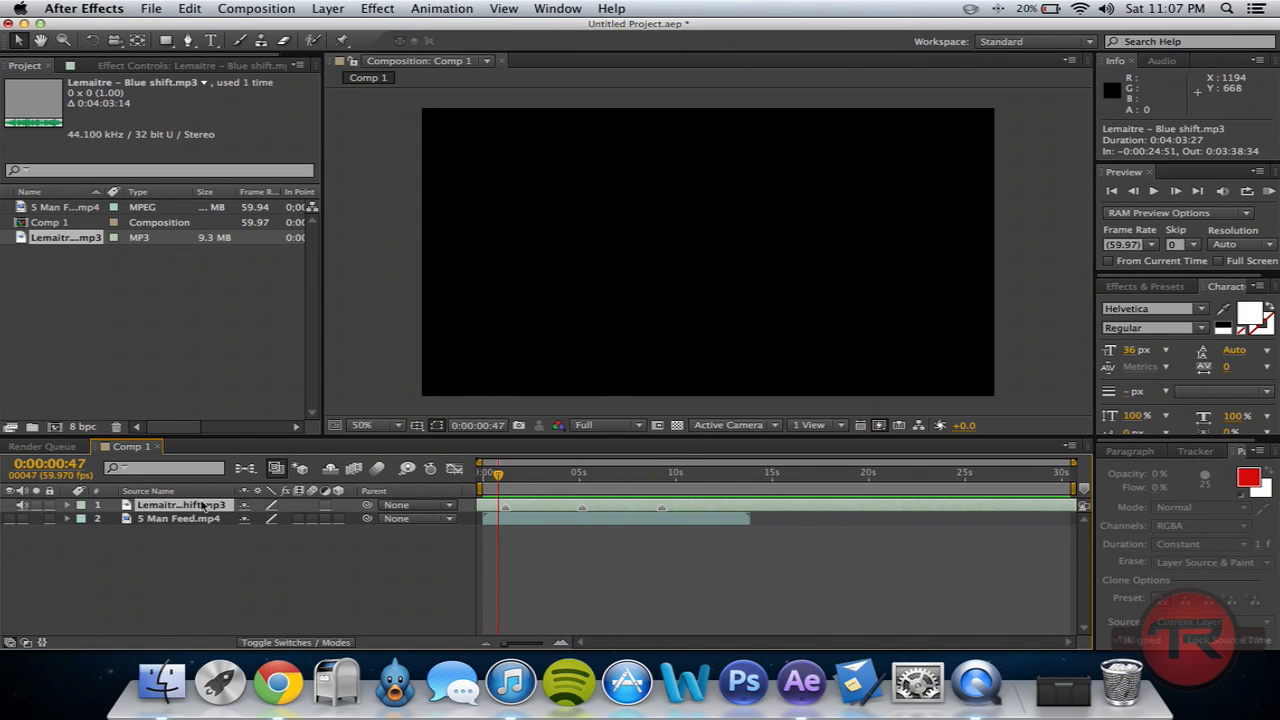
left_click(9, 519)
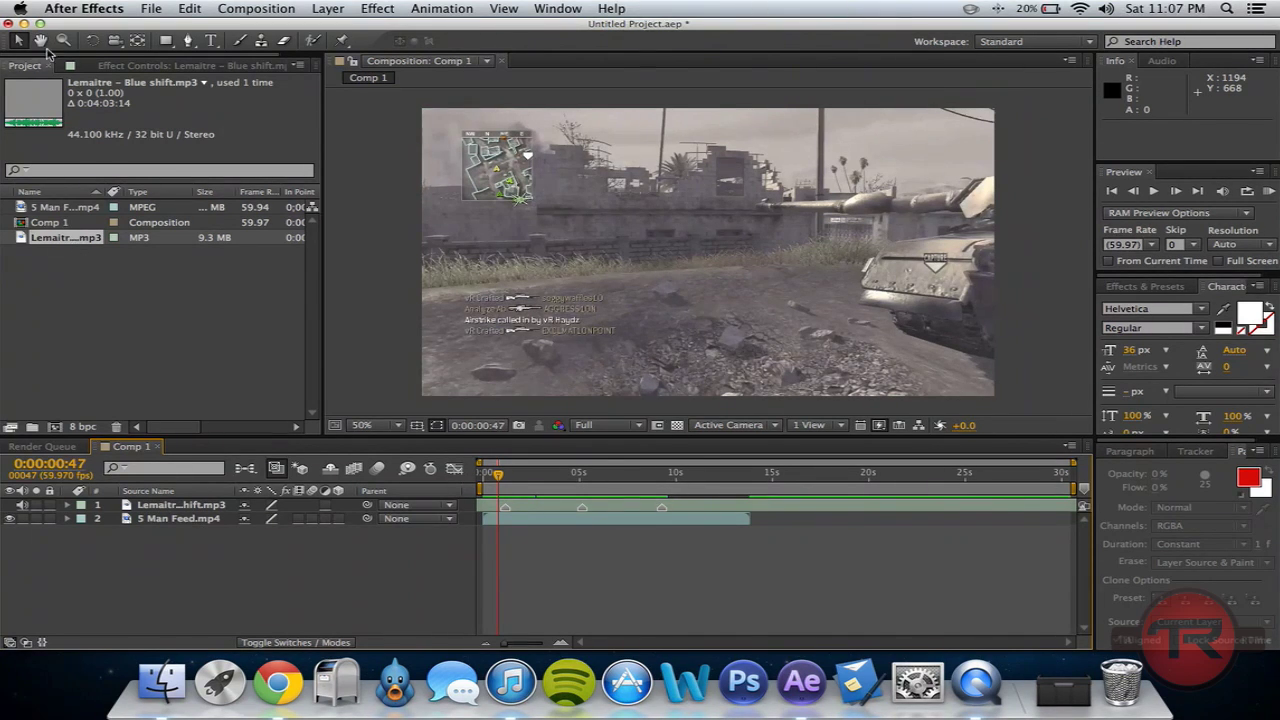
- Import the gunshot sound M40A3.mp3 from the Desktop into the project
left_click(152, 9)
mouse_move(286, 200)
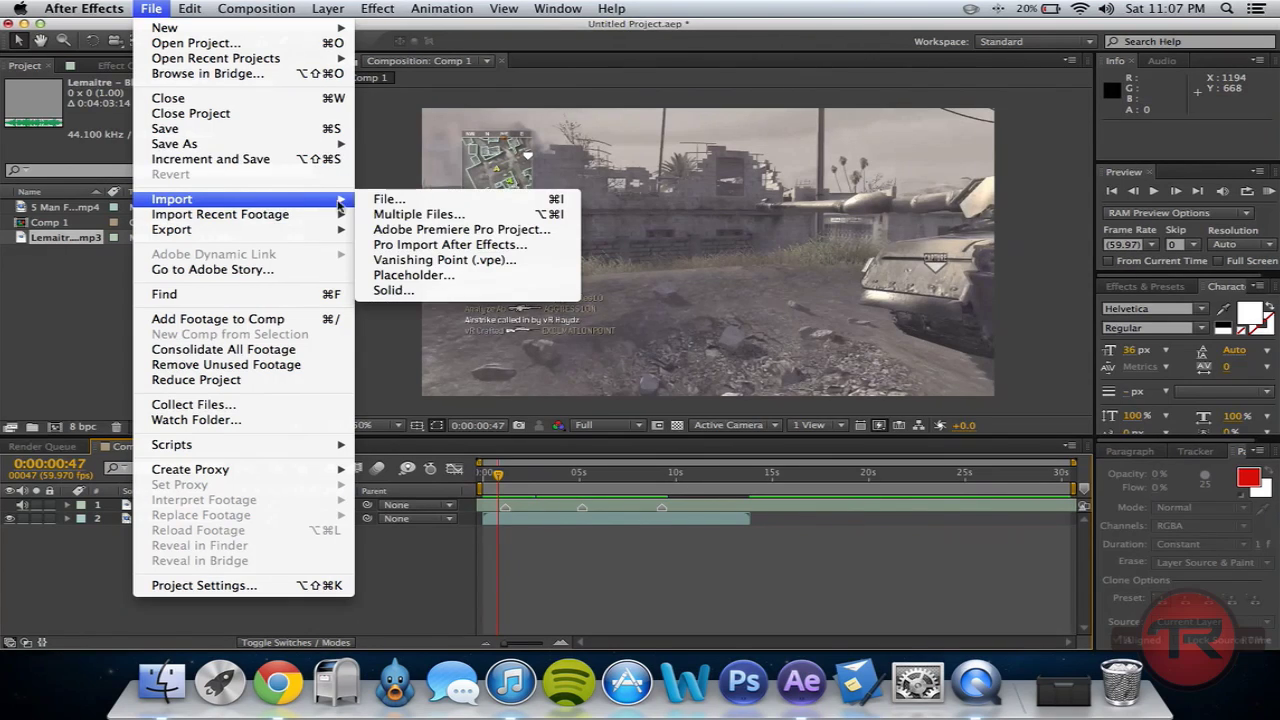
left_click(363, 204)
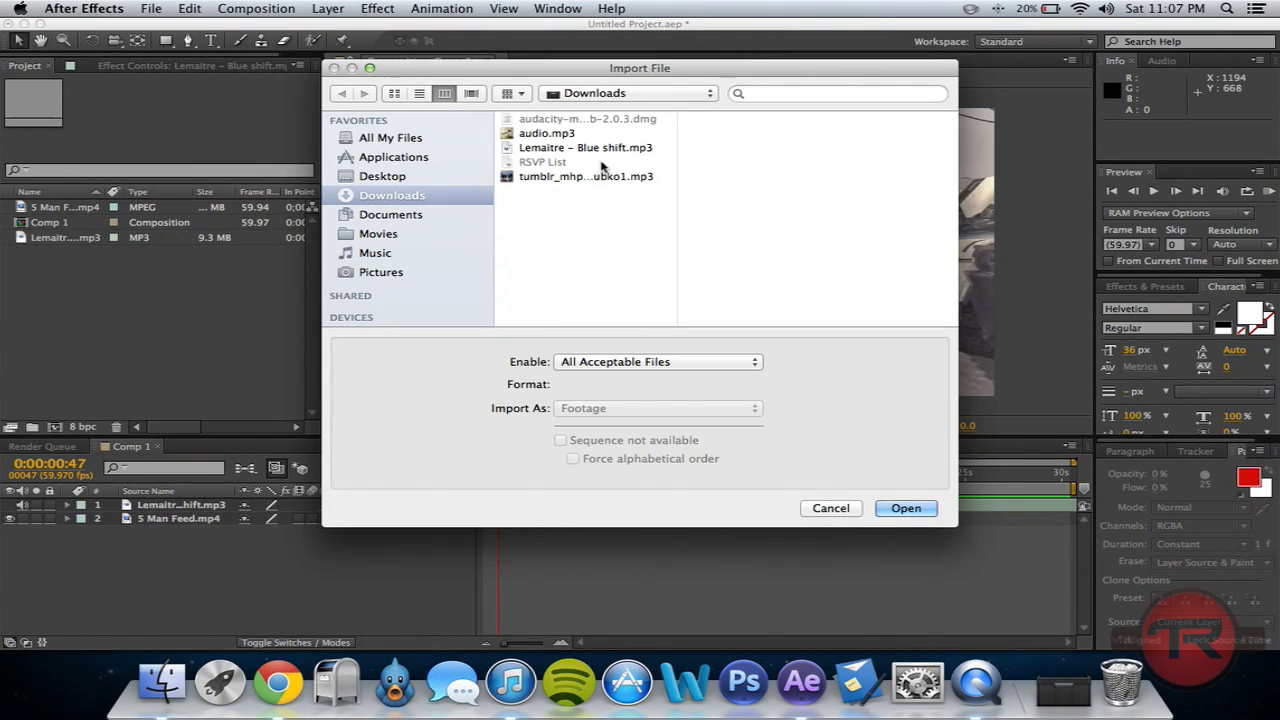
left_click(393, 177)
left_click(553, 134)
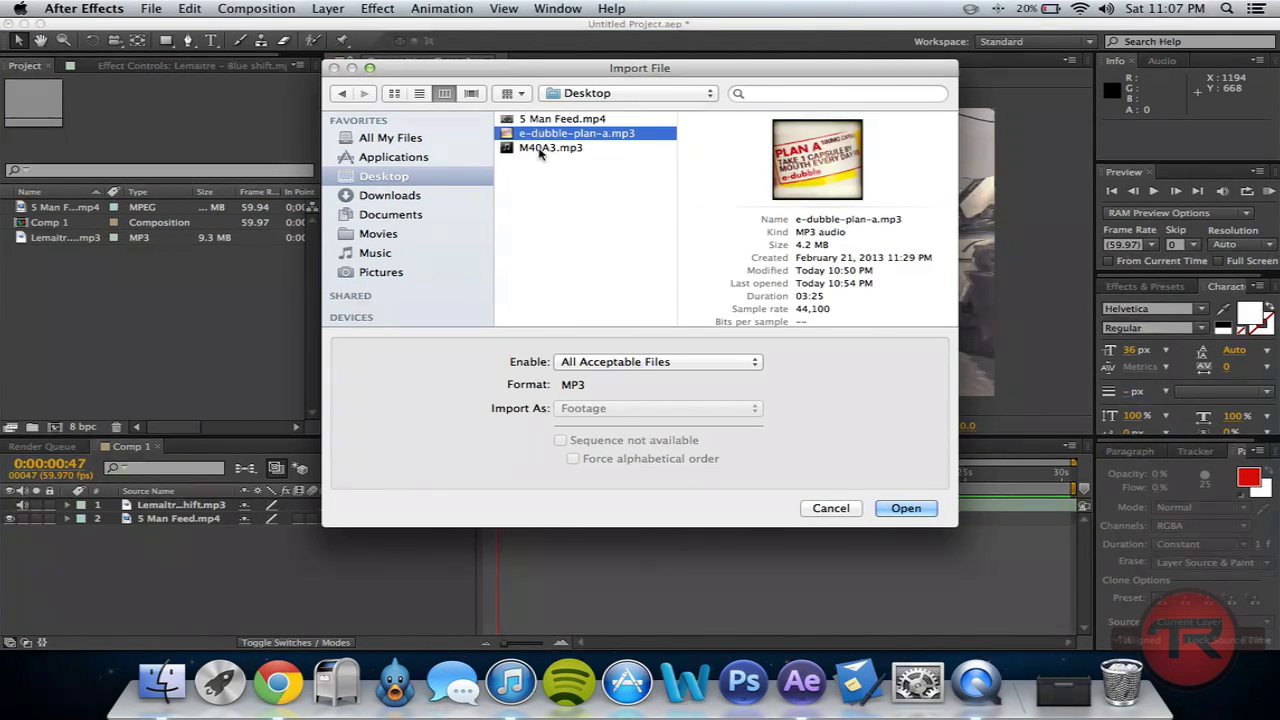
left_click(540, 149)
double_click(540, 149)
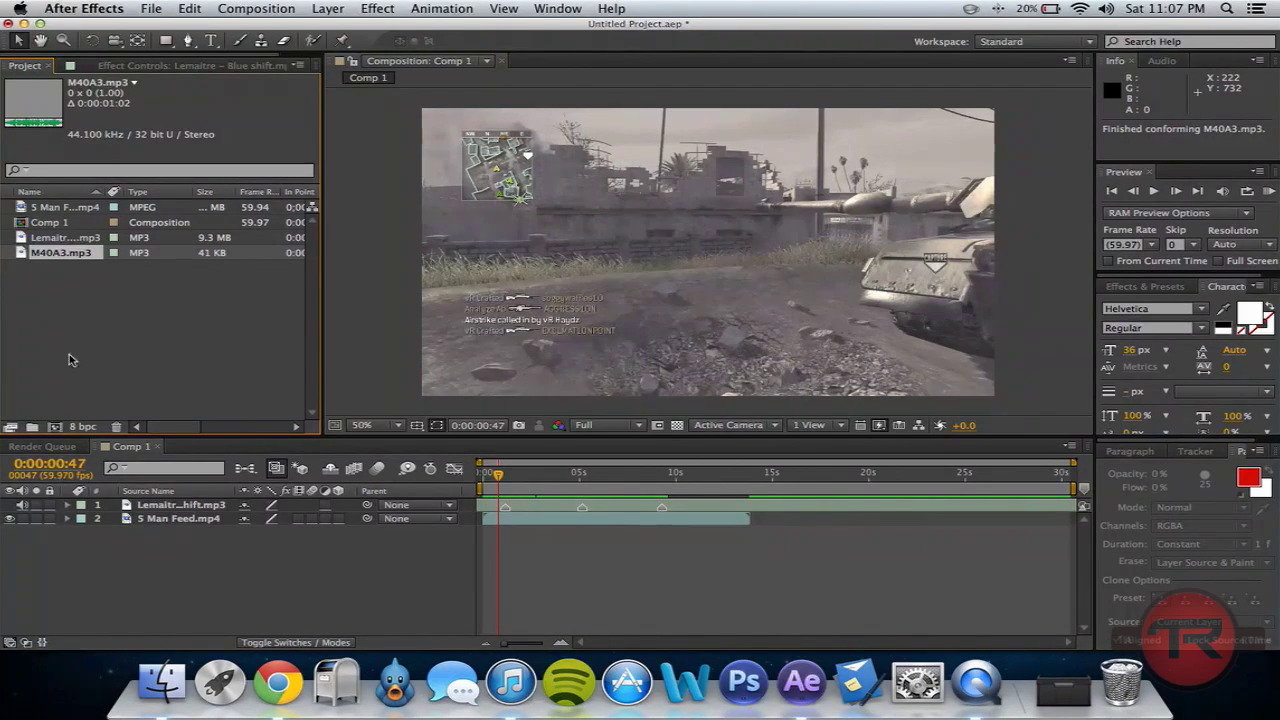
- Locate the first shot at 0:00:02:16 and shift the 5 Man Feed.mp4 layer 0:00:01:07 earlier to align it with the first beat marker
left_click(501, 486)
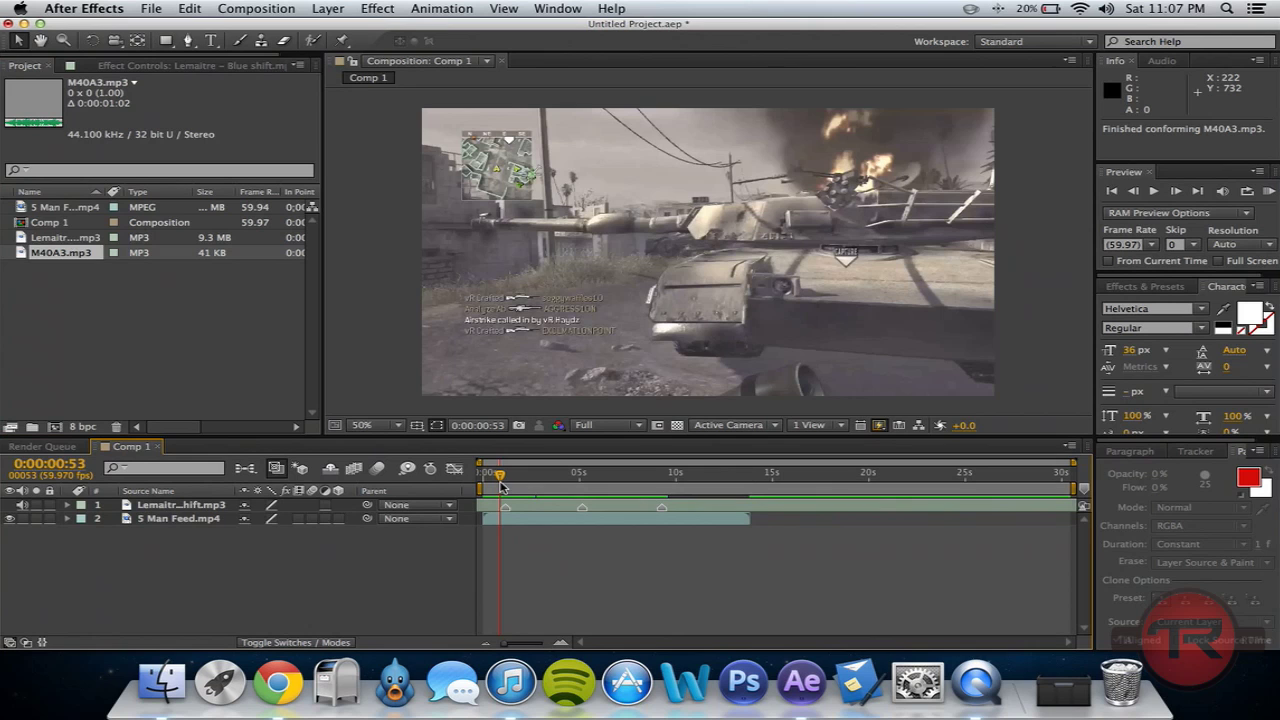
left_click_drag(501, 486, 526, 486)
left_click_drag(505, 646, 537, 649)
left_click_drag(664, 480, 668, 482)
left_click(670, 521)
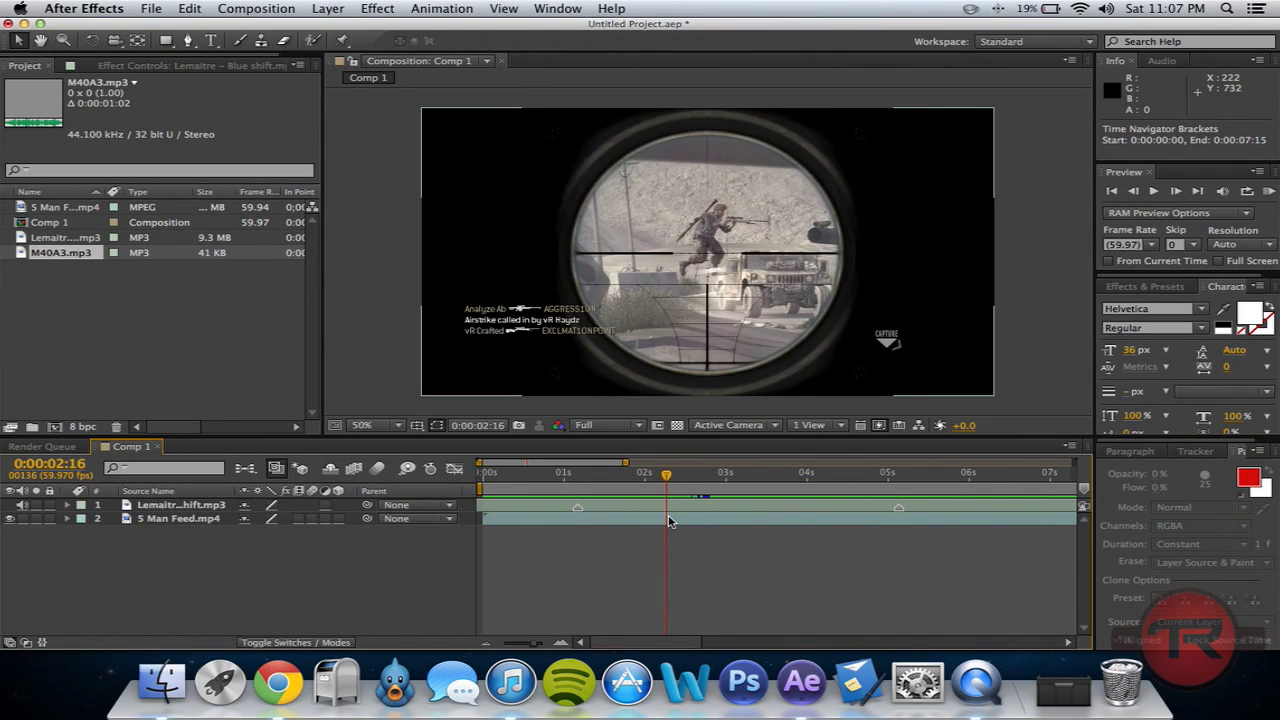
left_click_drag(669, 521, 578, 517)
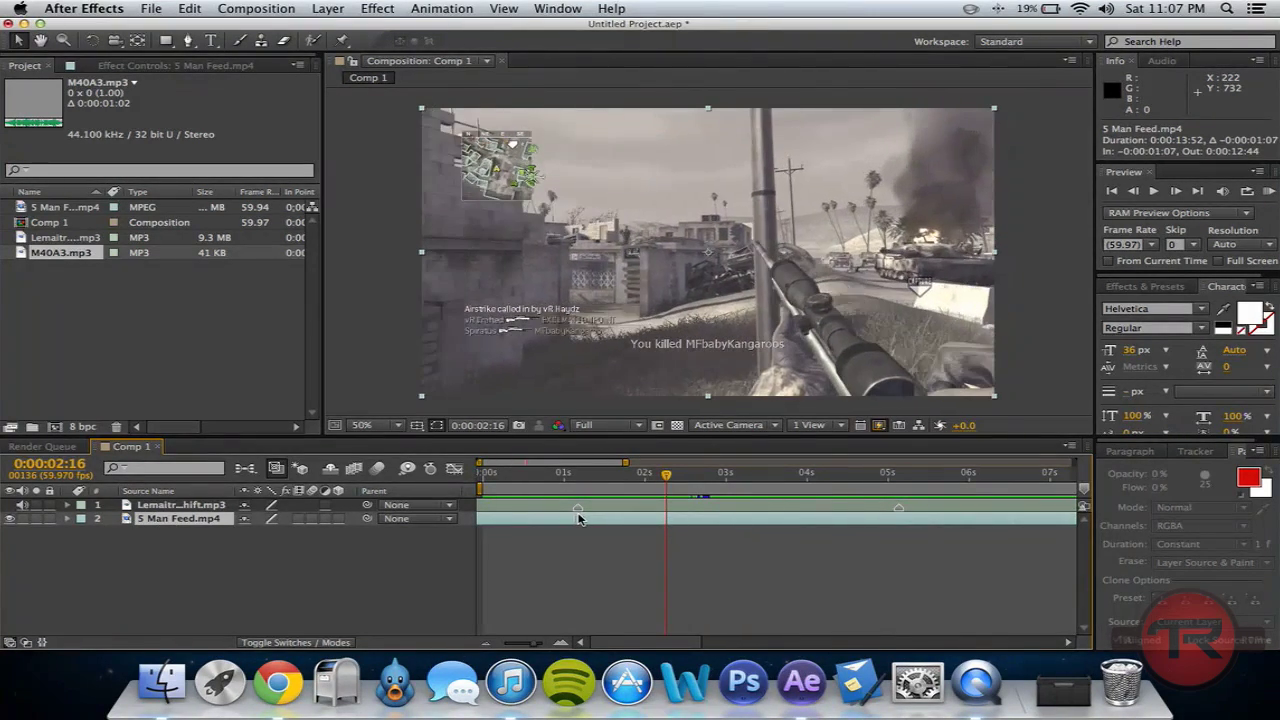
- Check the shot's alignment around the first beat marker and run a RAM preview of the composition
left_click(578, 474)
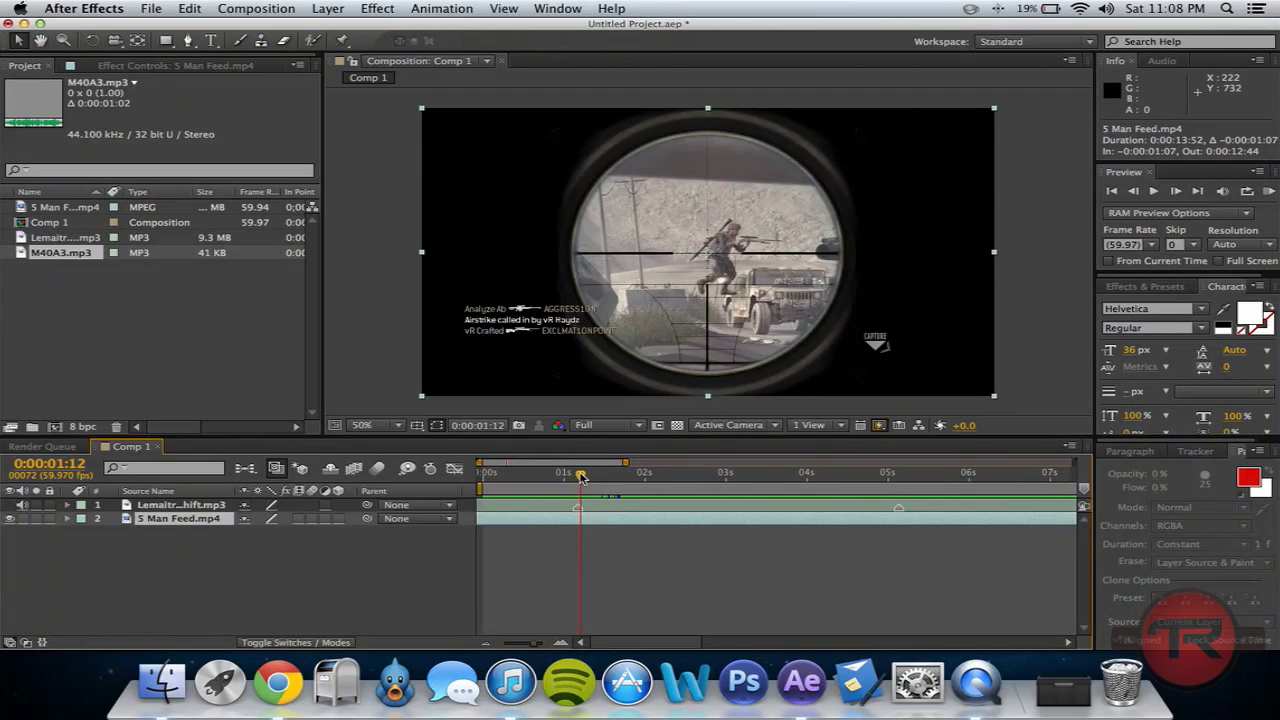
left_click_drag(578, 476, 565, 480)
left_click_drag(538, 645, 510, 645)
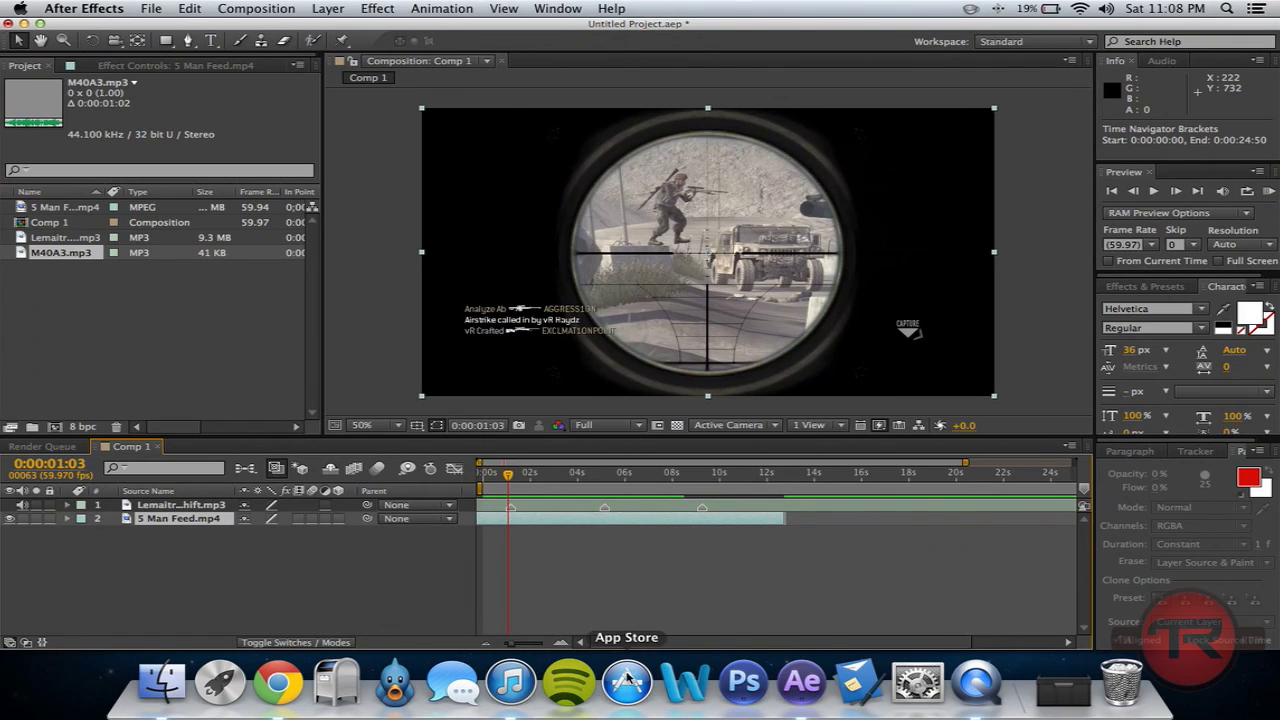
left_click(1268, 192)
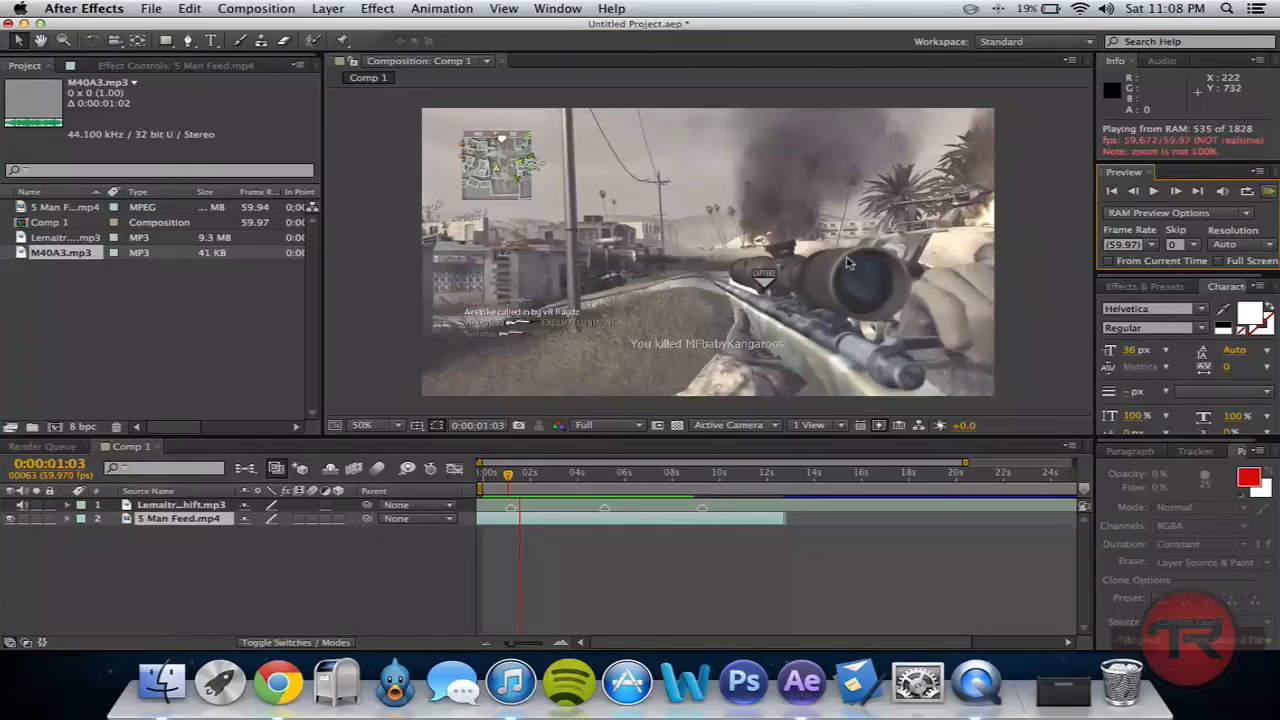
left_click(846, 258)
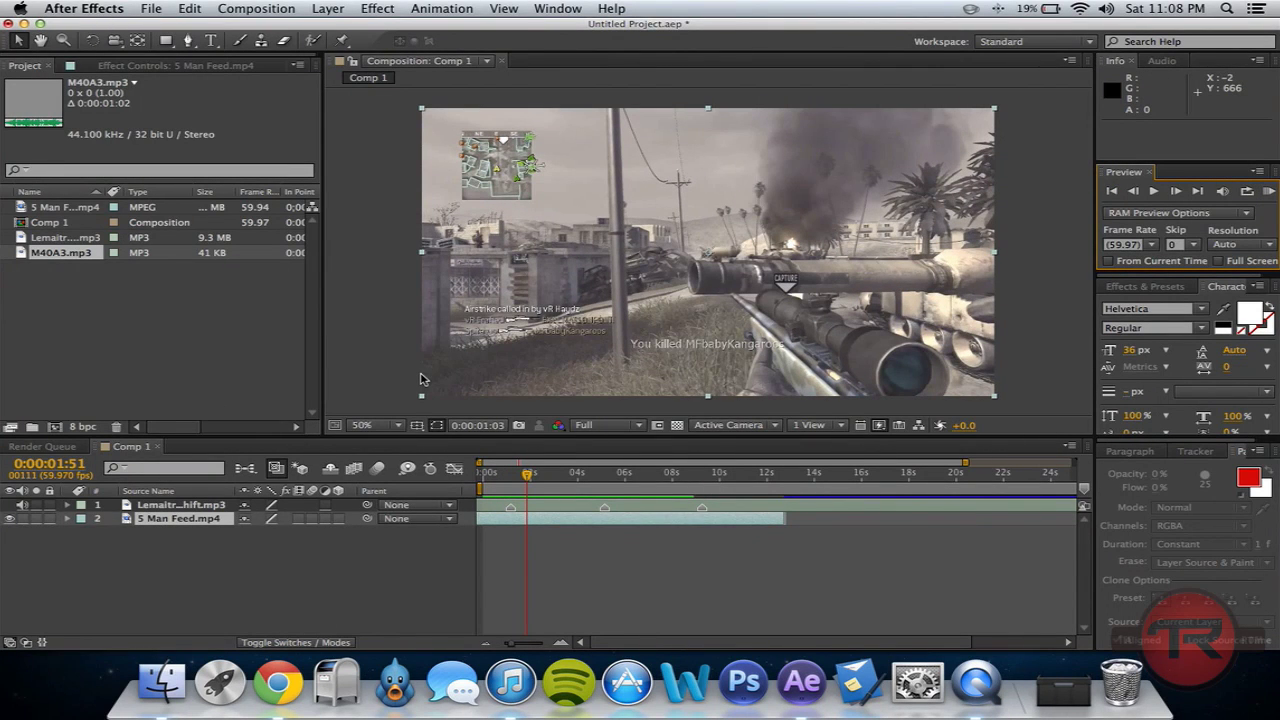
- Split the 5 Man Feed.mp4 layer at 0:00:01:53 and split its remaining part again at 0:00:02:43
left_click(80, 297)
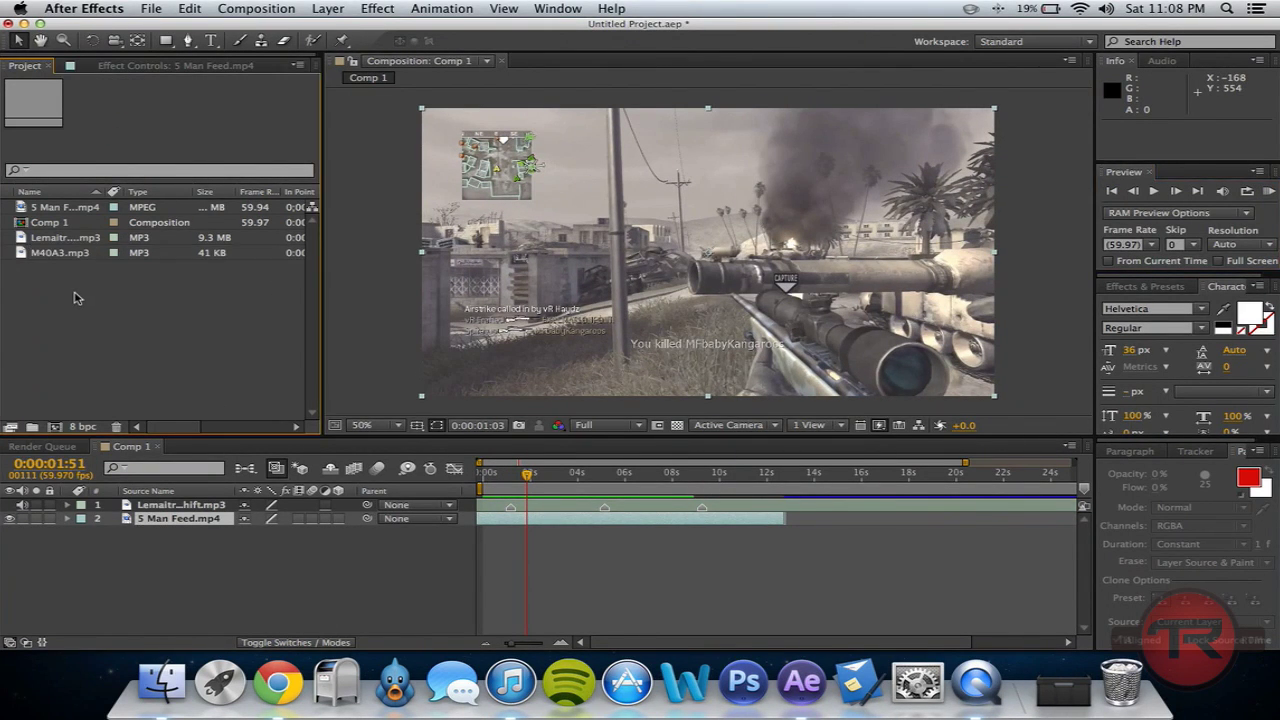
left_click(537, 476)
mouse_move(537, 476)
left_mouse_down()
mouse_move(609, 484)
mouse_move(529, 473)
left_mouse_up()
left_click(186, 519)
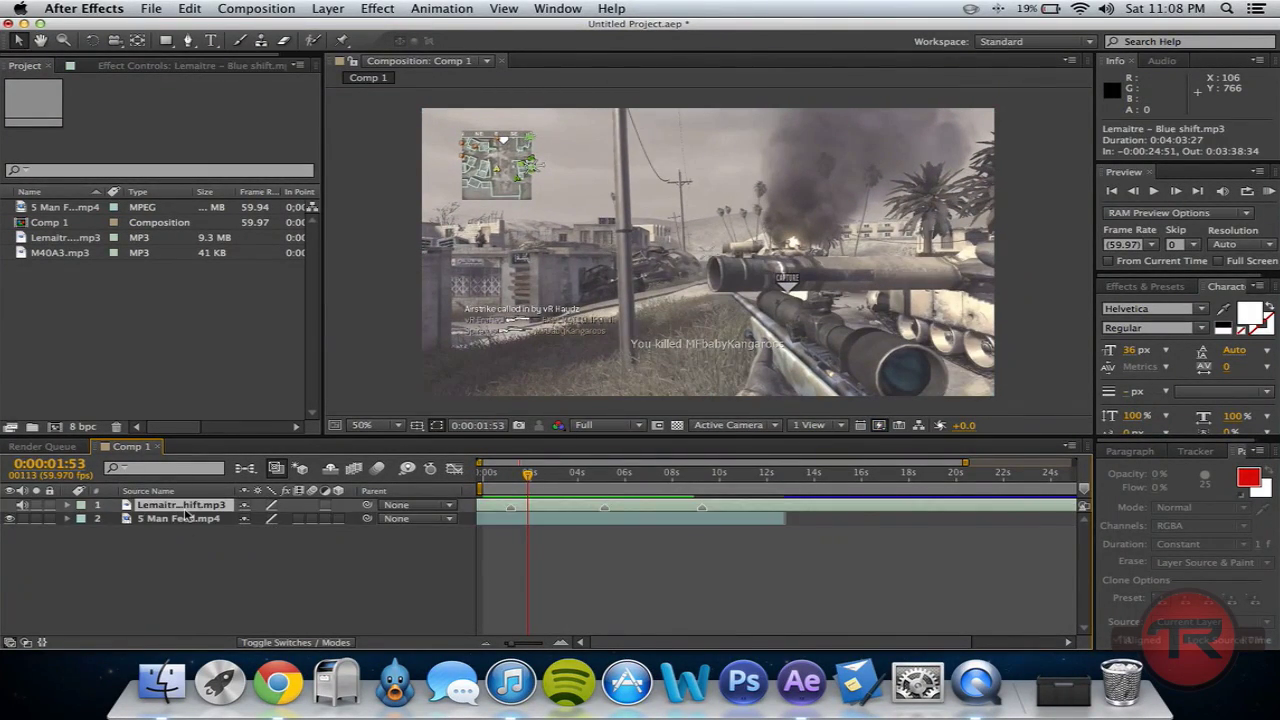
key("super+shift+d")
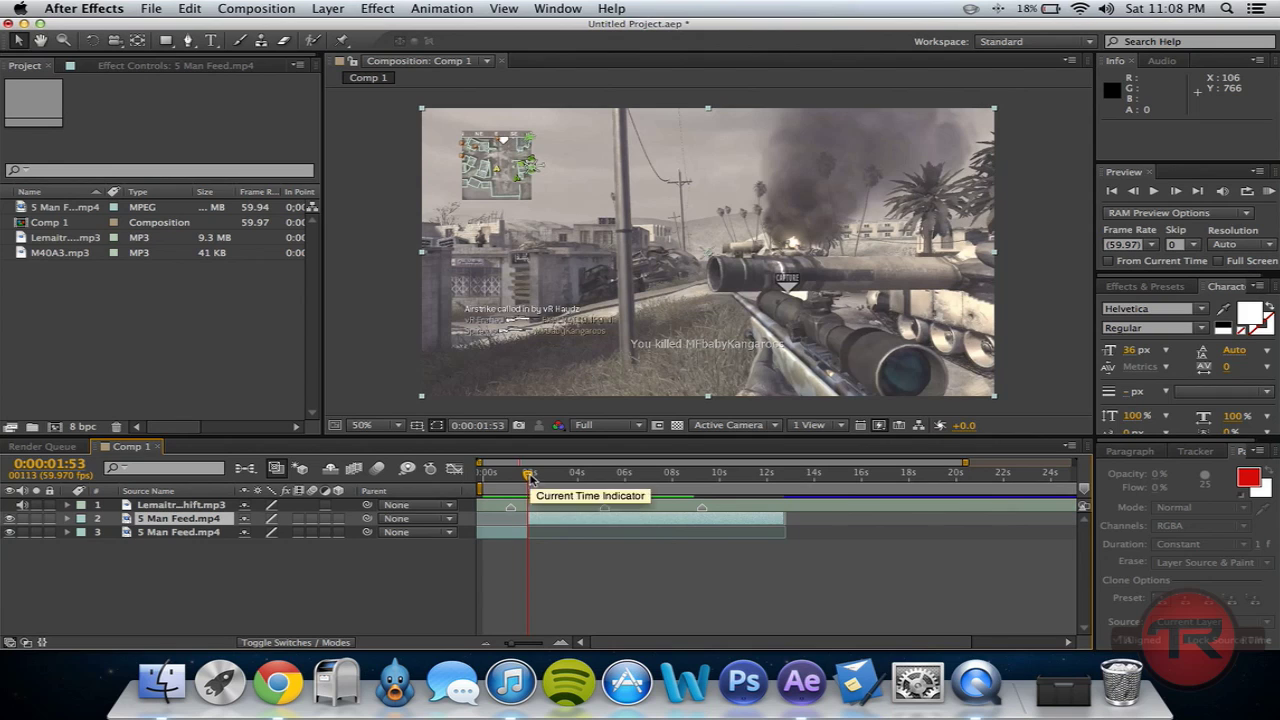
mouse_move(530, 479)
left_mouse_down()
mouse_move(565, 472)
mouse_move(548, 469)
left_mouse_up()
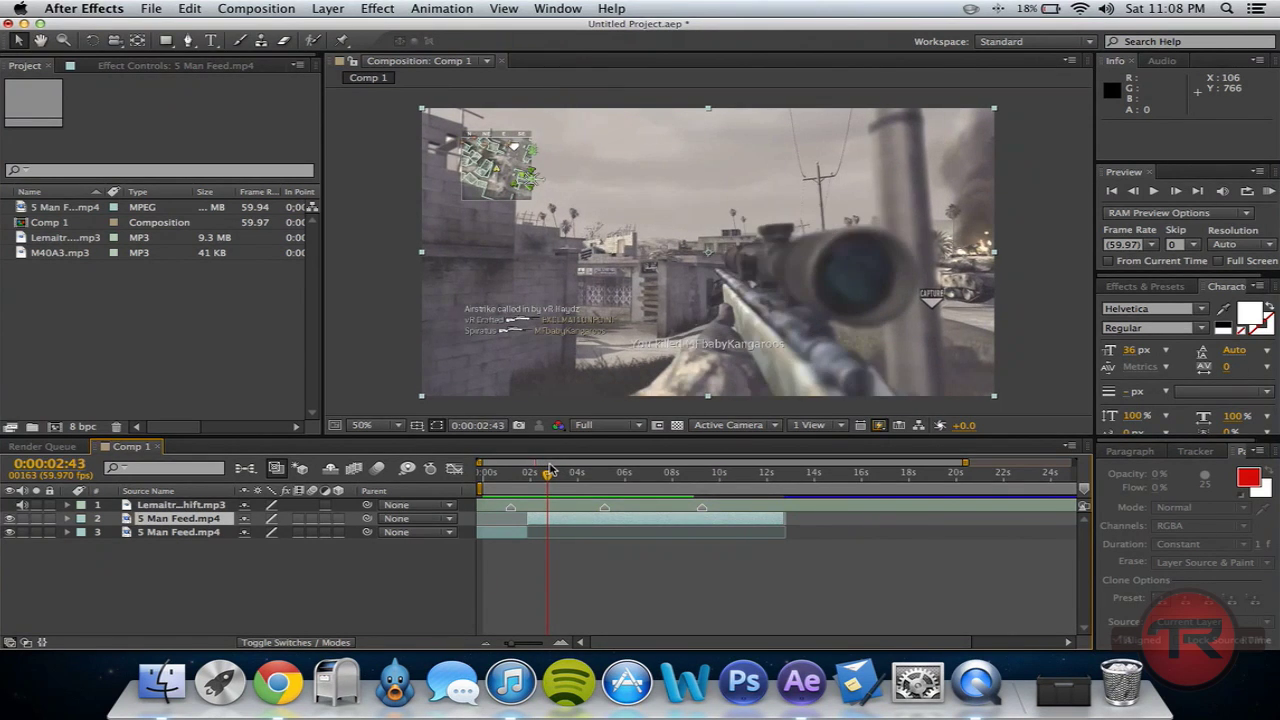
key("super+shift+d")
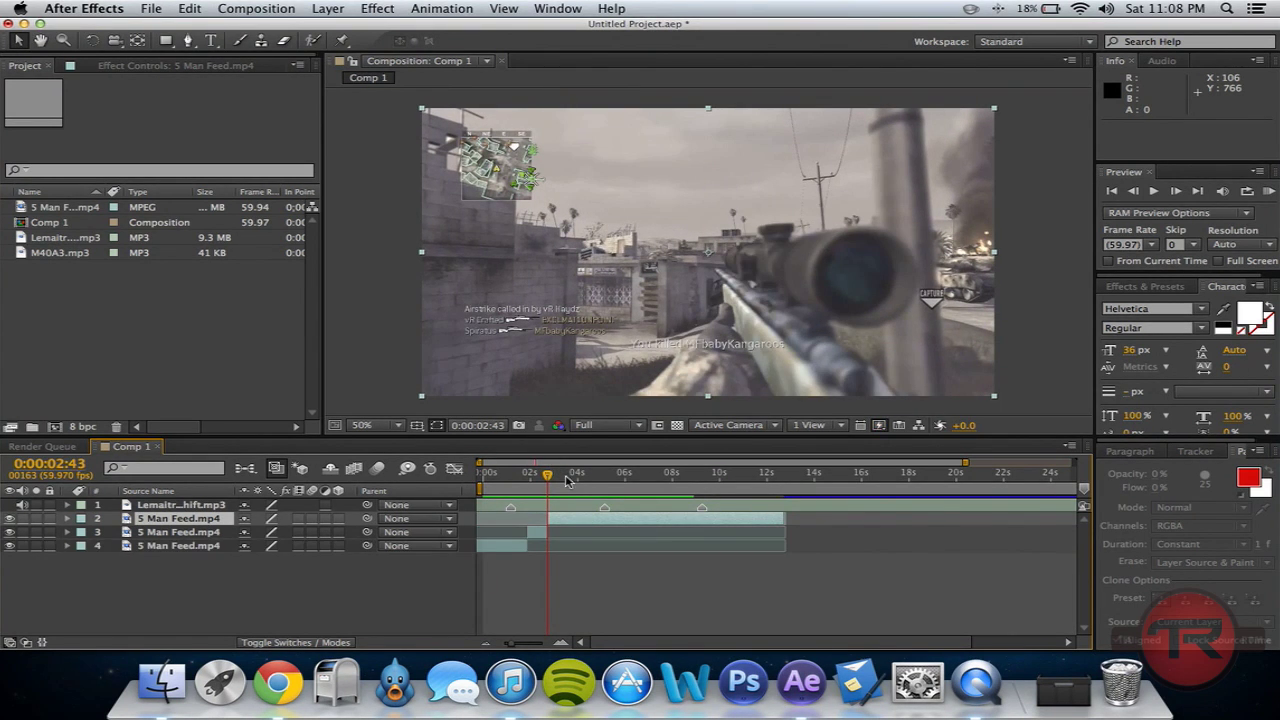
- Locate the second shot at 0:00:03:04 and move the last clip segment to start at 0:00:04:47, aligning the shot with the second marker
left_click(557, 482)
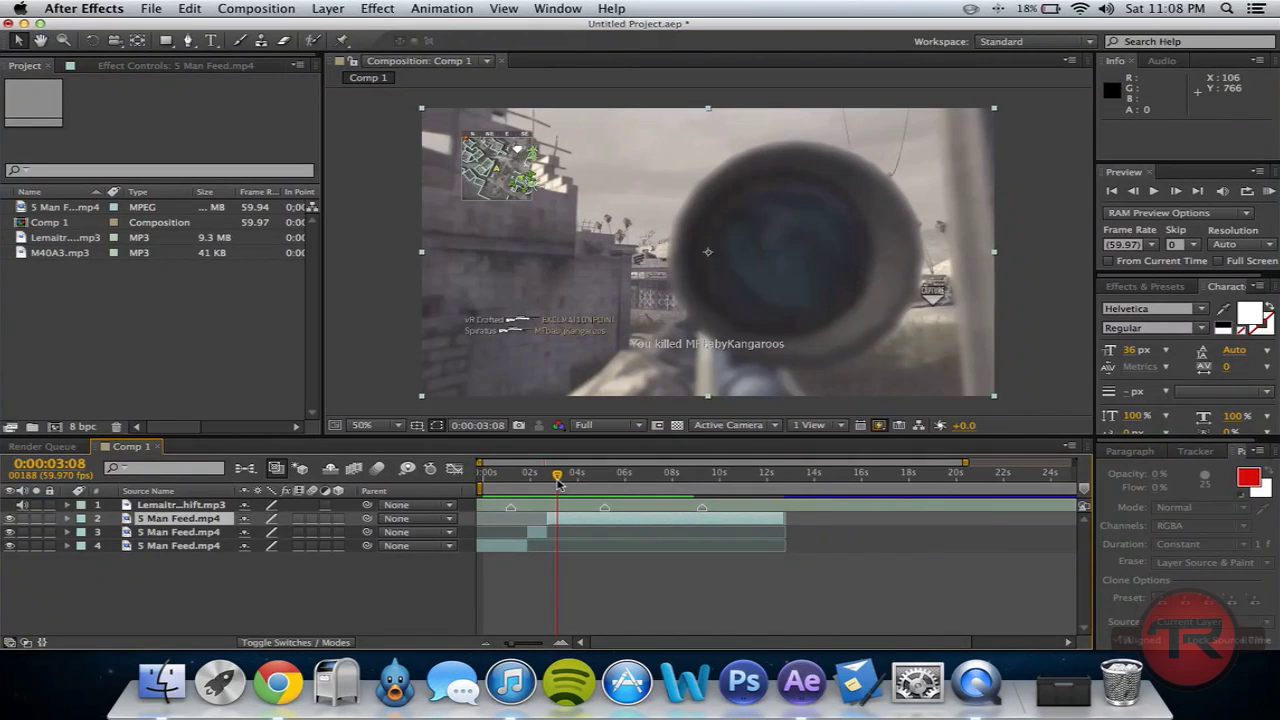
left_click_drag(557, 482, 555, 485)
left_click_drag(519, 645, 548, 645)
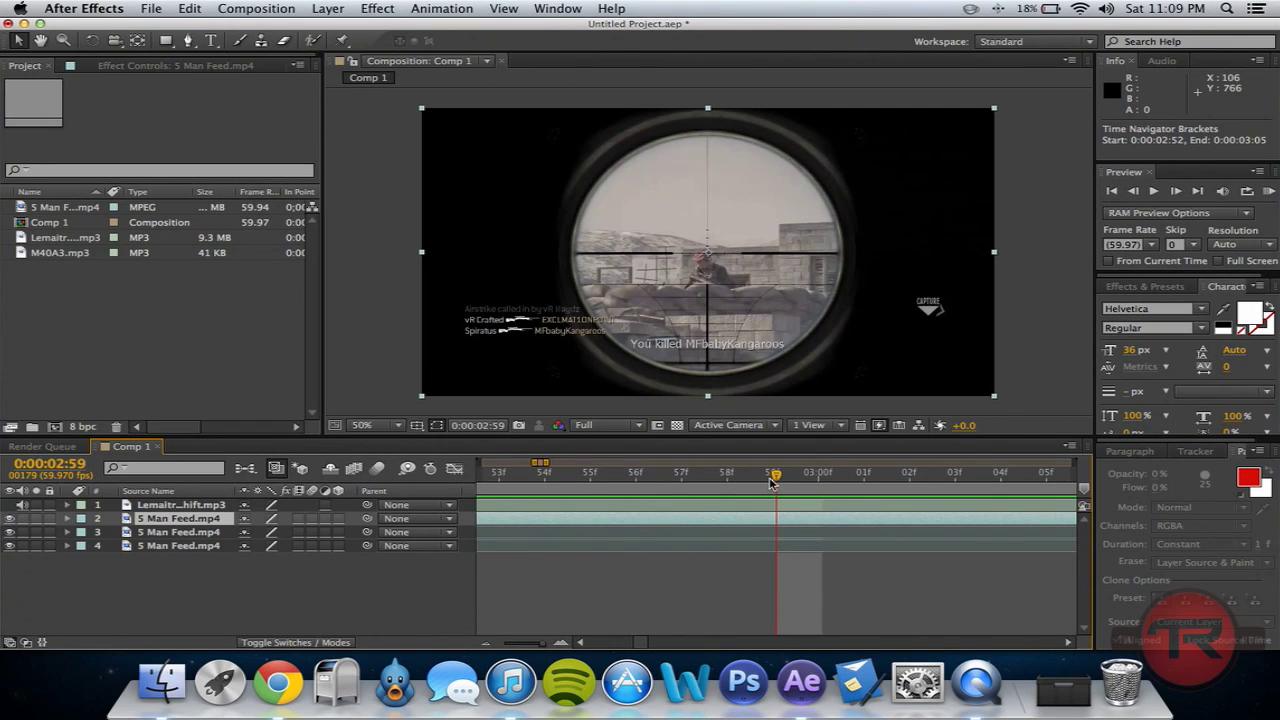
left_click_drag(784, 482, 890, 482)
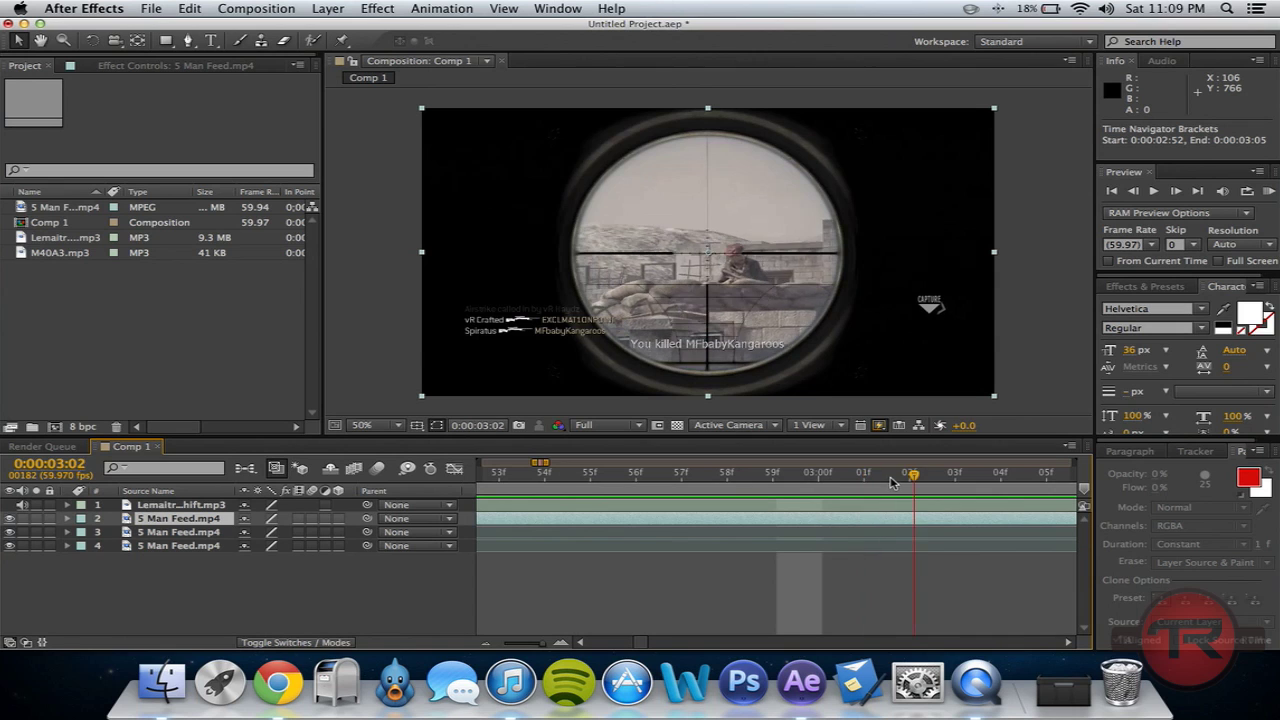
left_click_drag(995, 471, 594, 470)
left_click_drag(740, 471, 992, 487)
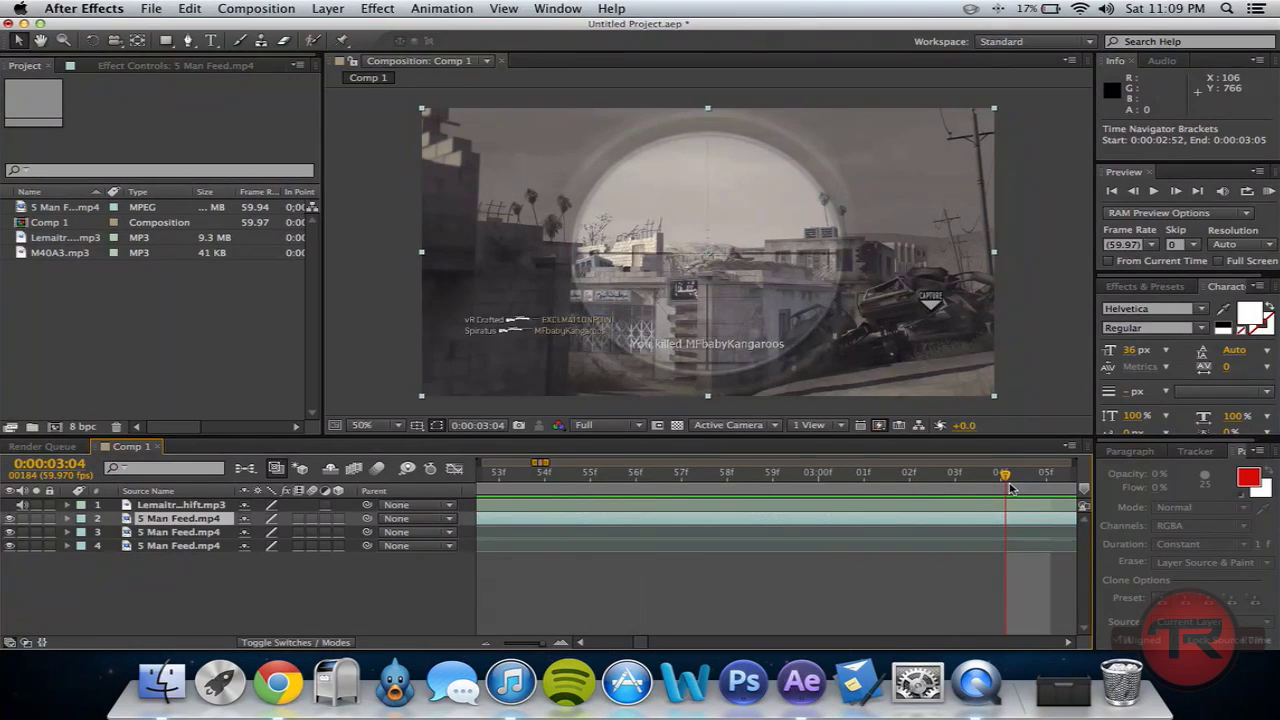
left_click(530, 643)
left_click_drag(528, 645, 533, 641)
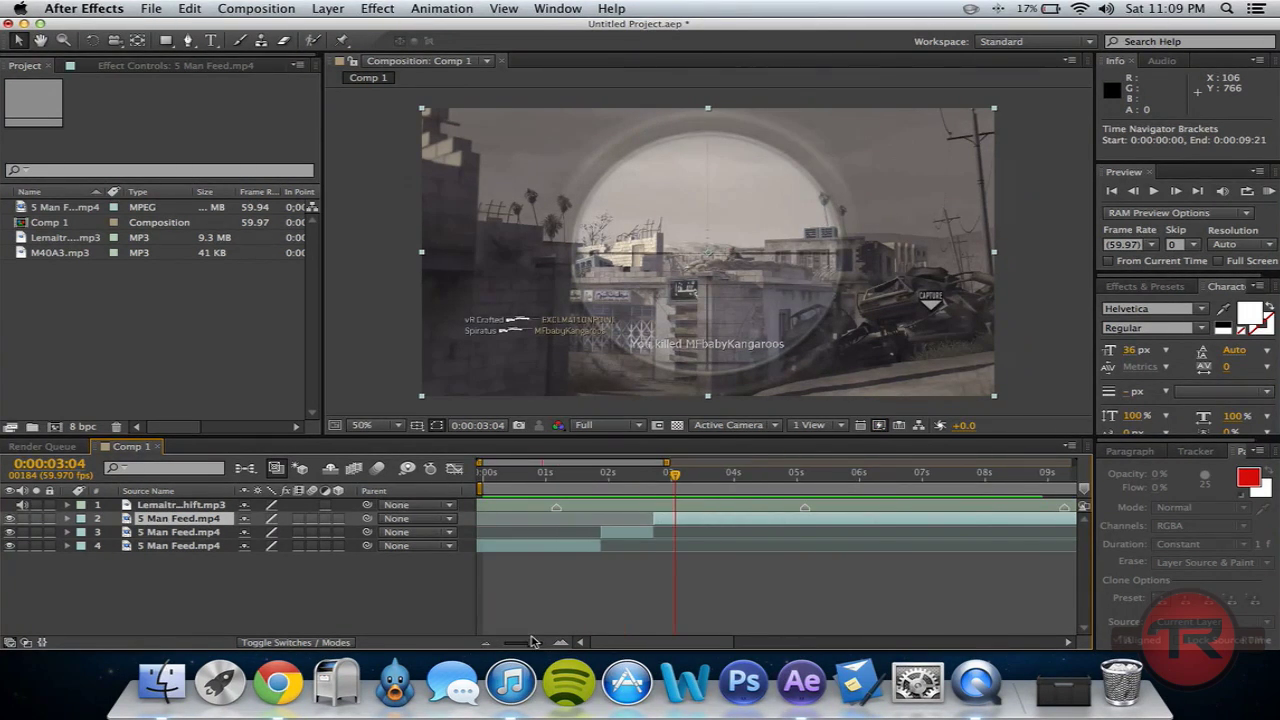
left_click_drag(676, 521, 808, 518)
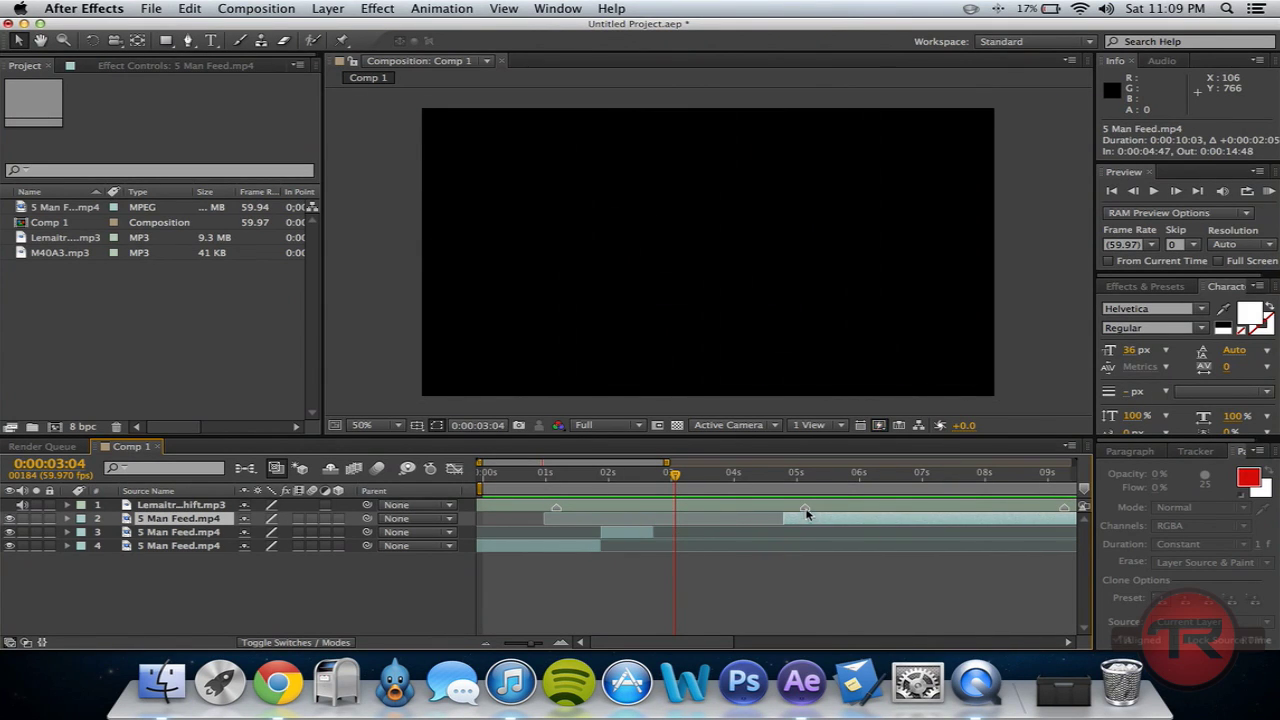
- Play back the timeline around the second beat marker to check the moved segment's timing
left_click(803, 484)
left_click_drag(790, 482, 757, 484)
key("space")
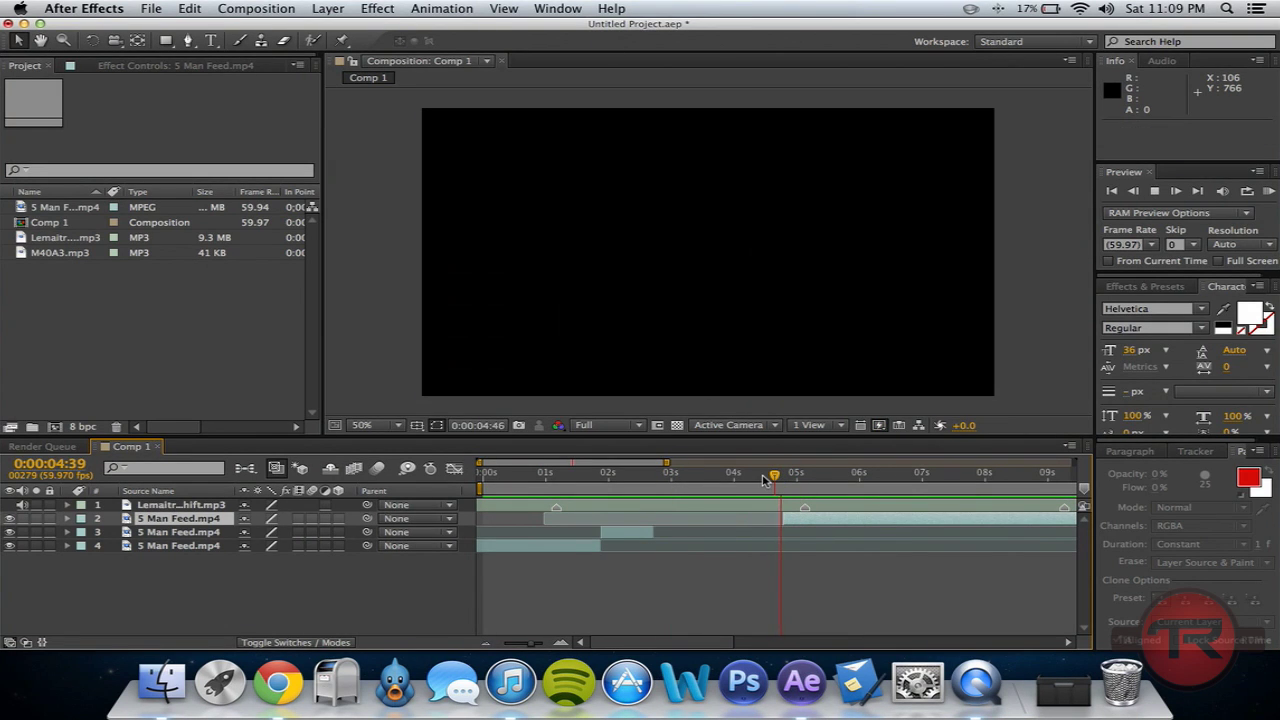
key("space")
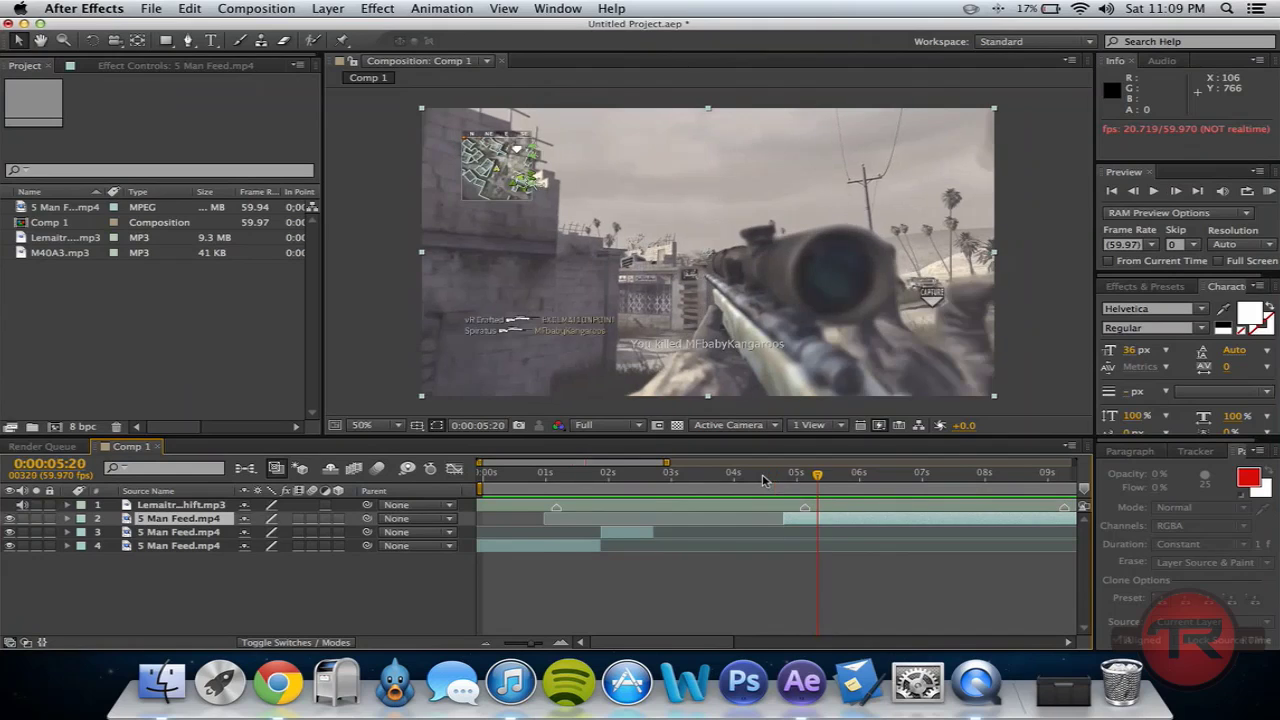
left_click(640, 536)
left_click_drag(665, 480, 715, 480)
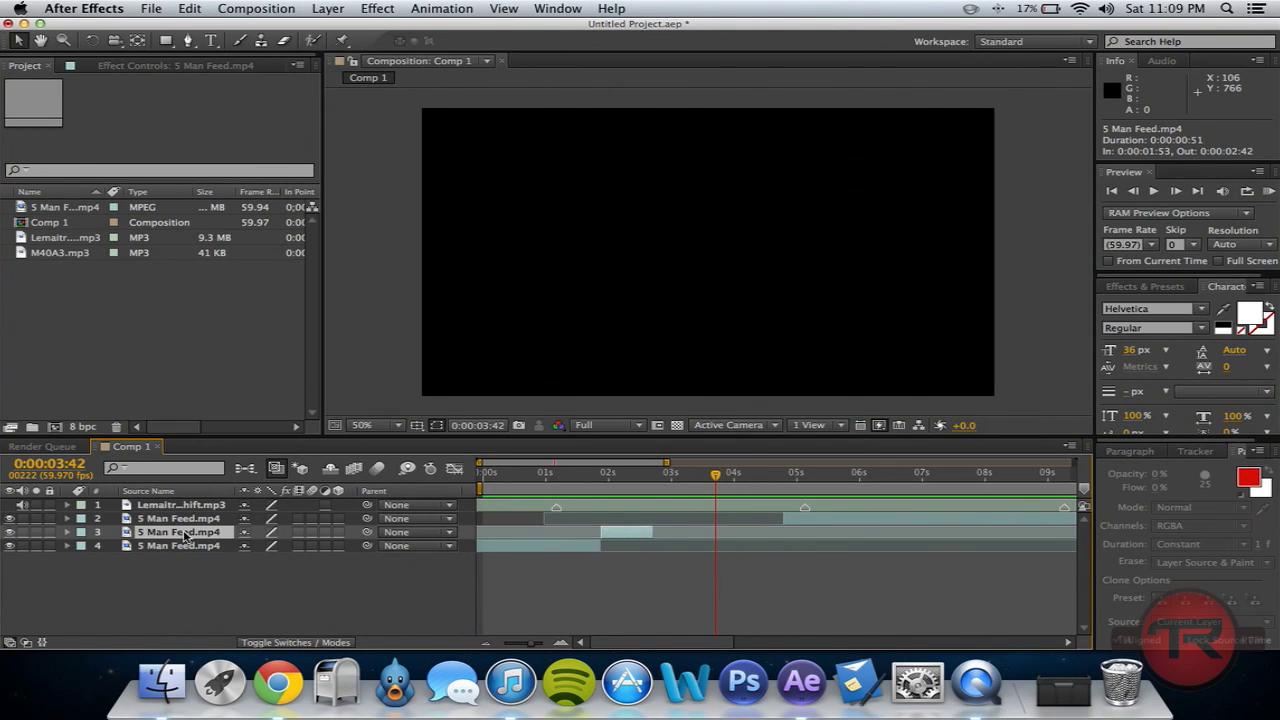
left_click(330, 9)
mouse_move(428, 186)
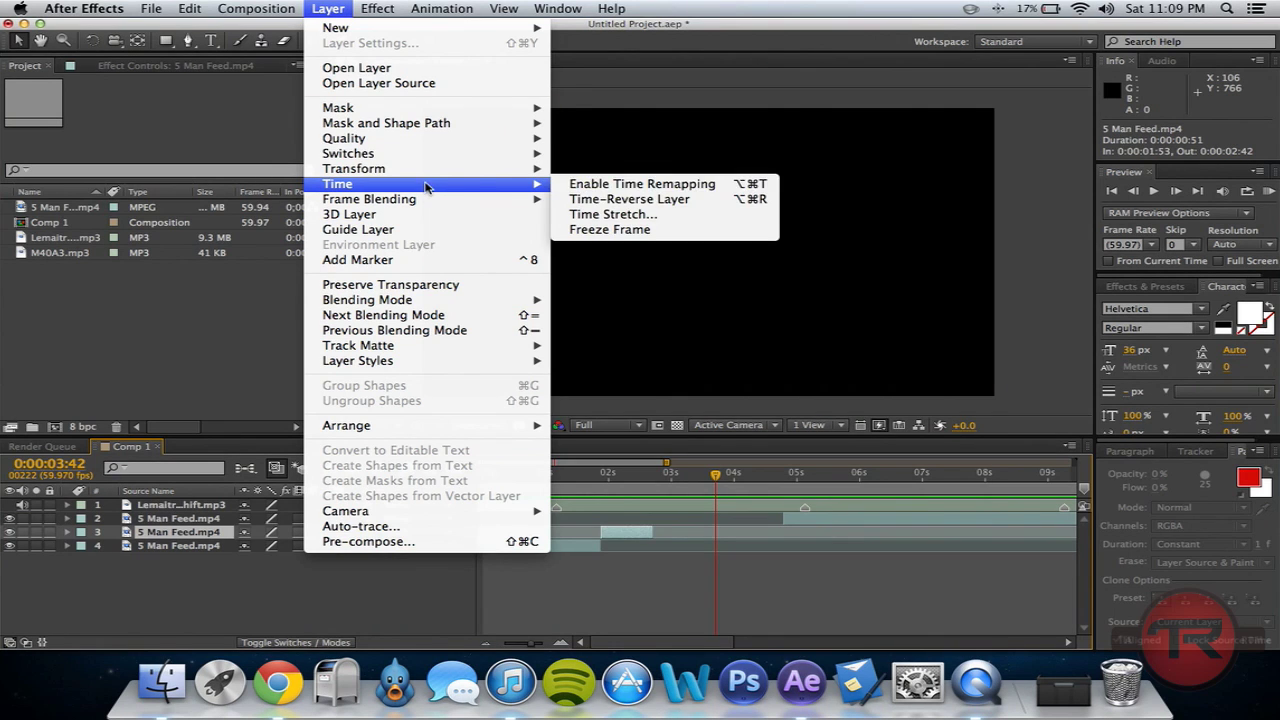
left_click(592, 215)
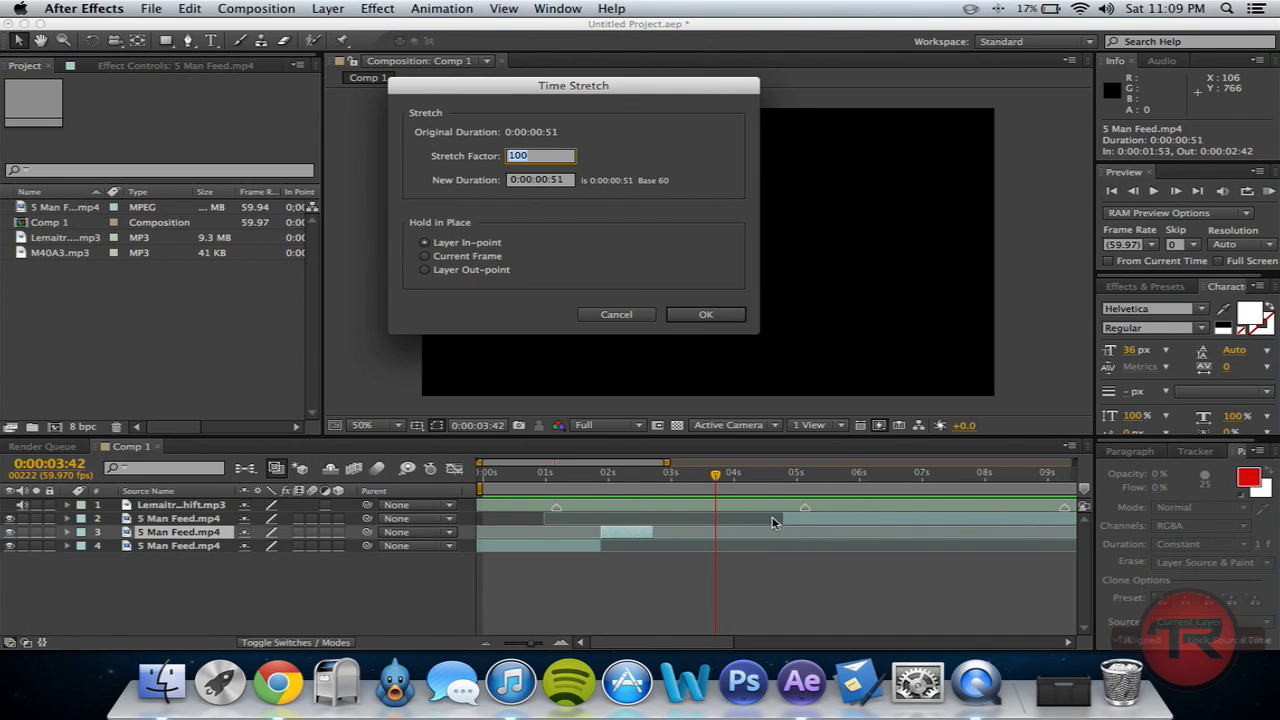
left_click(637, 314)
- Examine where the middle clip segment ends at about 0:00:02:42 and where it starts at 0:00:01:53
left_click(655, 480)
left_click_drag(655, 487, 652, 487)
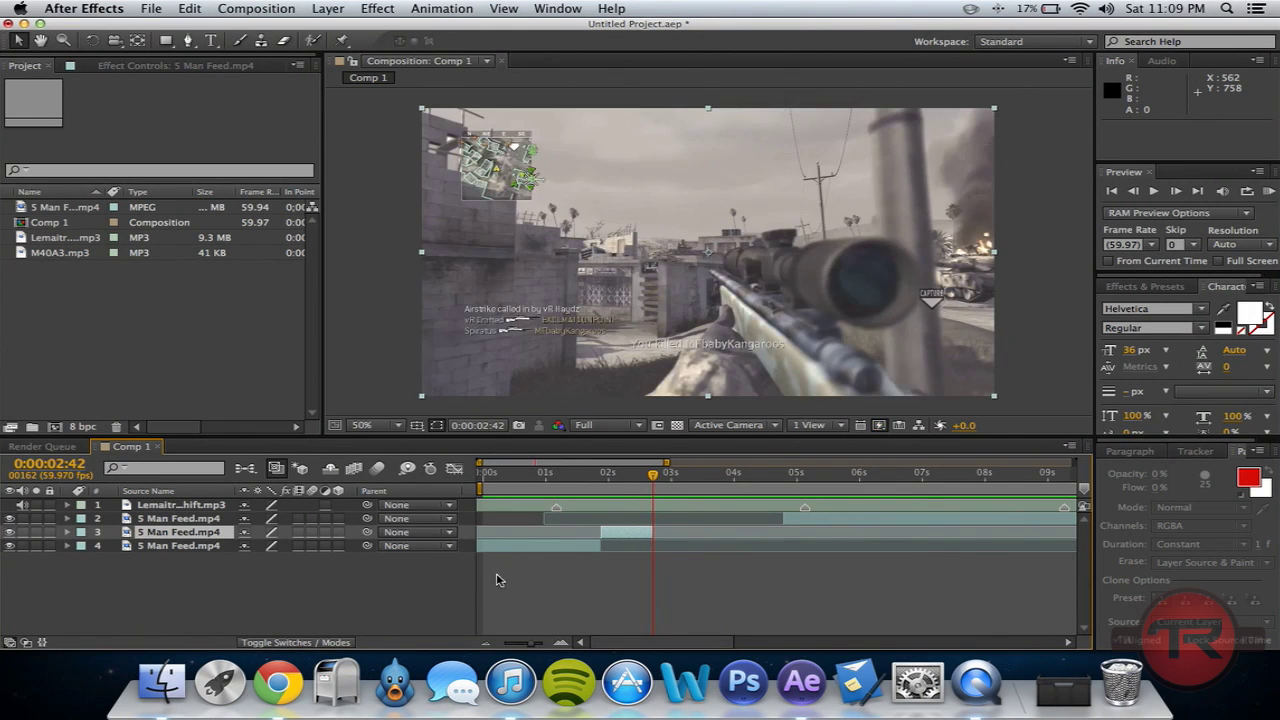
mouse_move(530, 641)
left_mouse_down()
mouse_move(549, 640)
mouse_move(535, 632)
left_mouse_up()
left_click(654, 488)
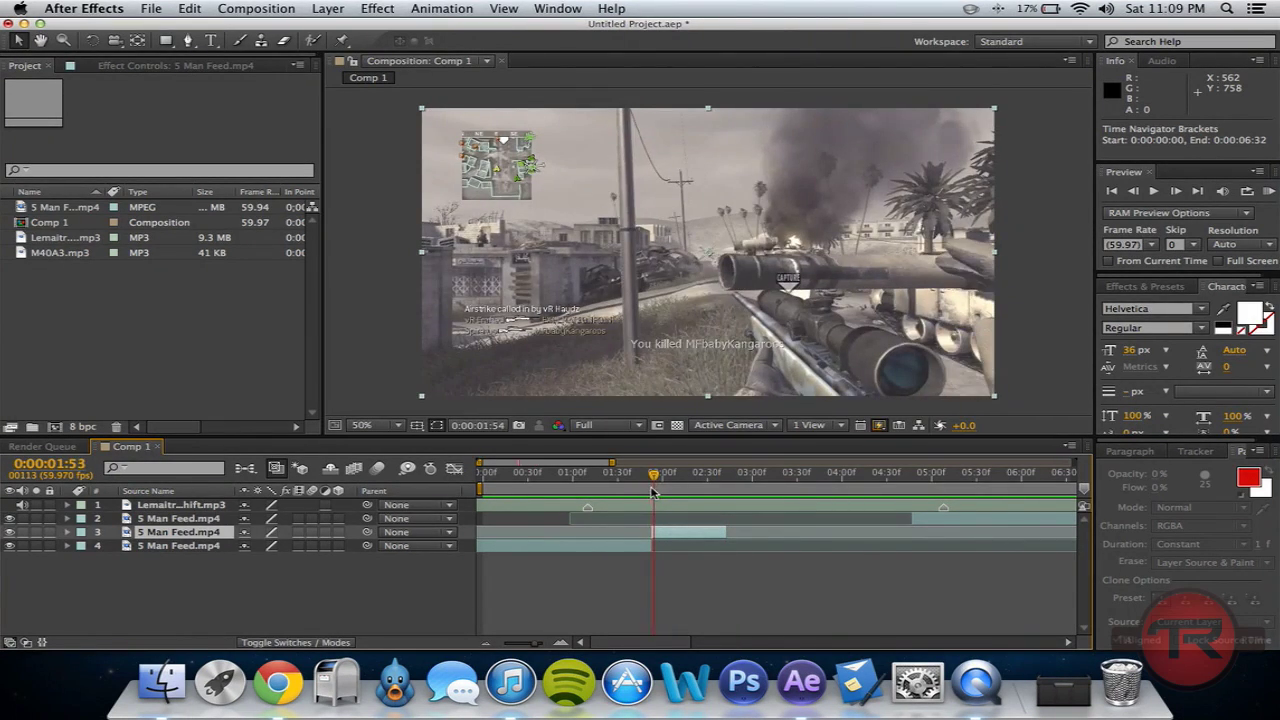
left_click_drag(655, 494, 652, 496)
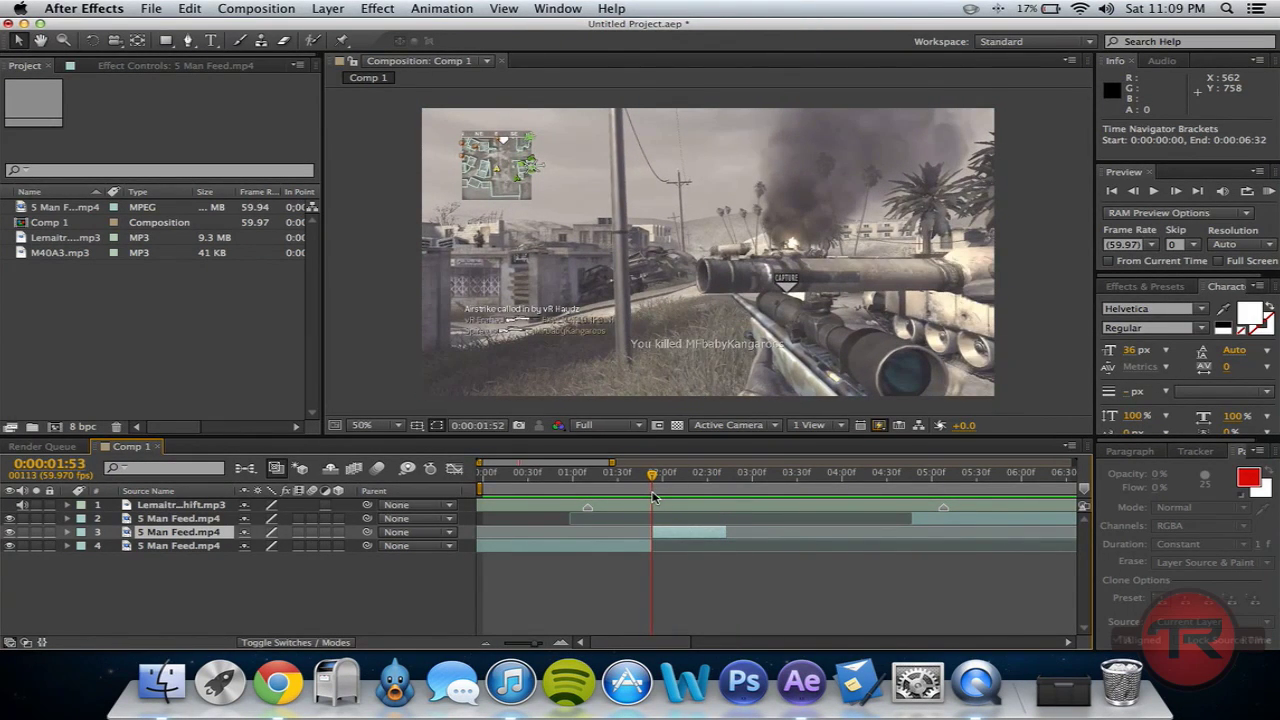
left_click(540, 648)
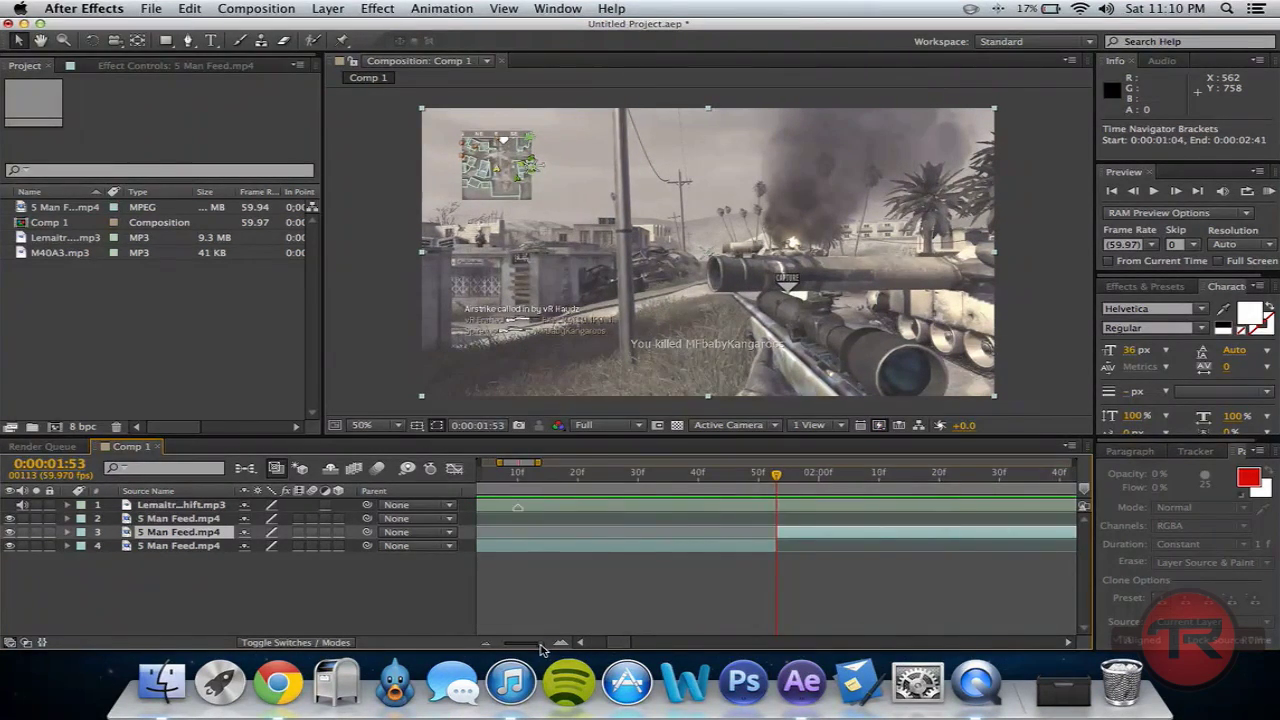
left_click_drag(540, 648, 546, 648)
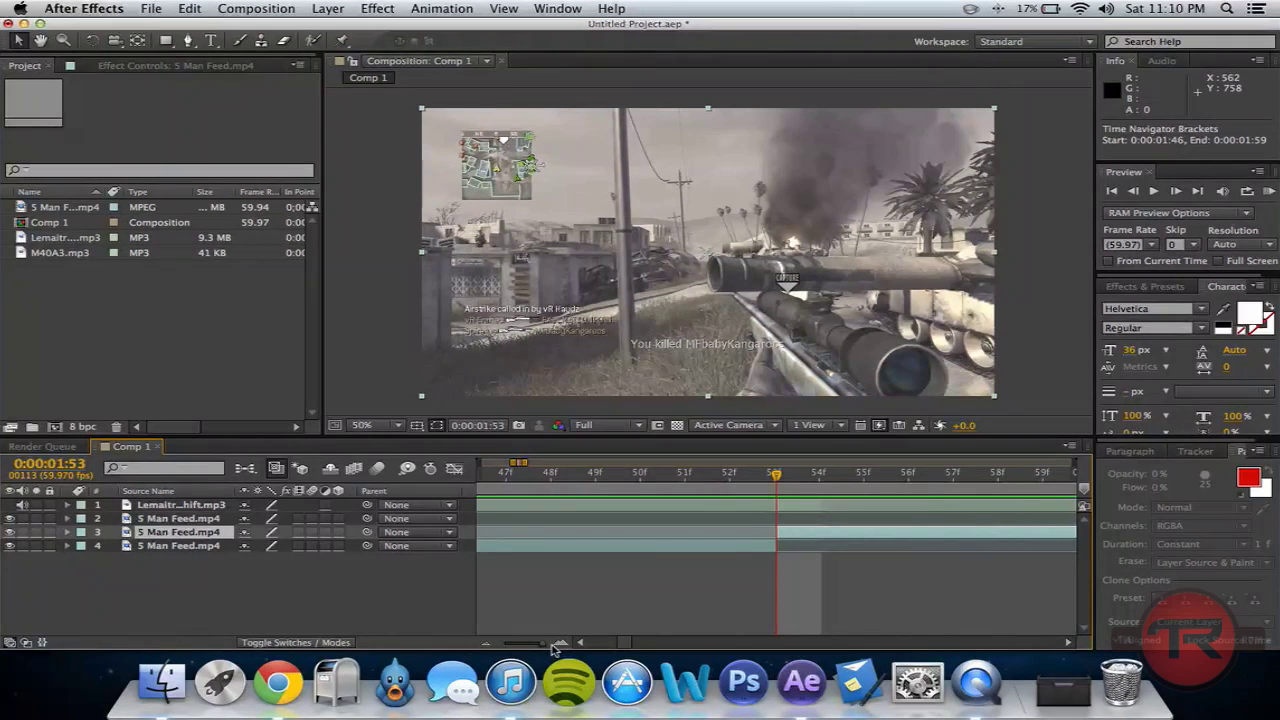
left_click_drag(545, 648, 540, 646)
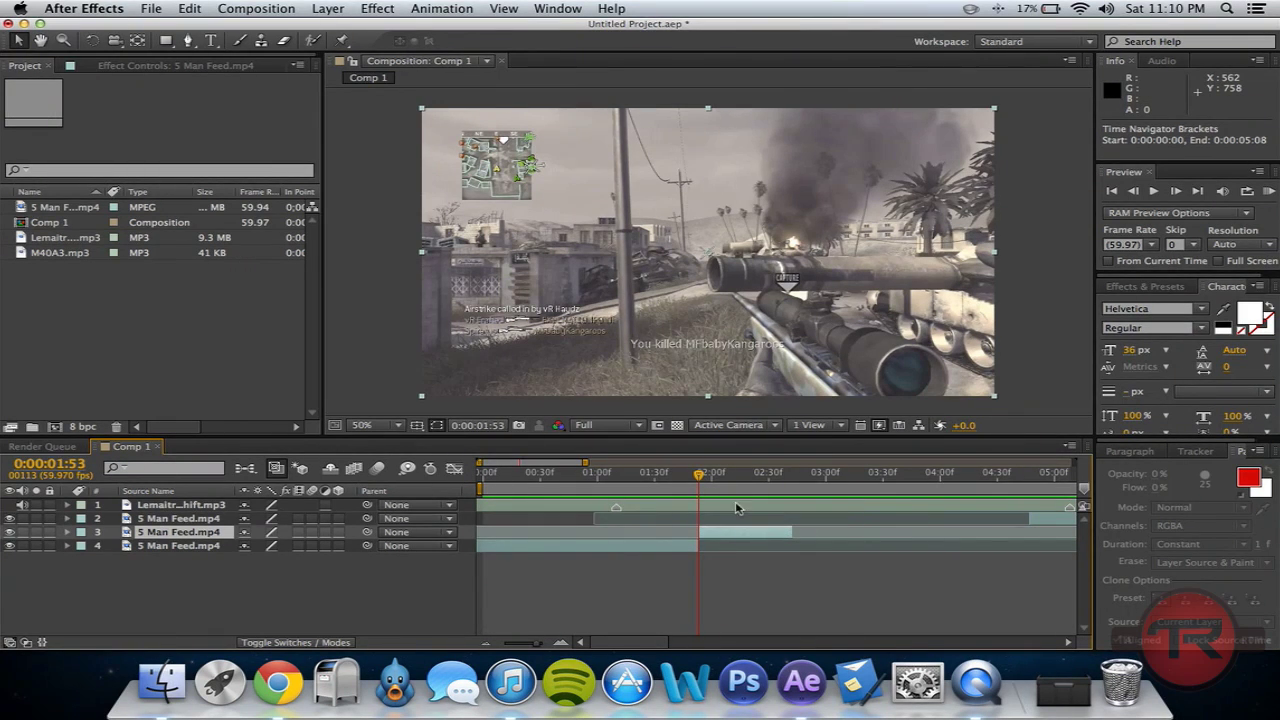
- Time-stretch the middle clip segment to a new duration of 0:00:02:53 so it fills the gap before the last segment at 0:00:04:47
left_click(1030, 482)
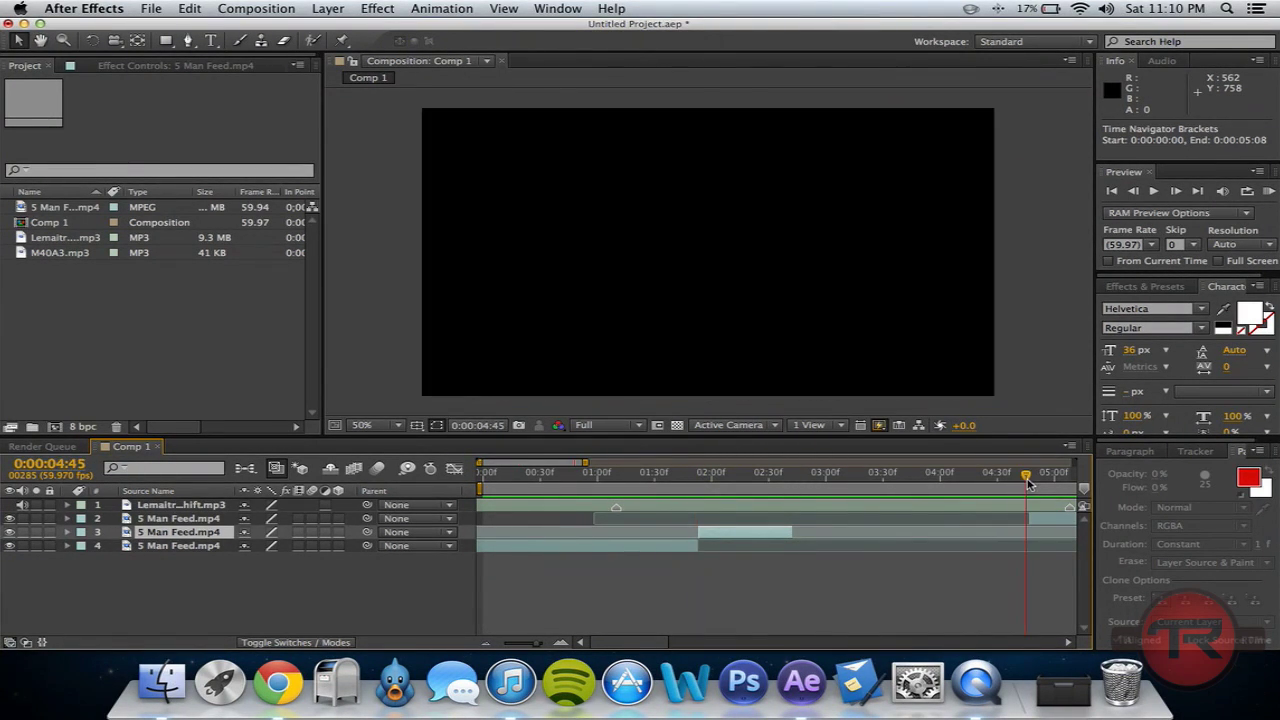
mouse_move(531, 646)
left_mouse_down()
mouse_move(548, 648)
mouse_move(533, 640)
left_mouse_up()
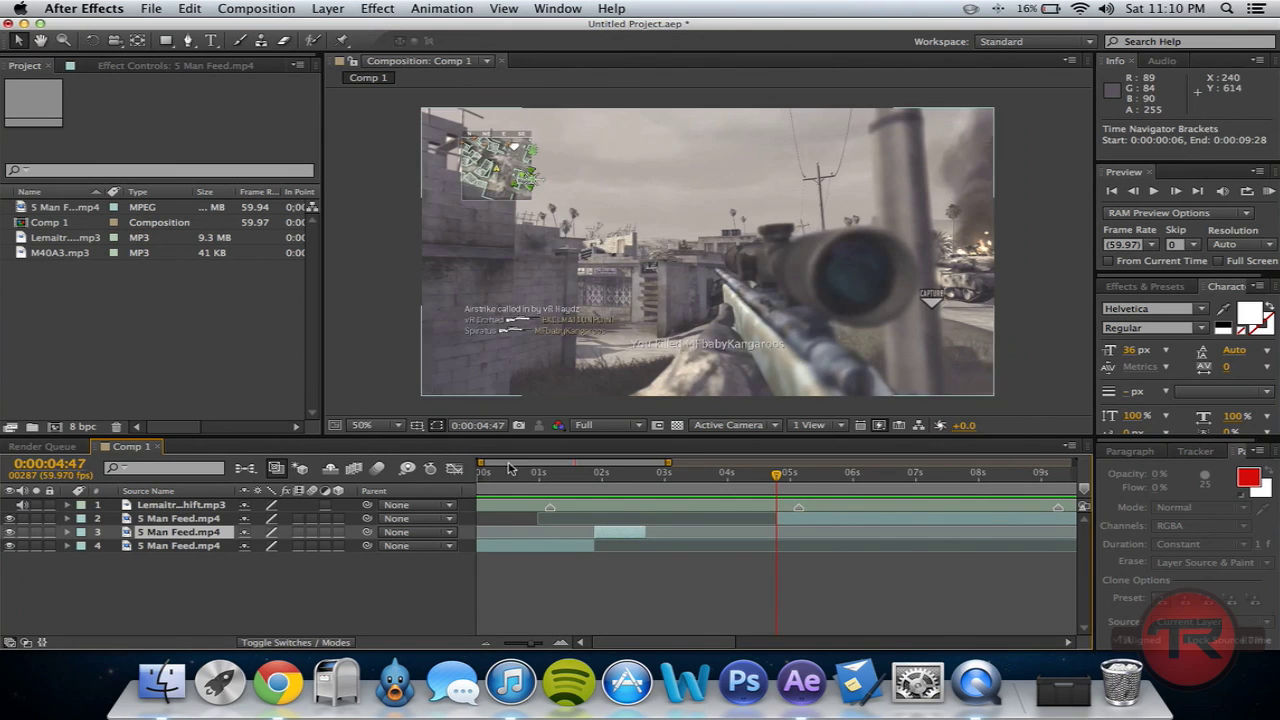
left_click(281, 15)
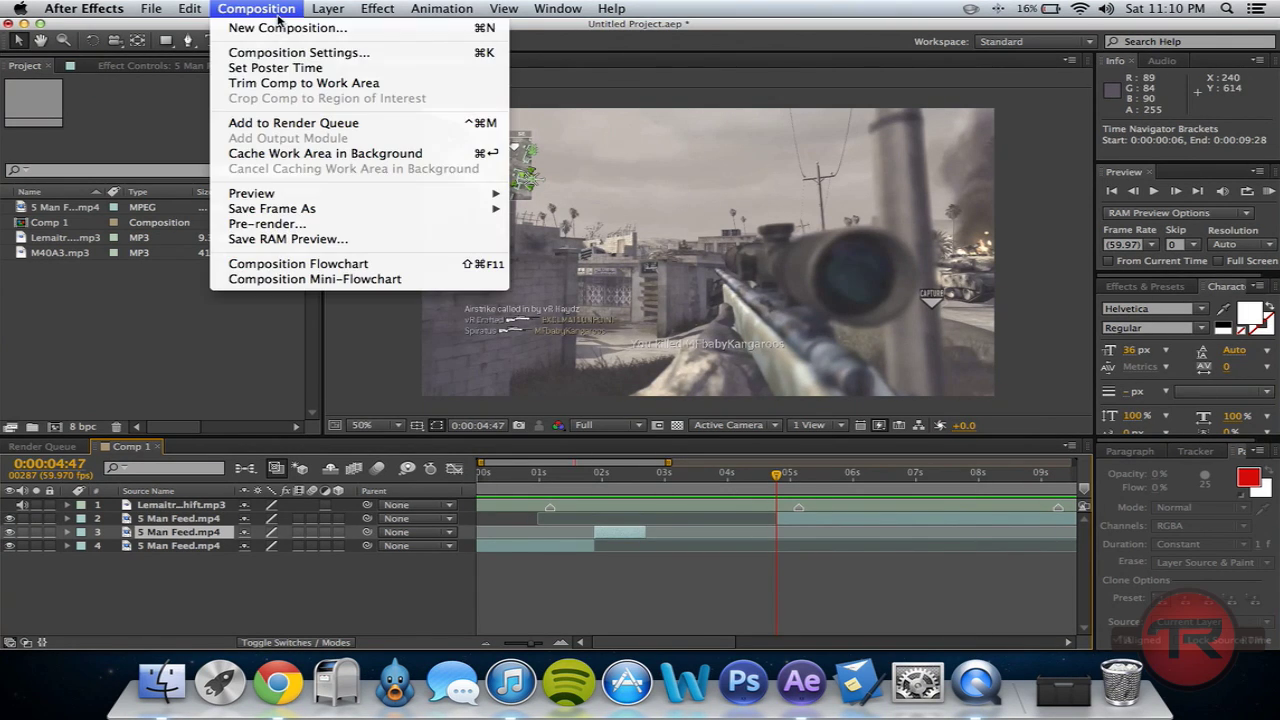
mouse_move(338, 14)
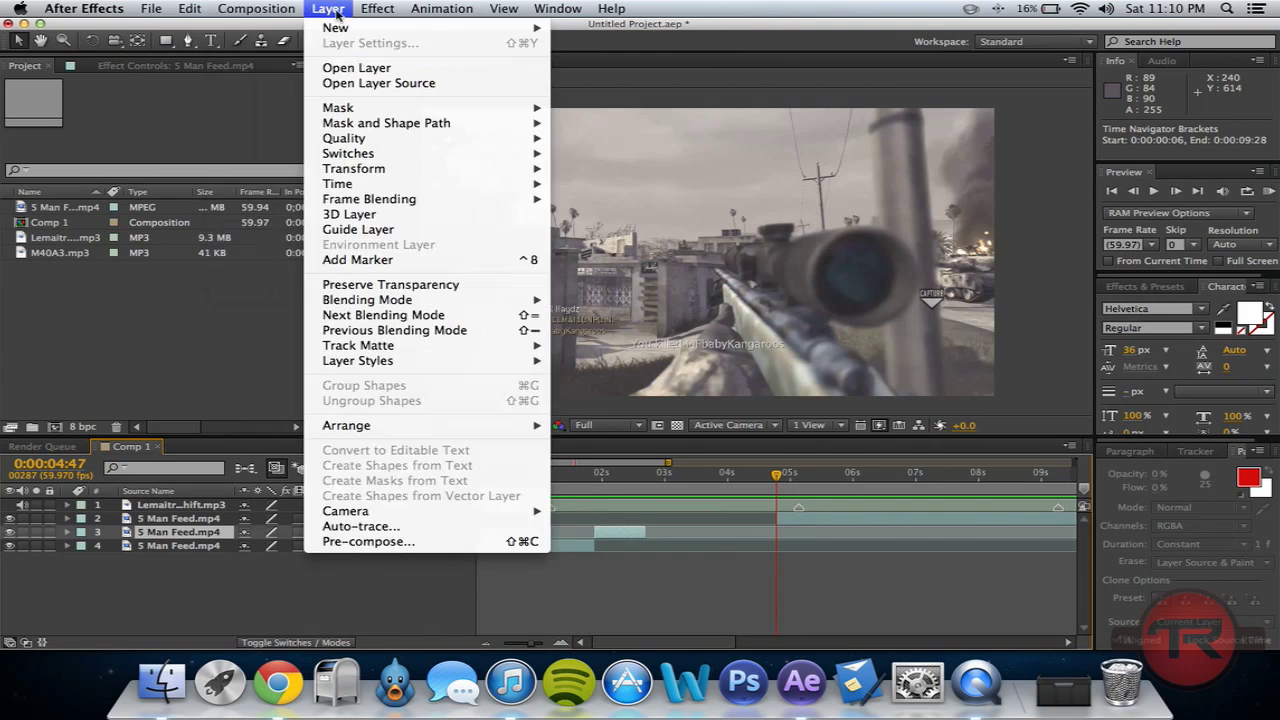
mouse_move(441, 190)
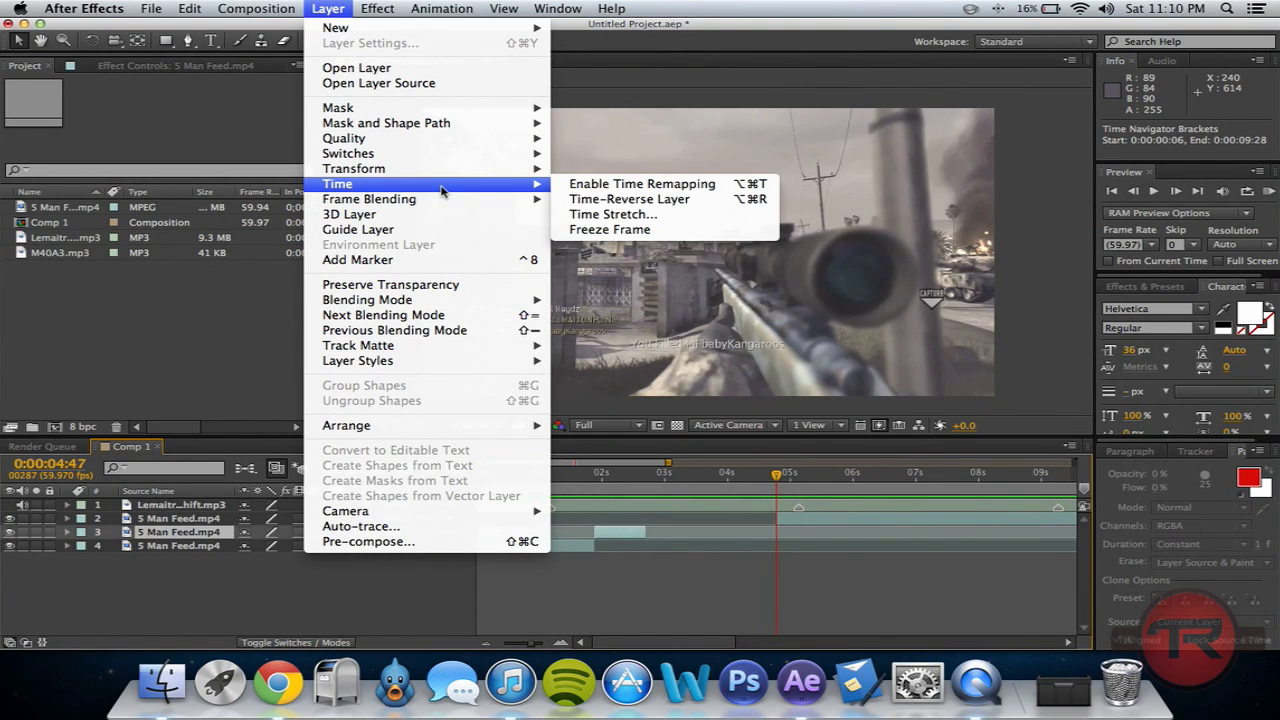
left_click(613, 214)
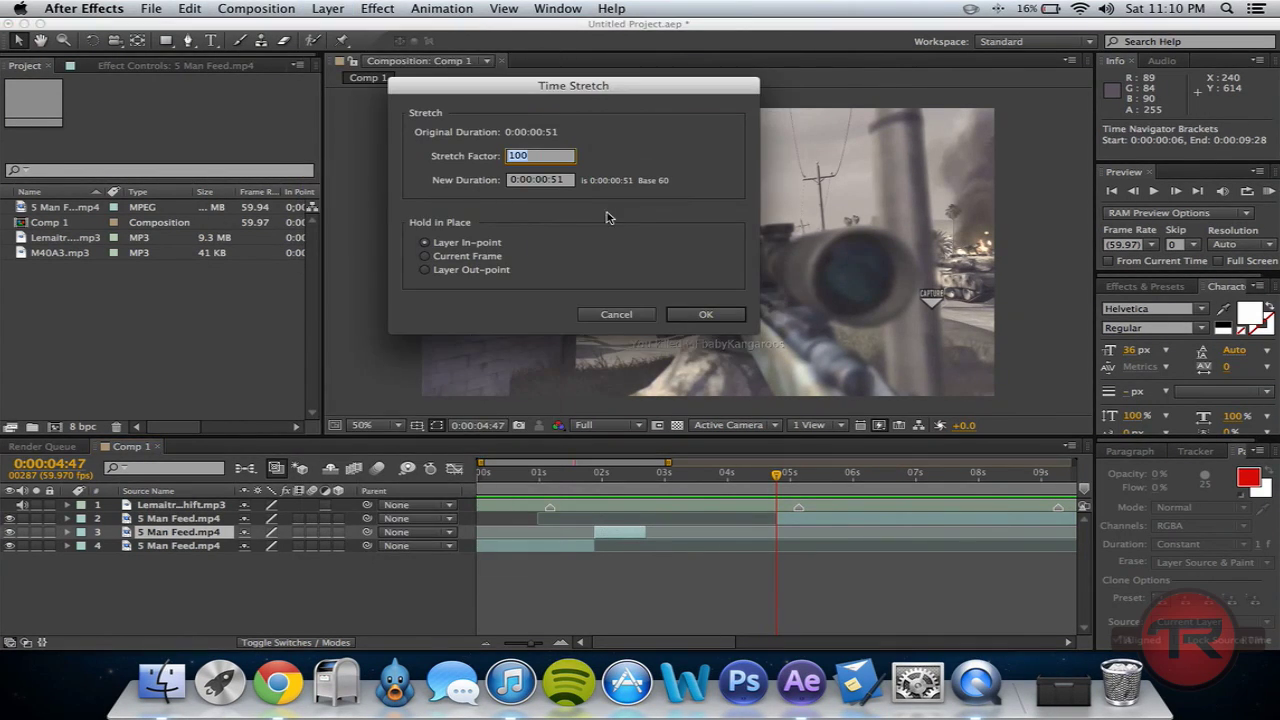
left_click(546, 180)
type("2")
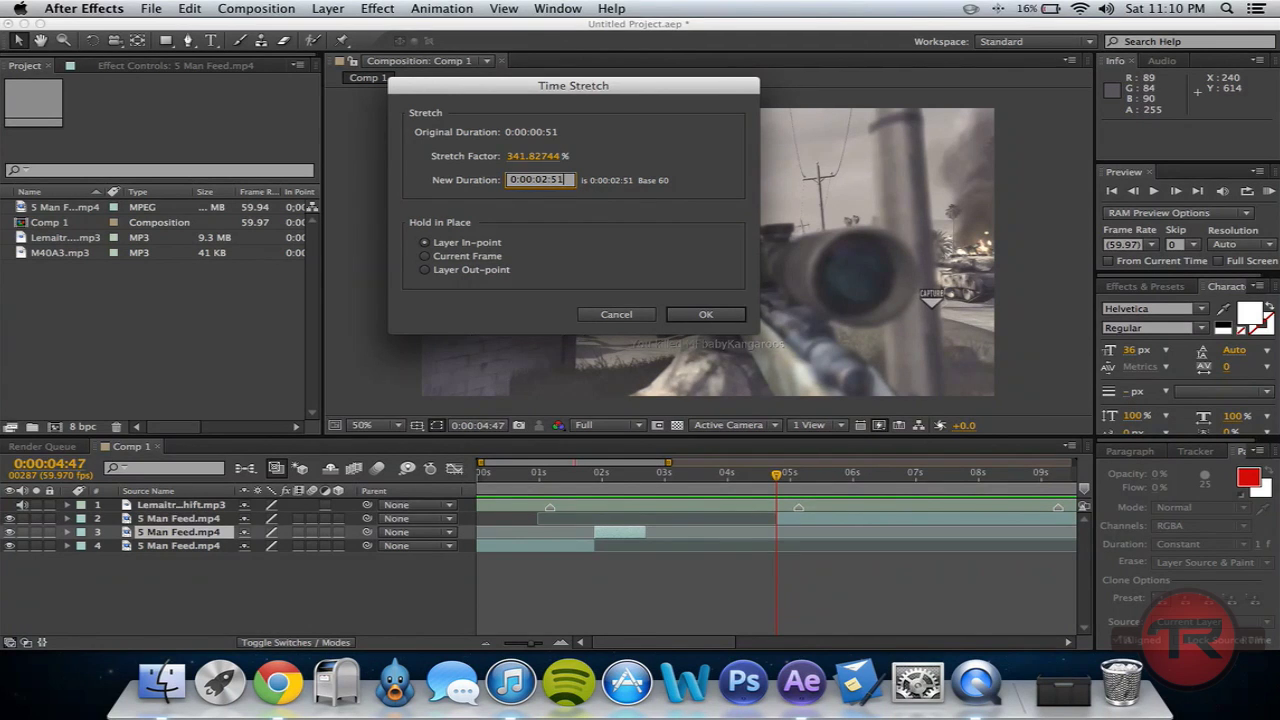
key("Return")
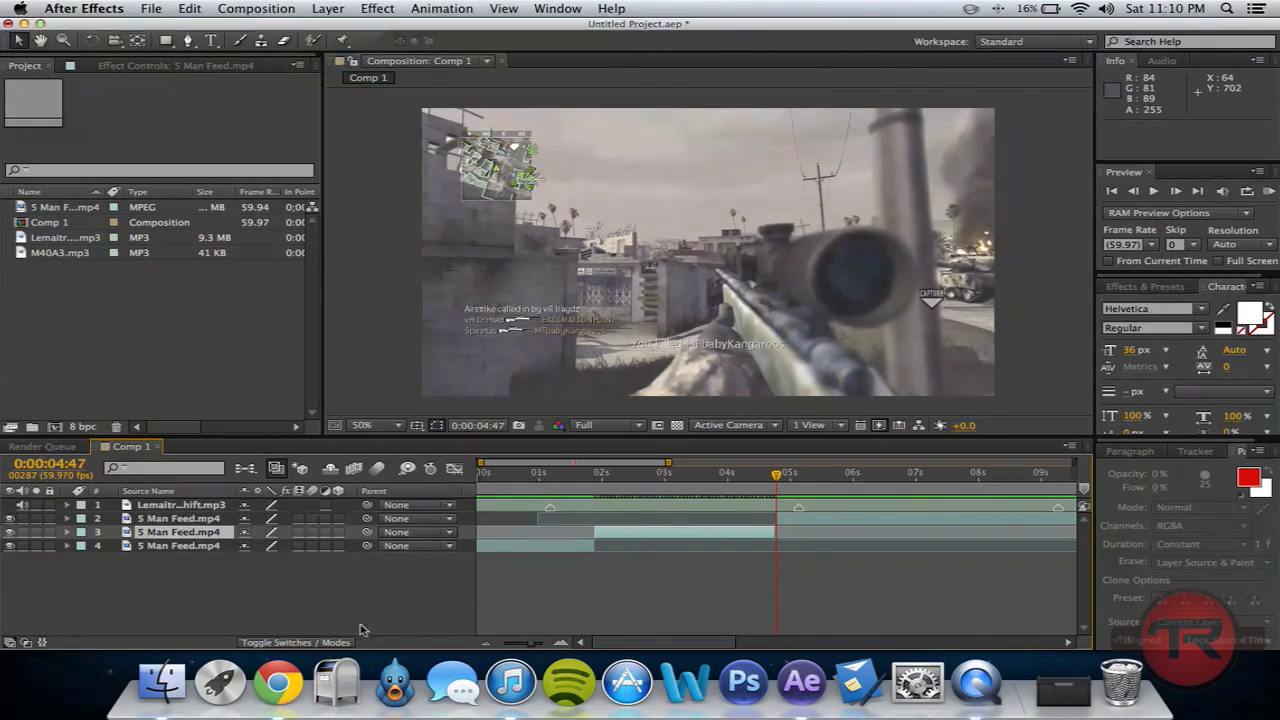
- Lengthen the middle segment's time-stretch duration by one more frame so it meets the last segment at 0:00:04:47
left_click_drag(540, 645, 556, 643)
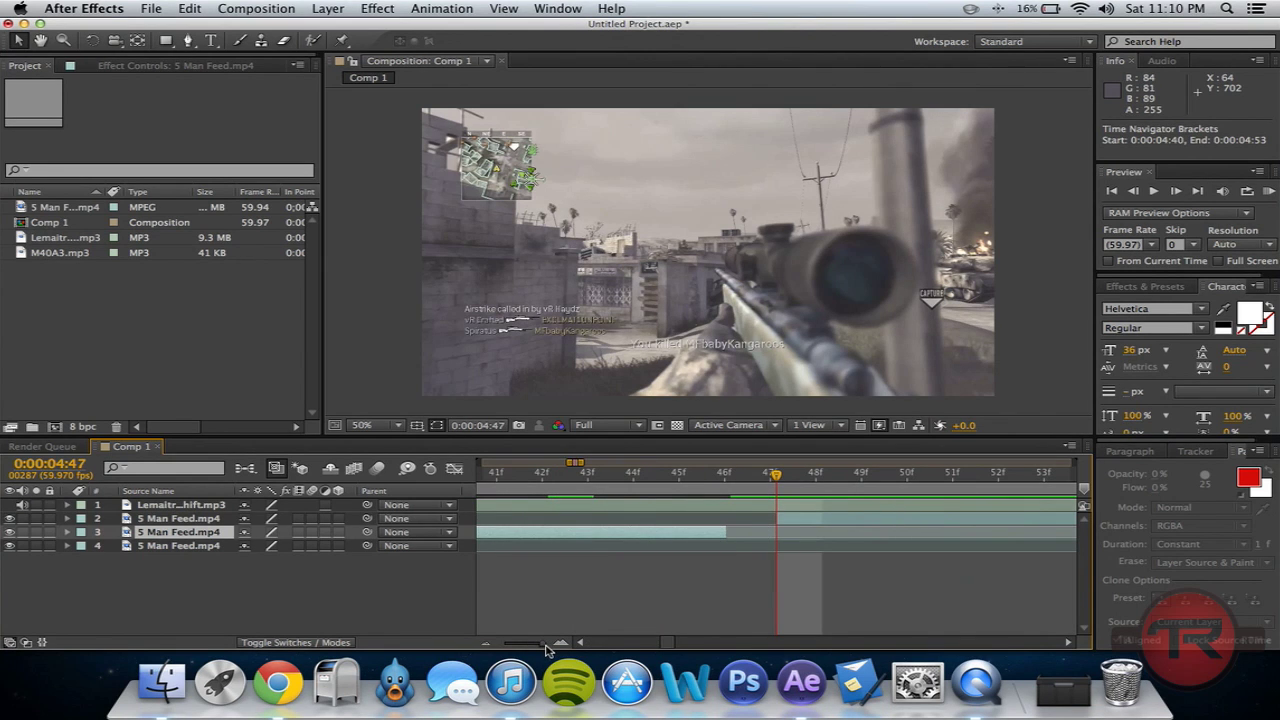
left_click(278, 12)
mouse_move(328, 8)
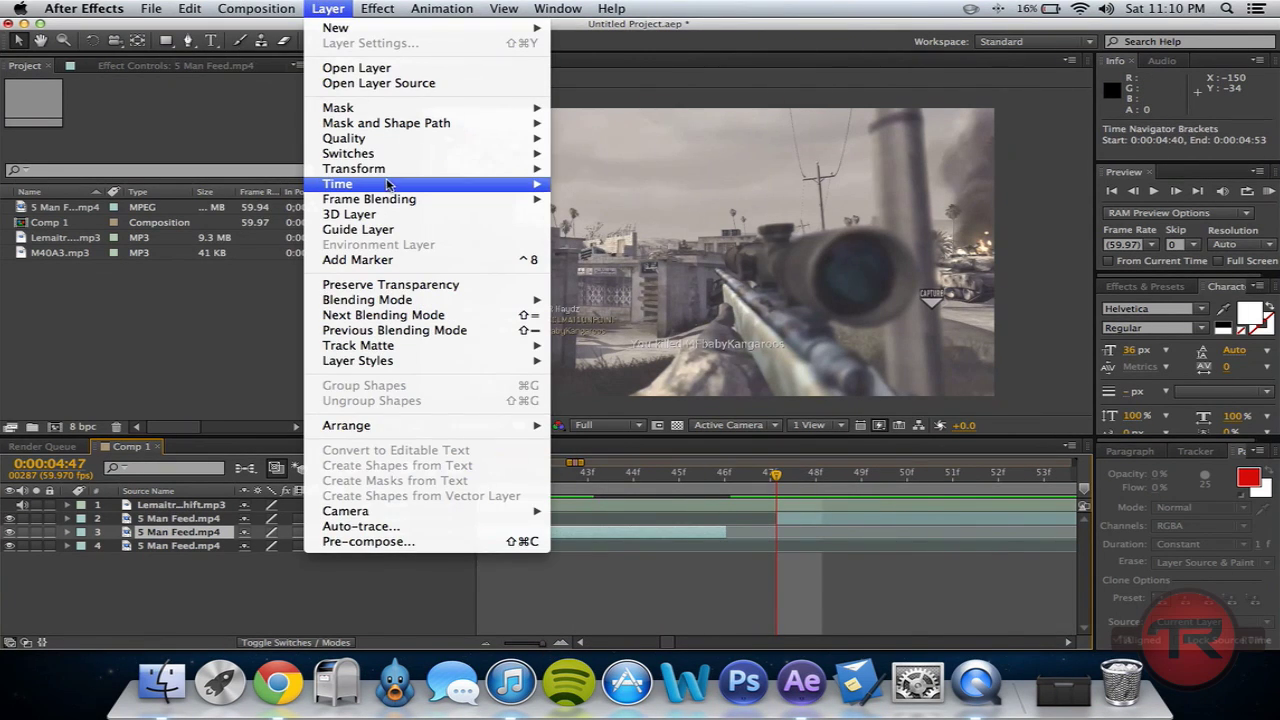
mouse_move(470, 184)
left_click(591, 216)
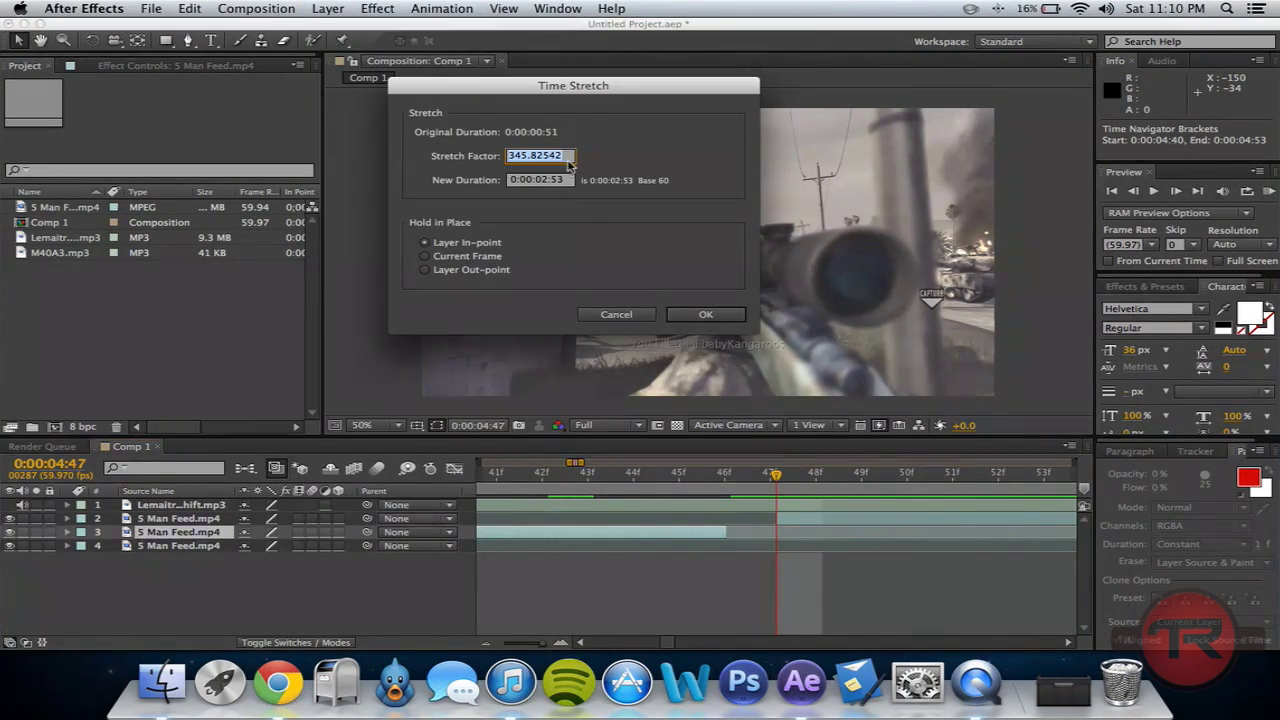
left_click(566, 181)
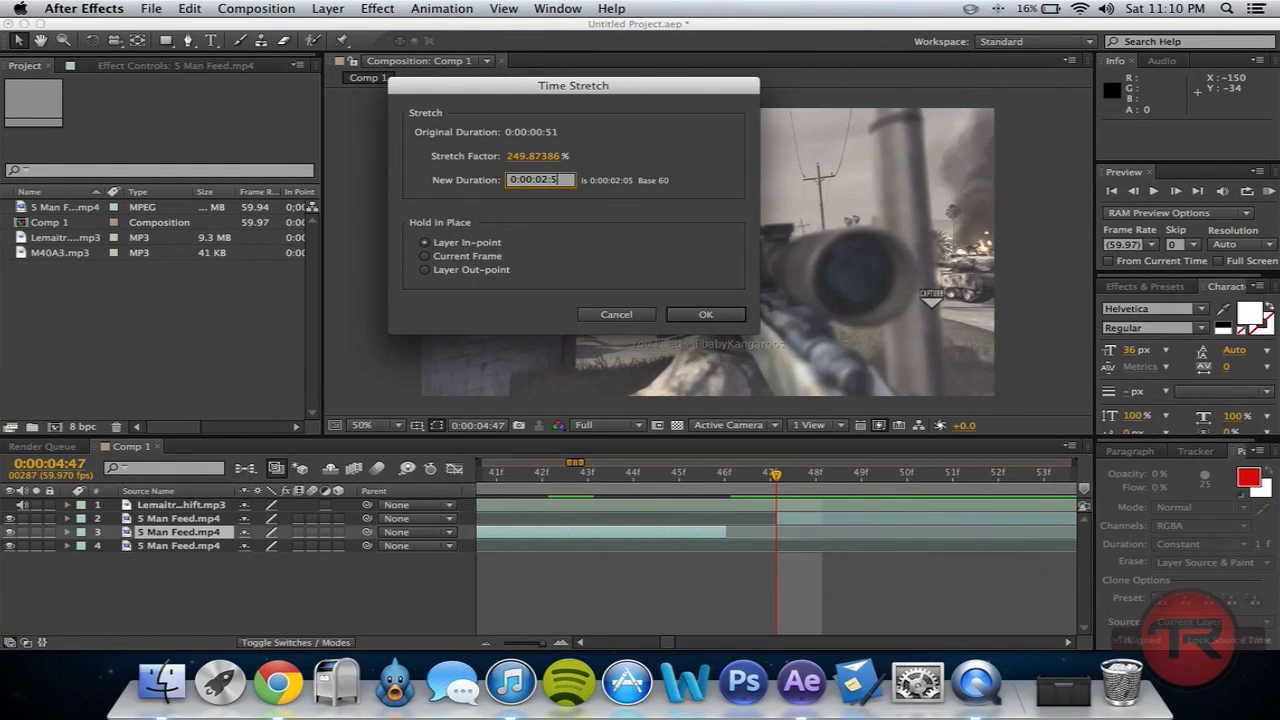
key("Return")
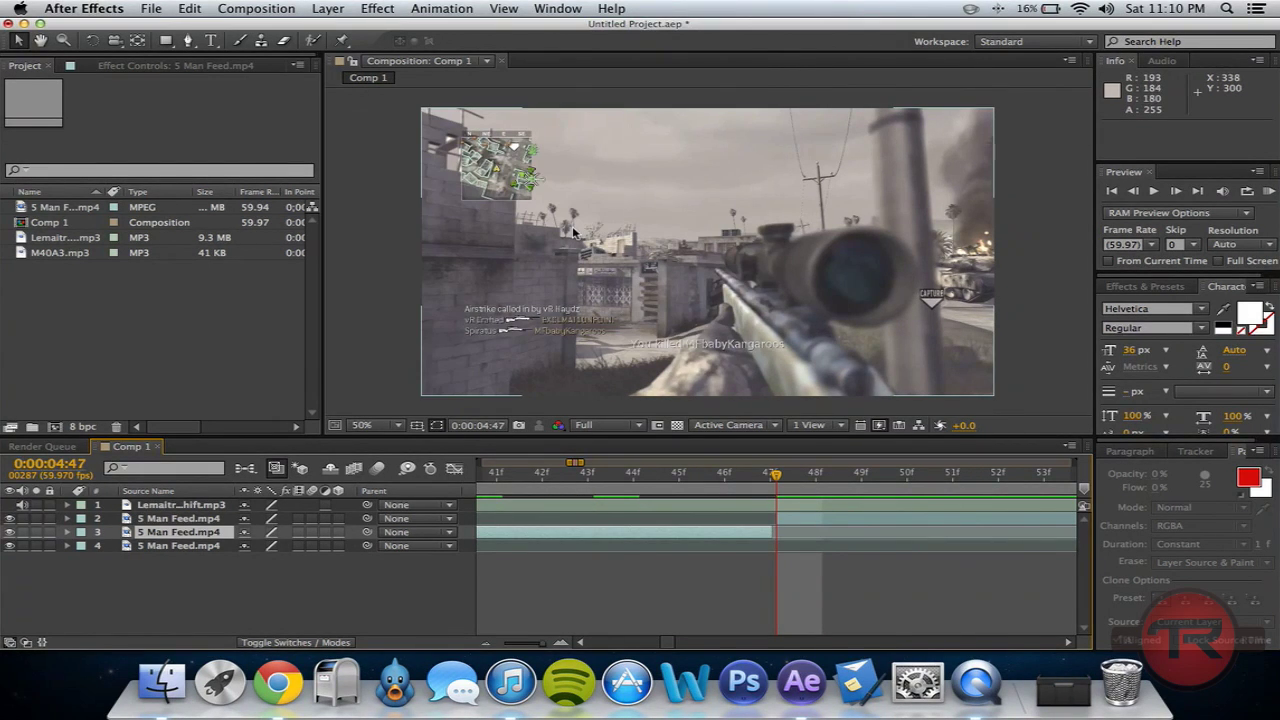
- Run a RAM preview of the composition from the beginning to check the stretched segment against the song
left_click_drag(522, 647, 517, 646)
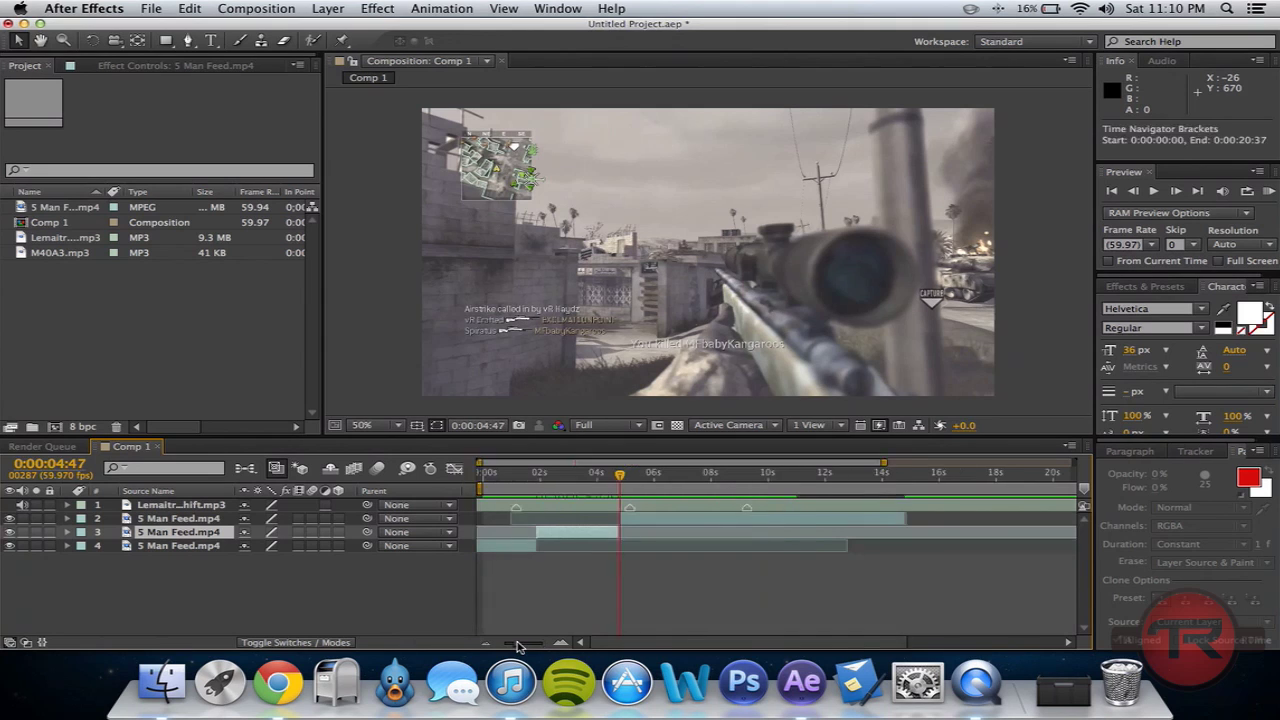
left_click(1268, 192)
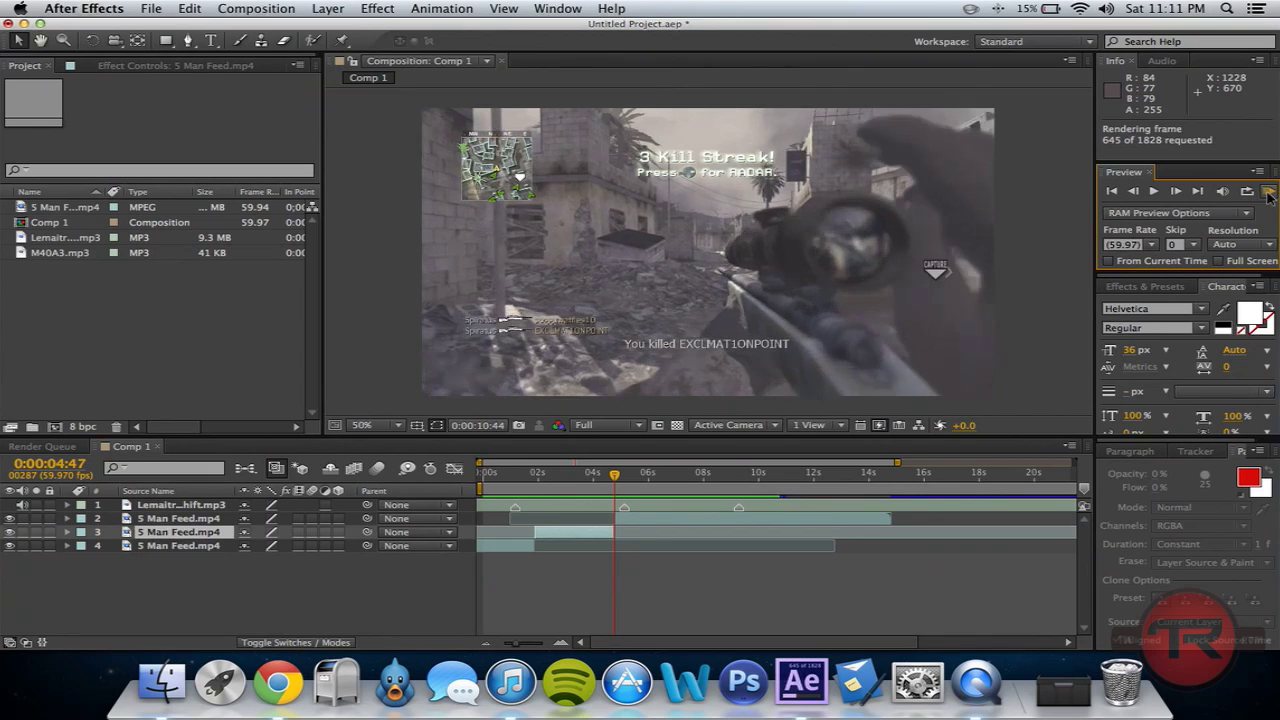
left_click(1268, 197)
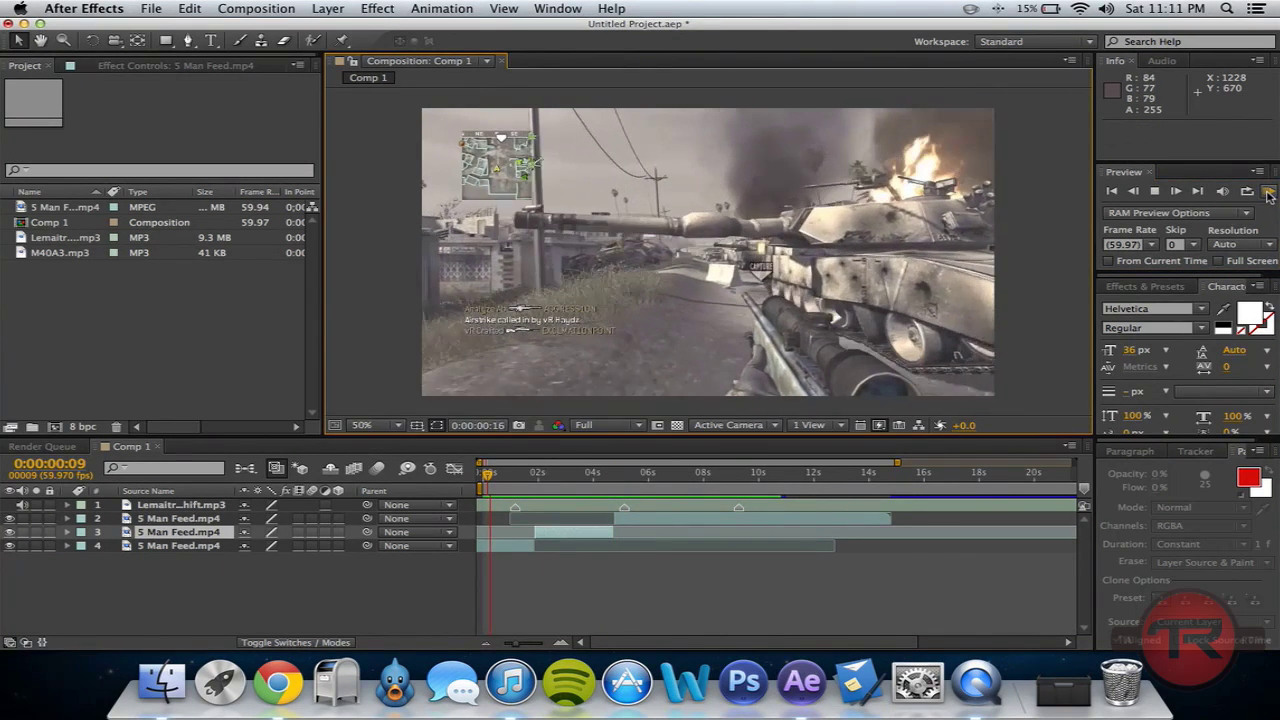
left_click(1270, 192)
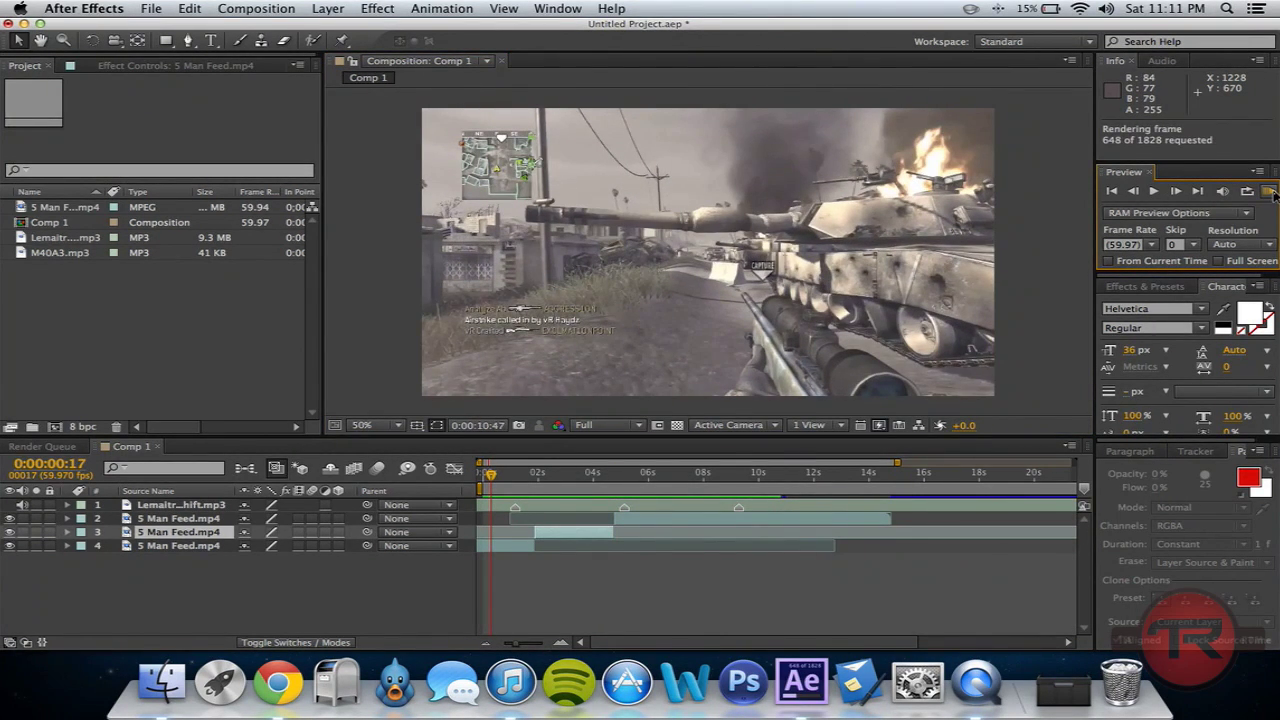
left_click(1270, 192)
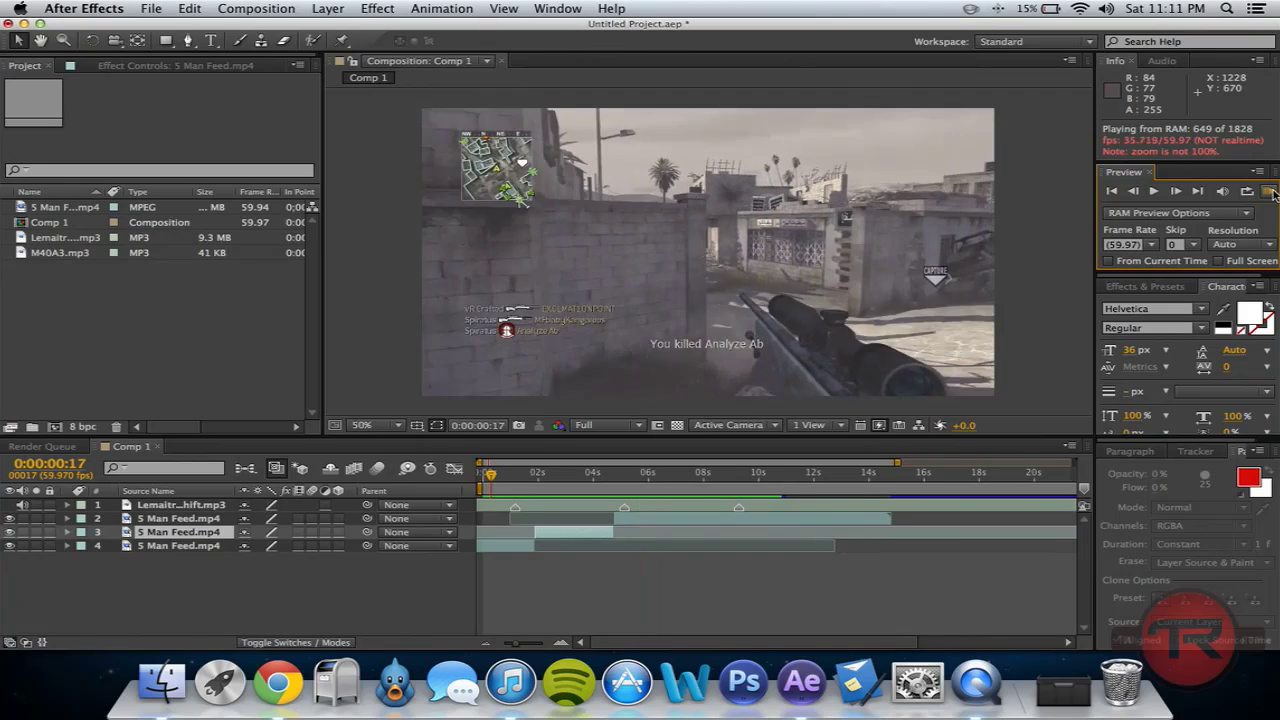
left_click(1270, 192)
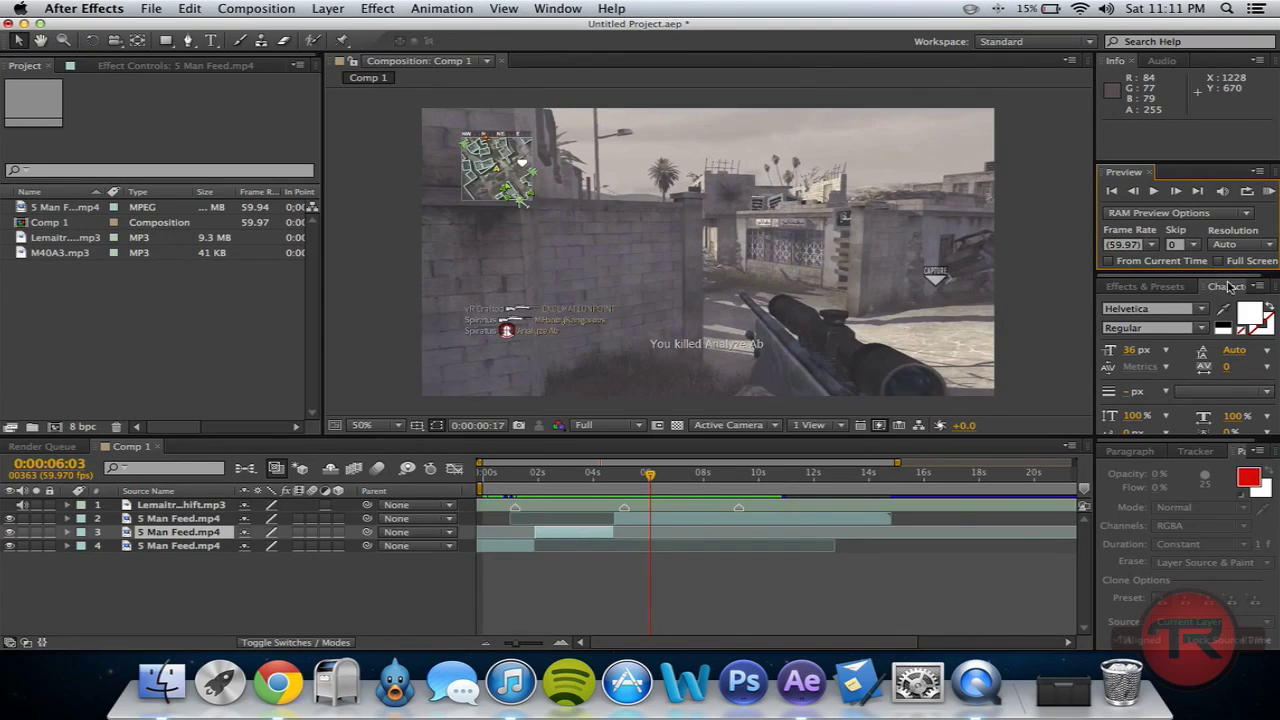
- Enable frame blending for the composition, and try motion blur and frame blending on the stretched segment before switching both off for that layer
mouse_move(595, 490)
left_mouse_down()
mouse_move(515, 493)
mouse_move(609, 499)
left_mouse_up()
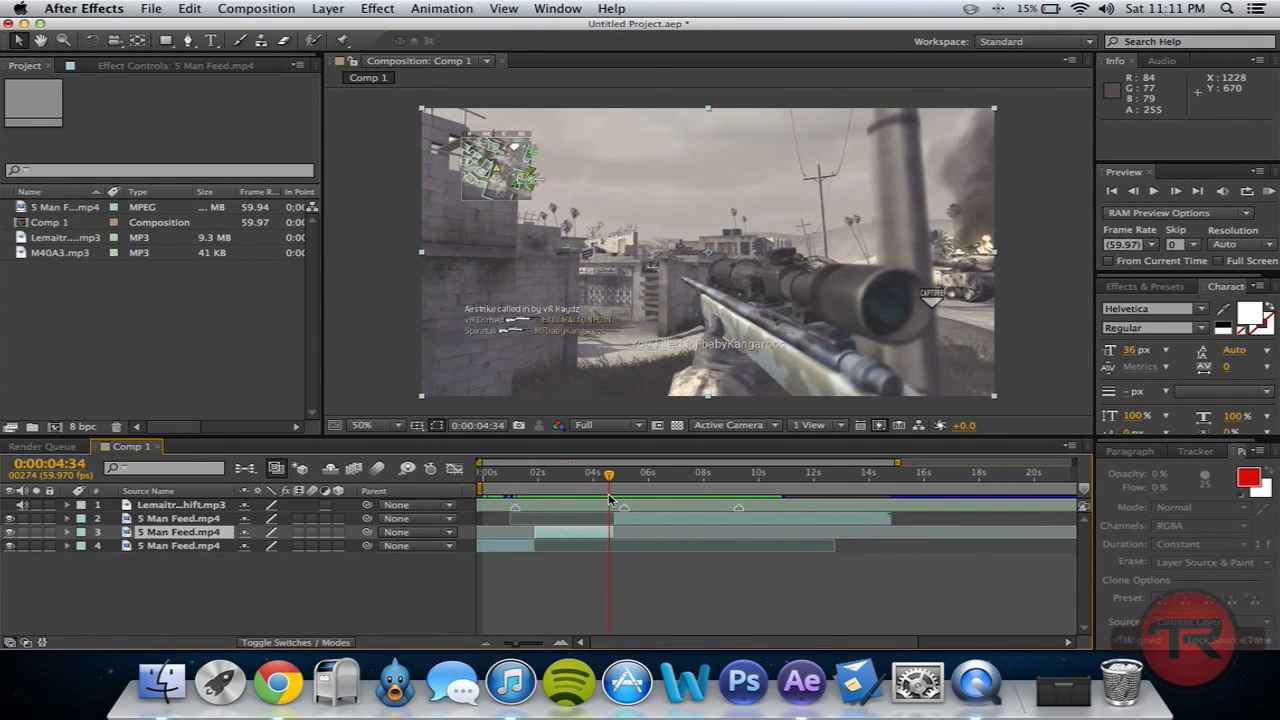
left_click(312, 532)
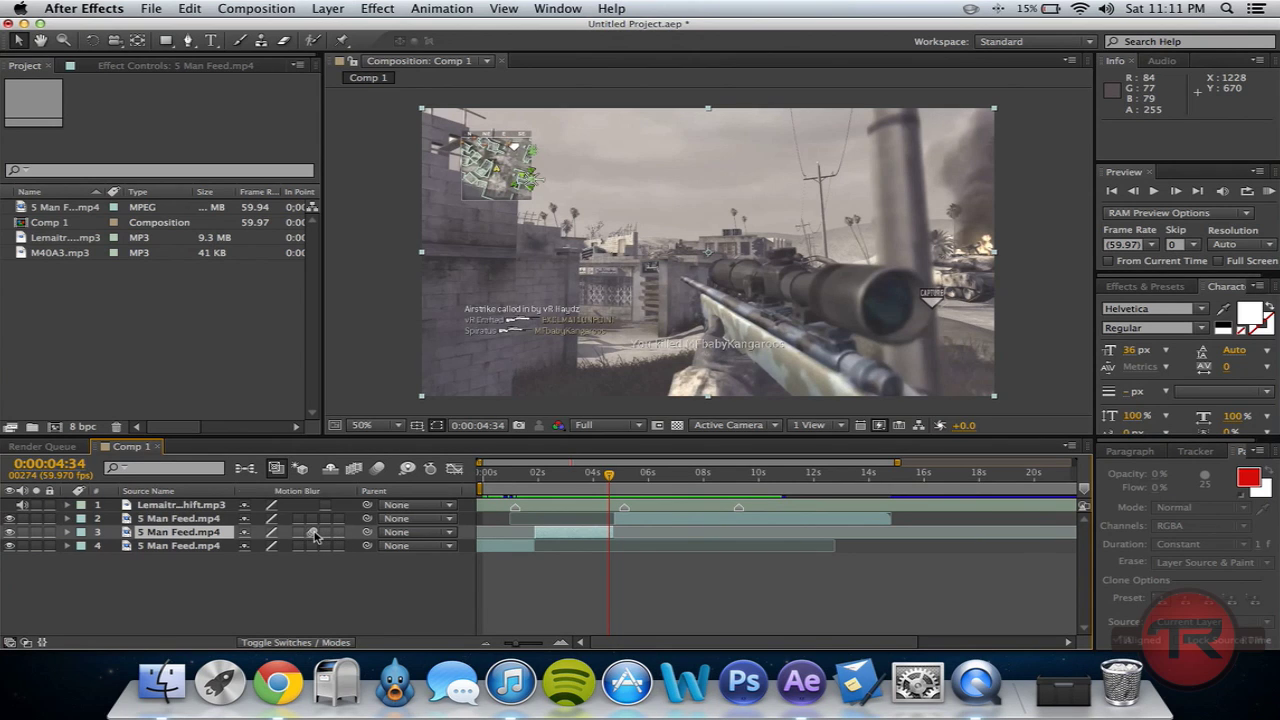
left_click(353, 469)
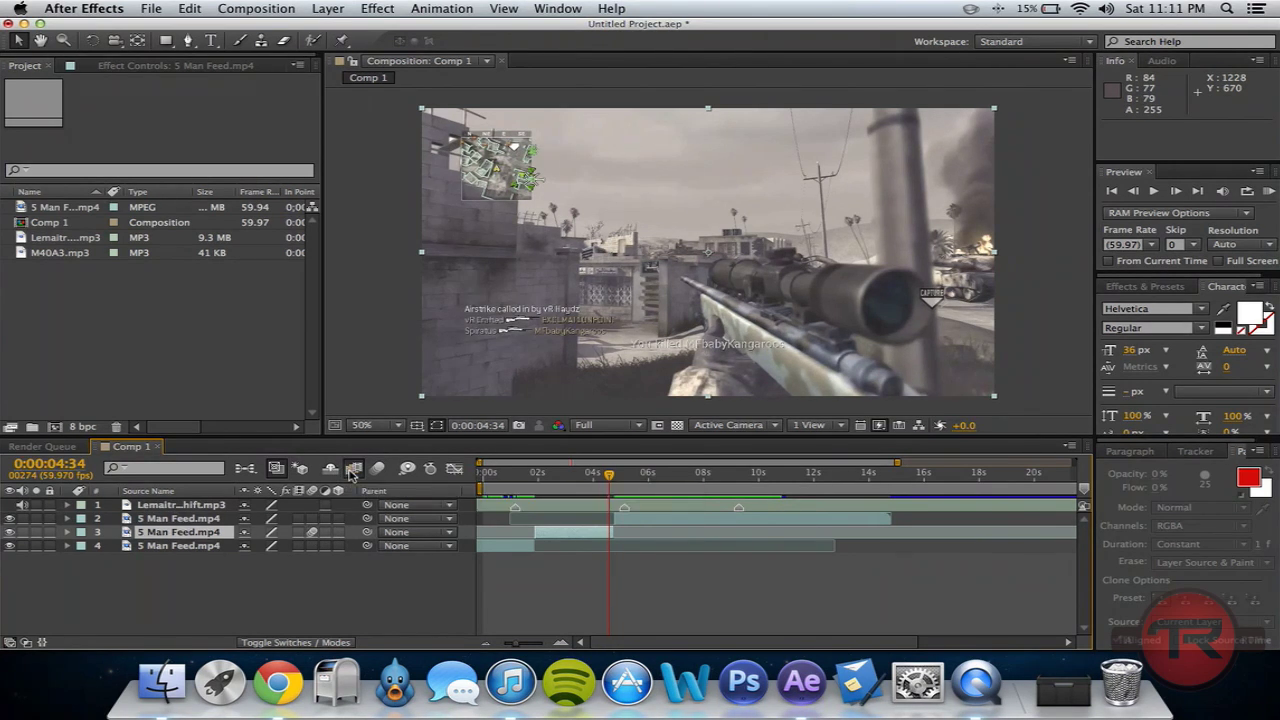
left_click(308, 538)
left_click(299, 534)
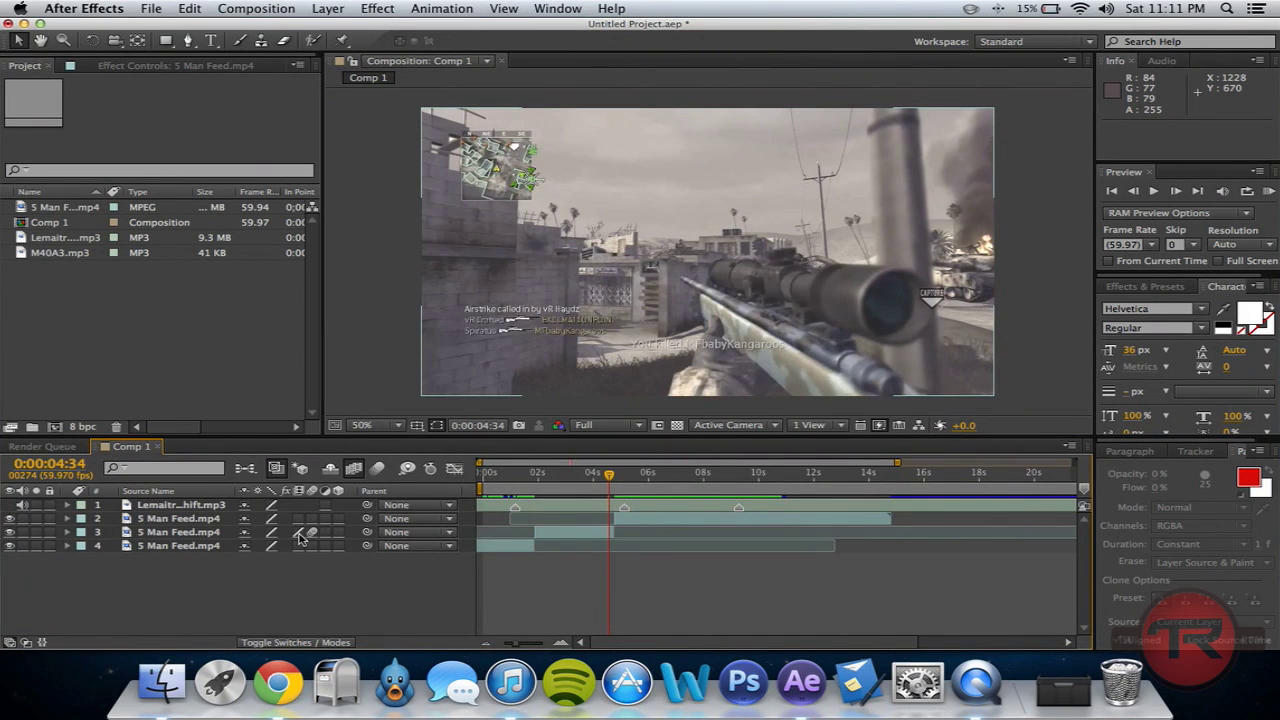
left_click(299, 534)
left_click(314, 533)
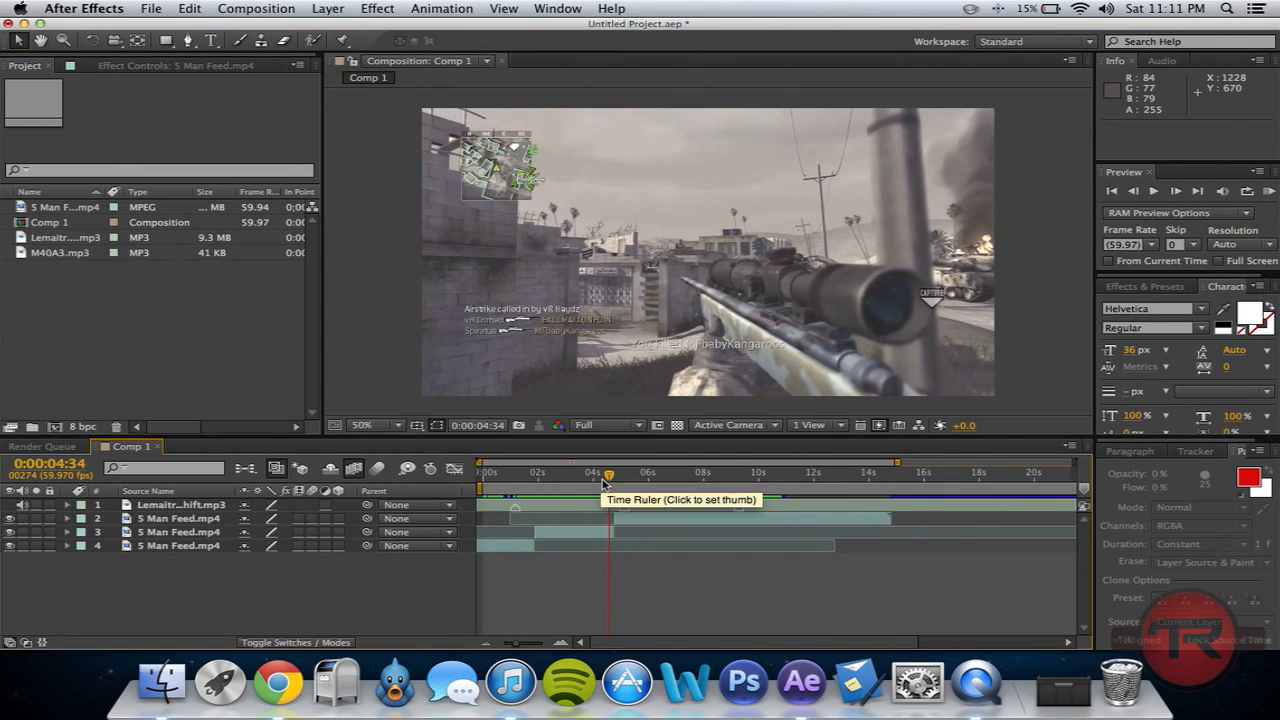
- Split the last 5 Man Feed.mp4 segment at 0:00:05:54
left_click_drag(606, 483, 644, 493)
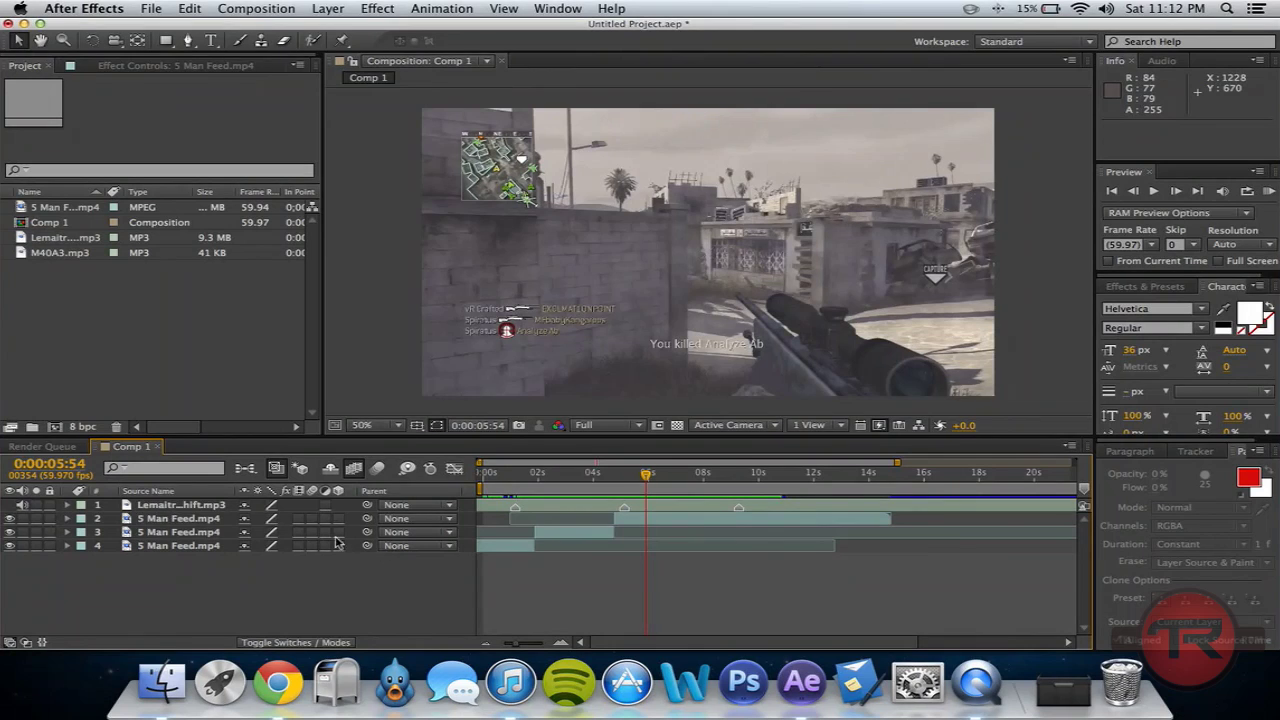
left_click(212, 520)
key("super+shift+d")
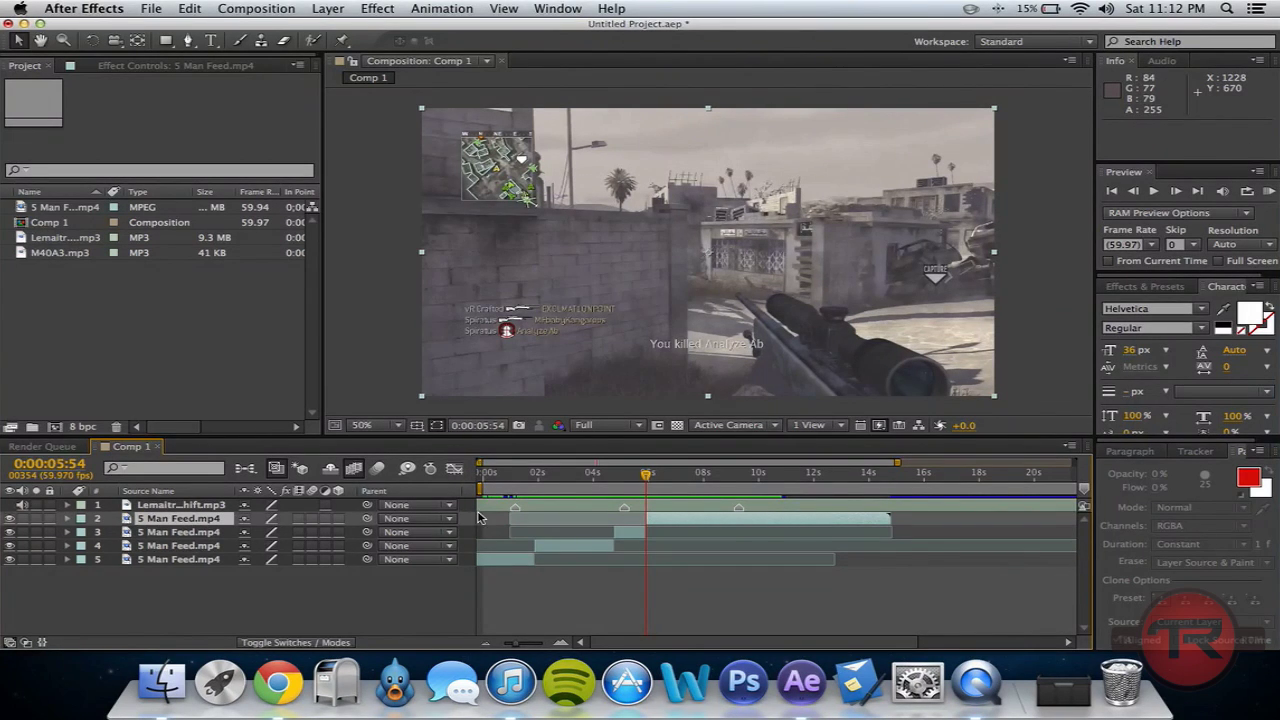
- Split the remaining clip at 0:00:07:04 and move its last part to start at 0:00:08:43, near the third beat marker
mouse_move(684, 492)
left_mouse_down()
mouse_move(701, 490)
mouse_move(678, 494)
left_mouse_up()
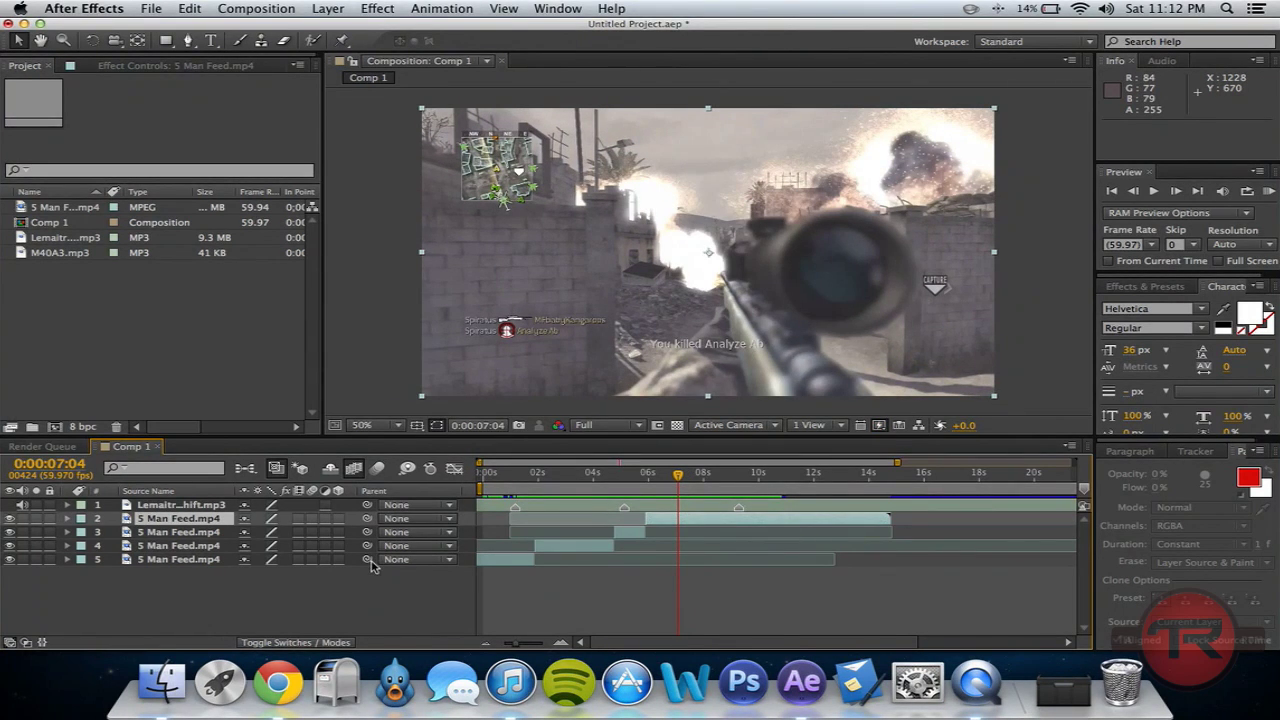
key("super+shift+d")
left_click_drag(686, 480, 741, 521)
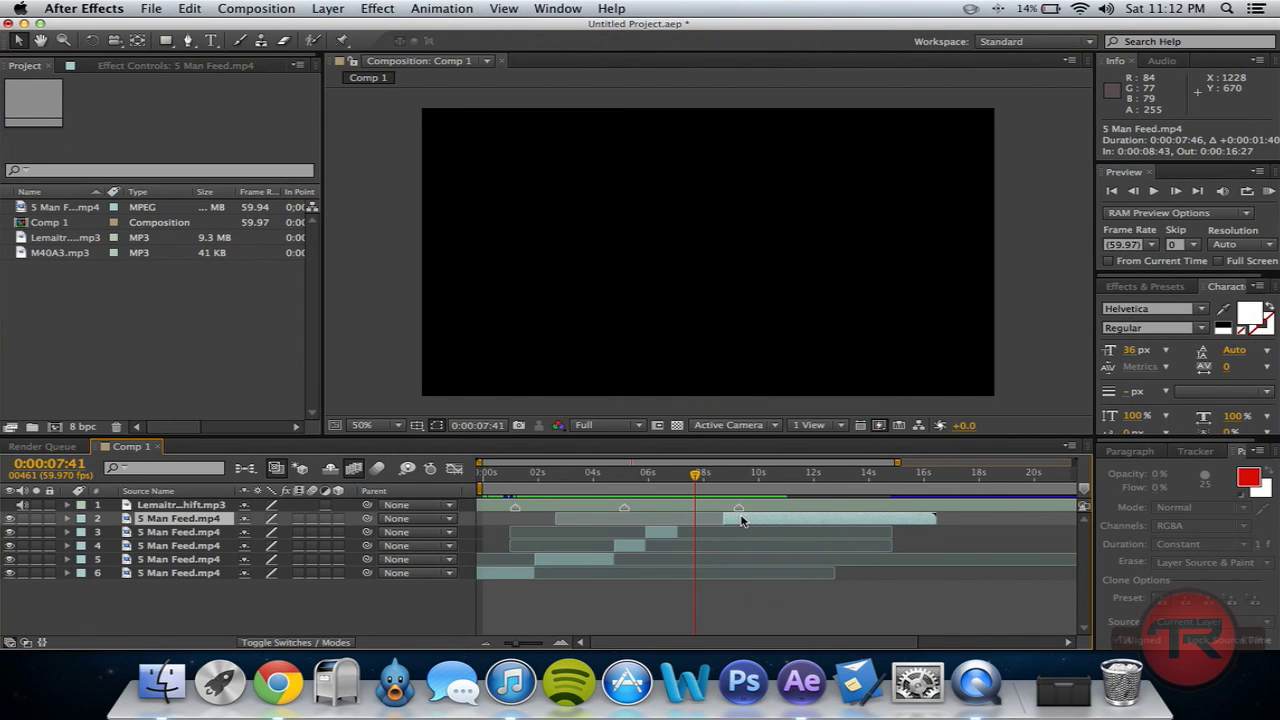
- Examine the start of the new middle segment at 0:00:05:54 and the start of the last segment at 0:00:08:43
left_click_drag(655, 486, 645, 474)
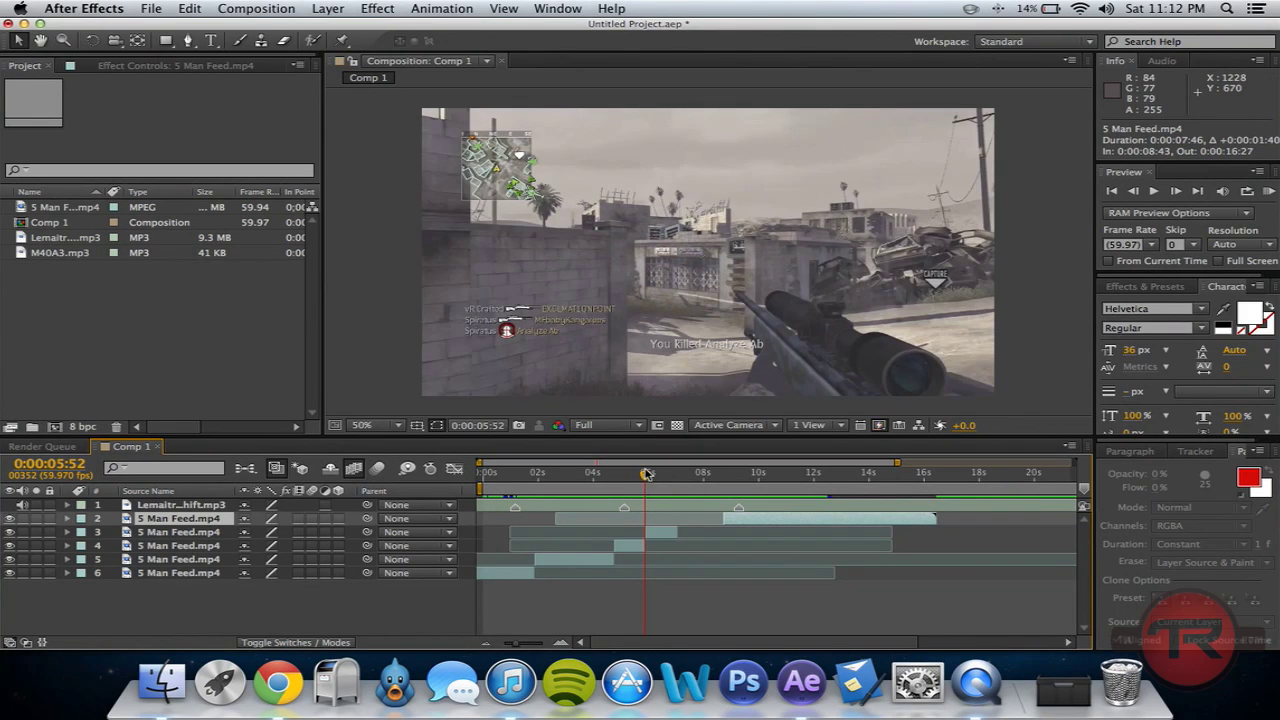
left_click(547, 646)
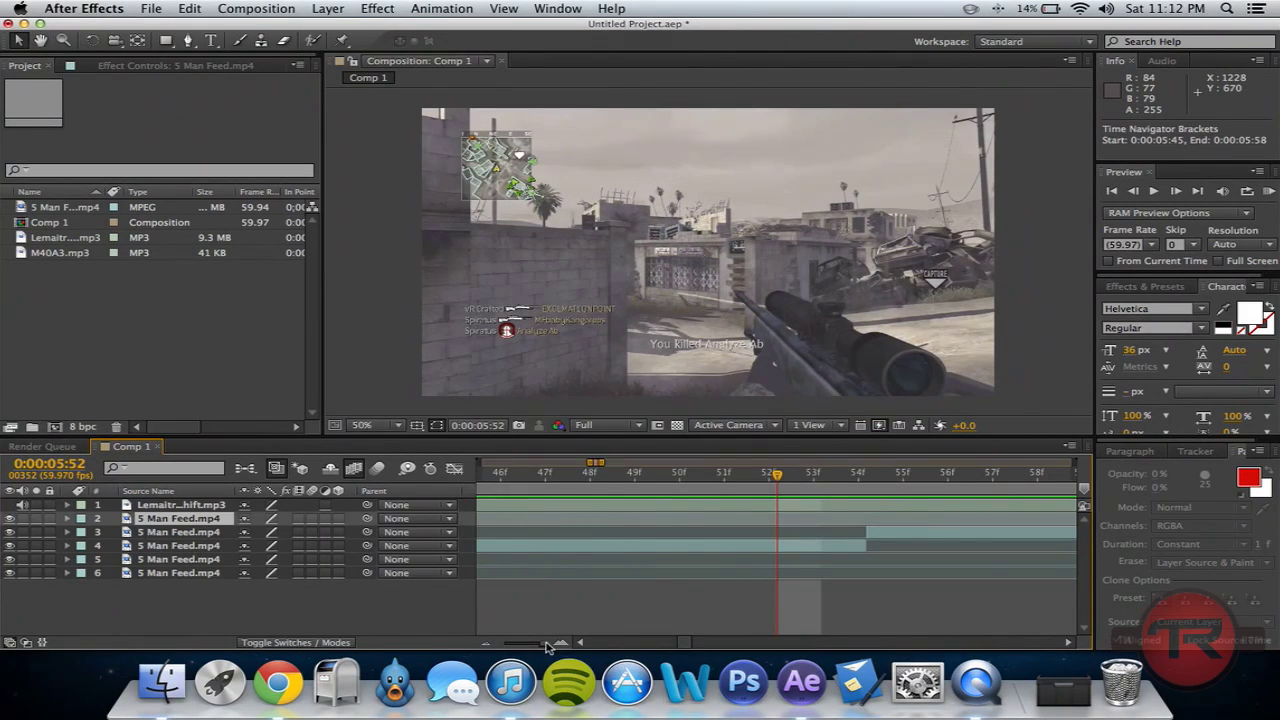
left_click(845, 484)
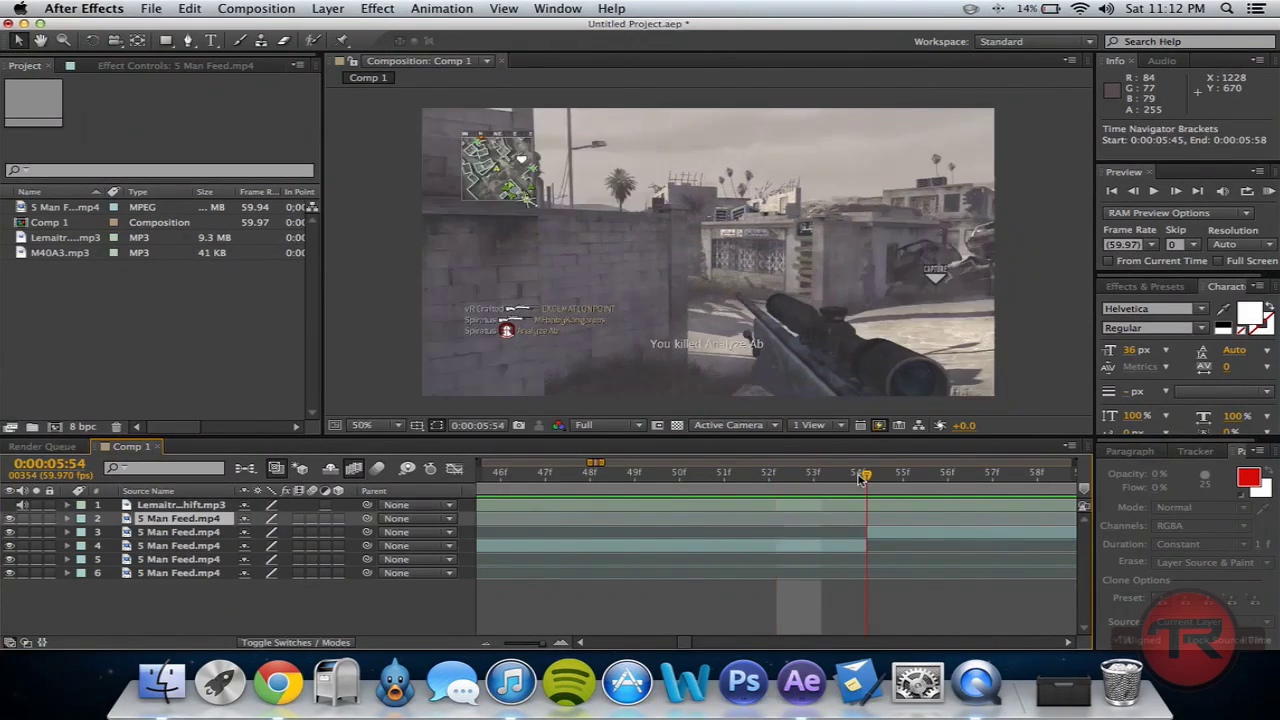
left_click(1066, 645)
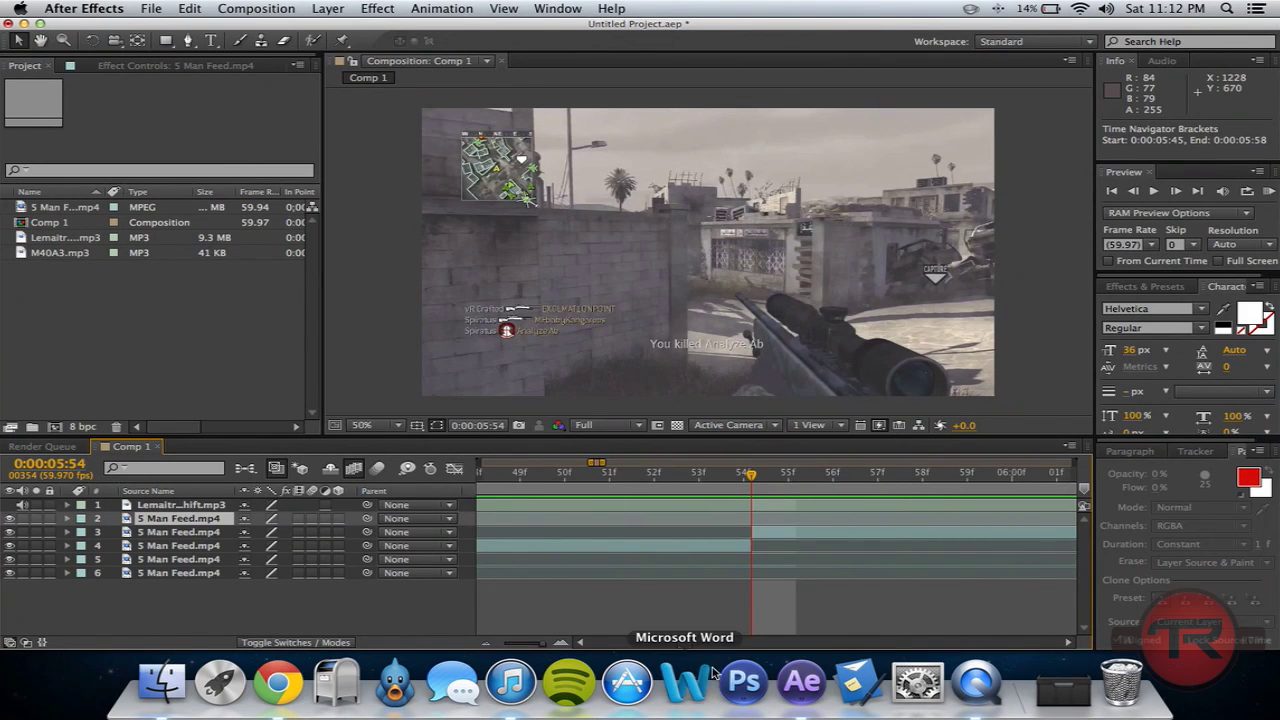
left_click(1066, 645)
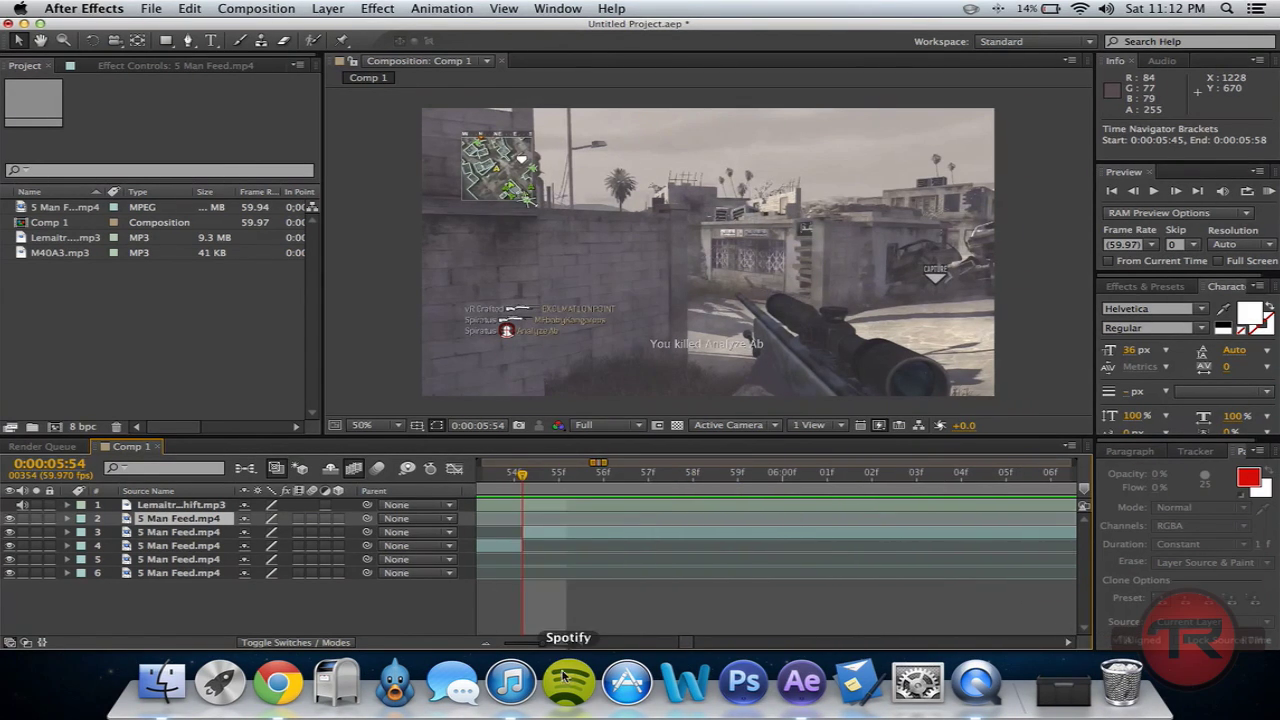
left_click(527, 645)
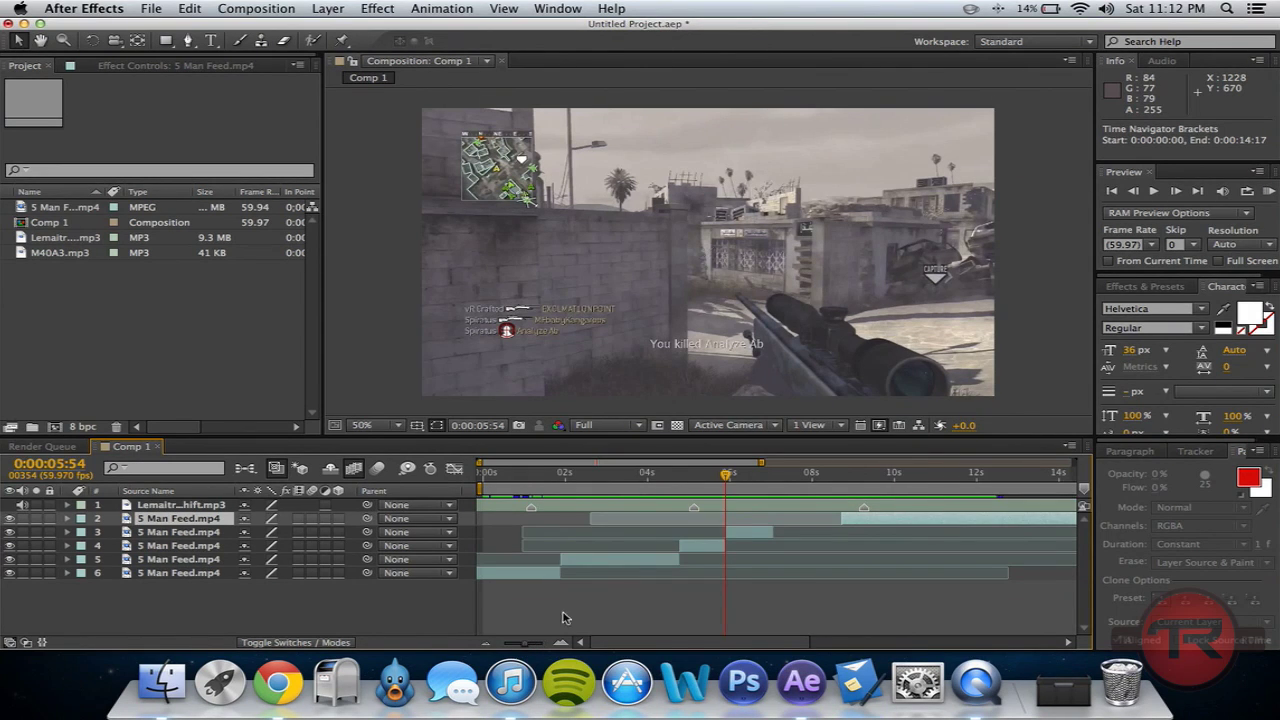
left_click(841, 478)
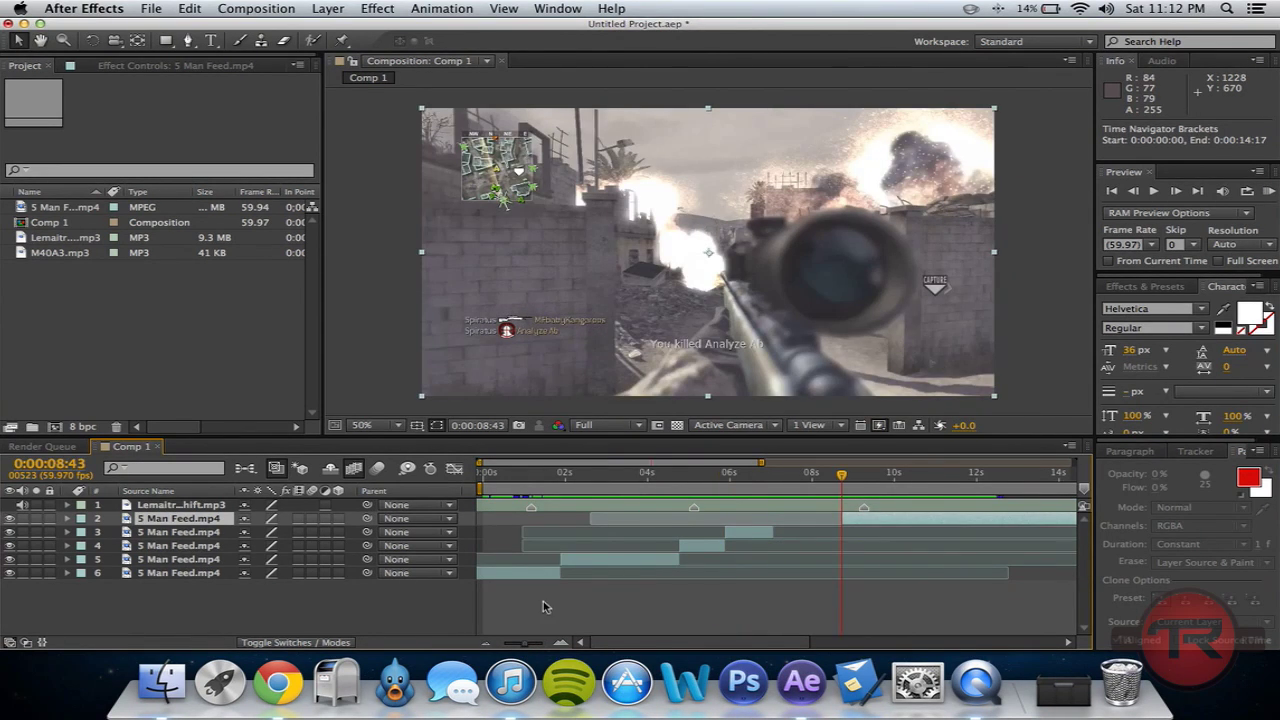
- Time-stretch the middle 5 Man Feed.mp4 segment that starts at 0:00:05:54 to a new duration of 0:00:03:51, holding its in-point
left_click(561, 643)
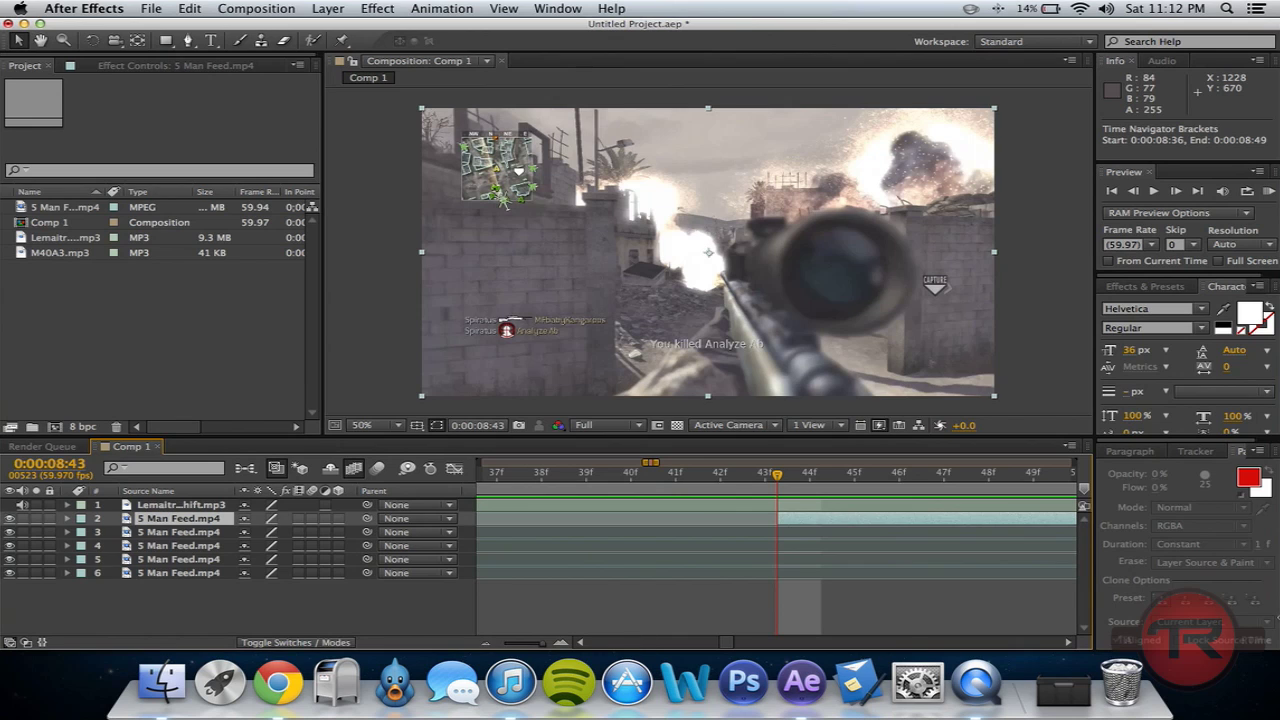
left_click(1069, 642)
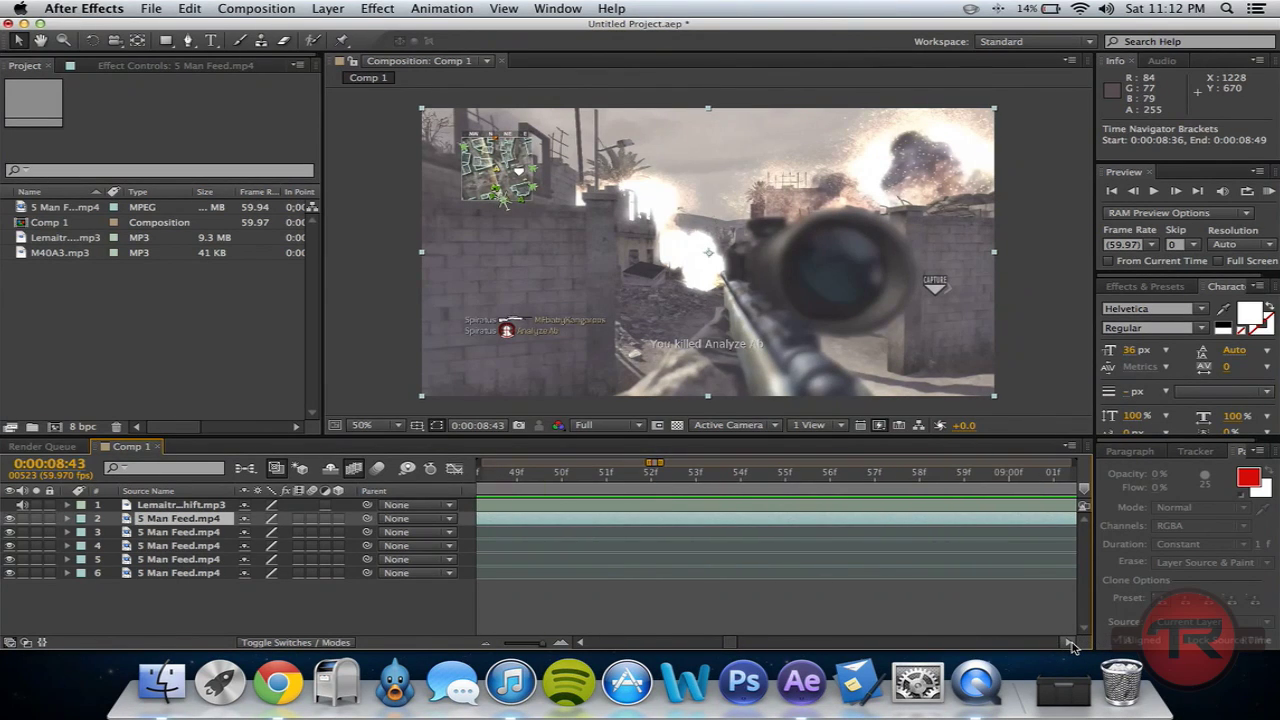
left_click(576, 643)
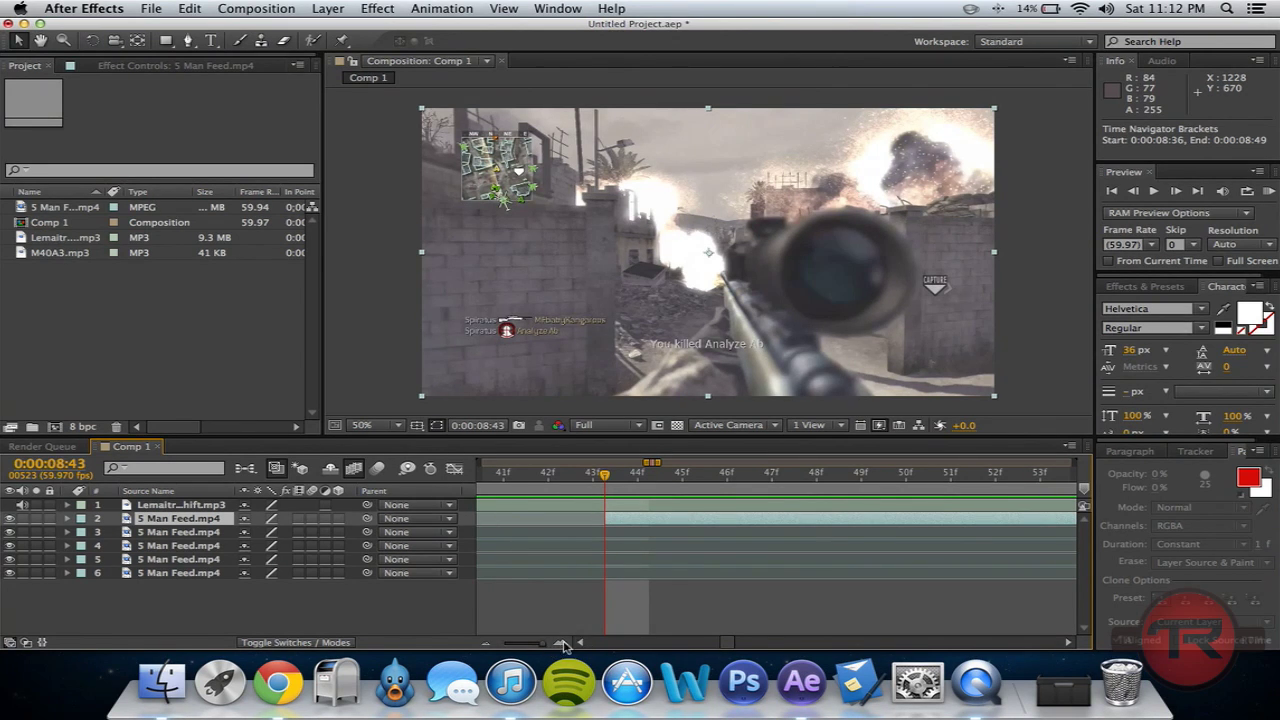
left_click_drag(553, 645, 535, 646)
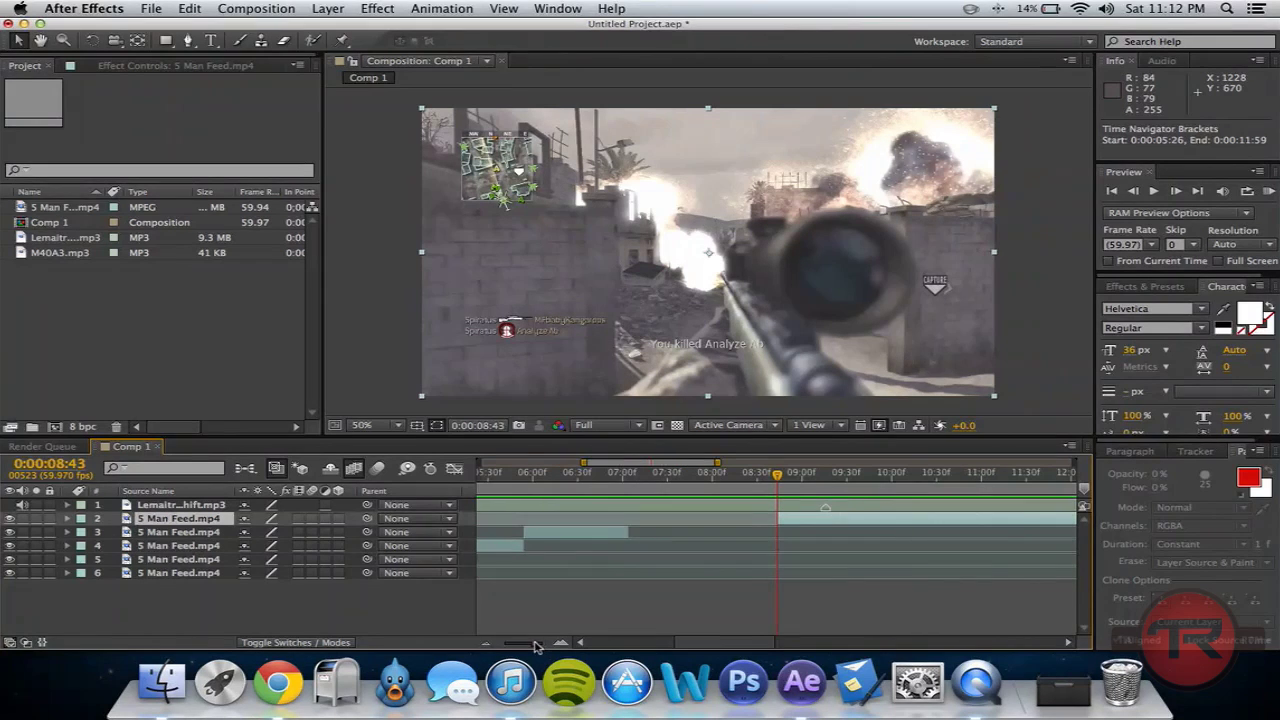
left_click(546, 538)
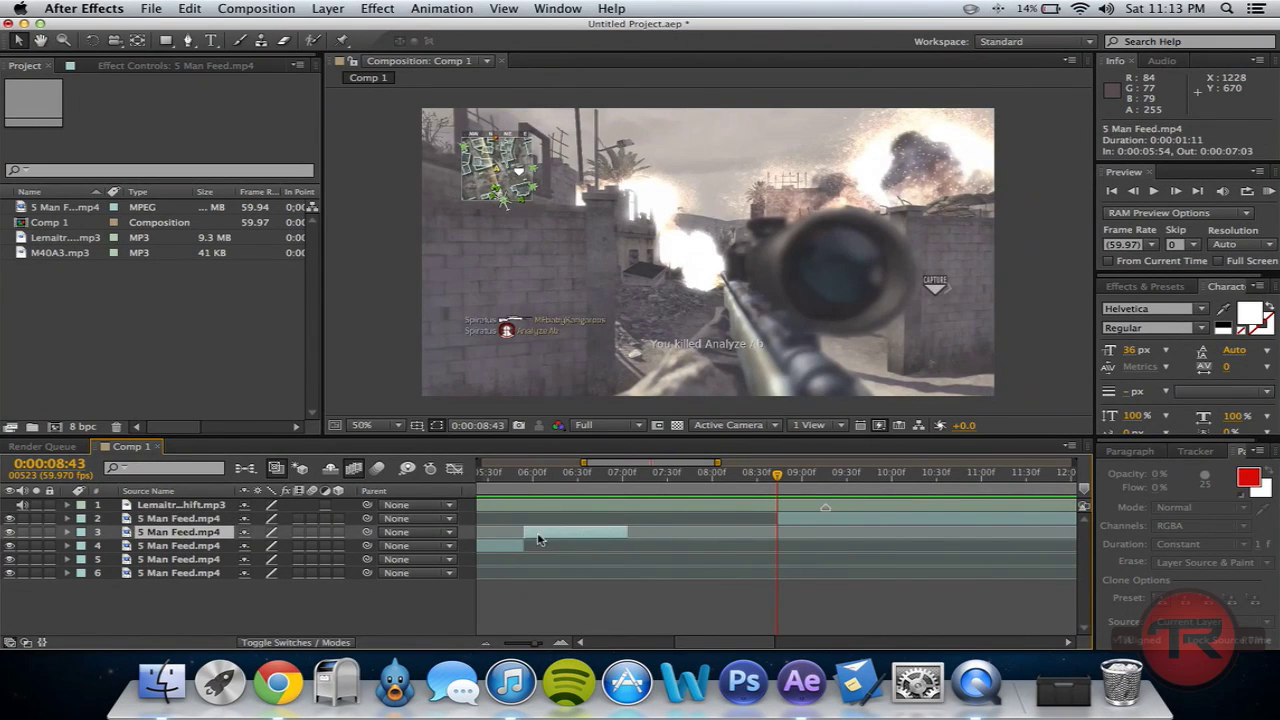
left_click(326, 9)
mouse_move(500, 184)
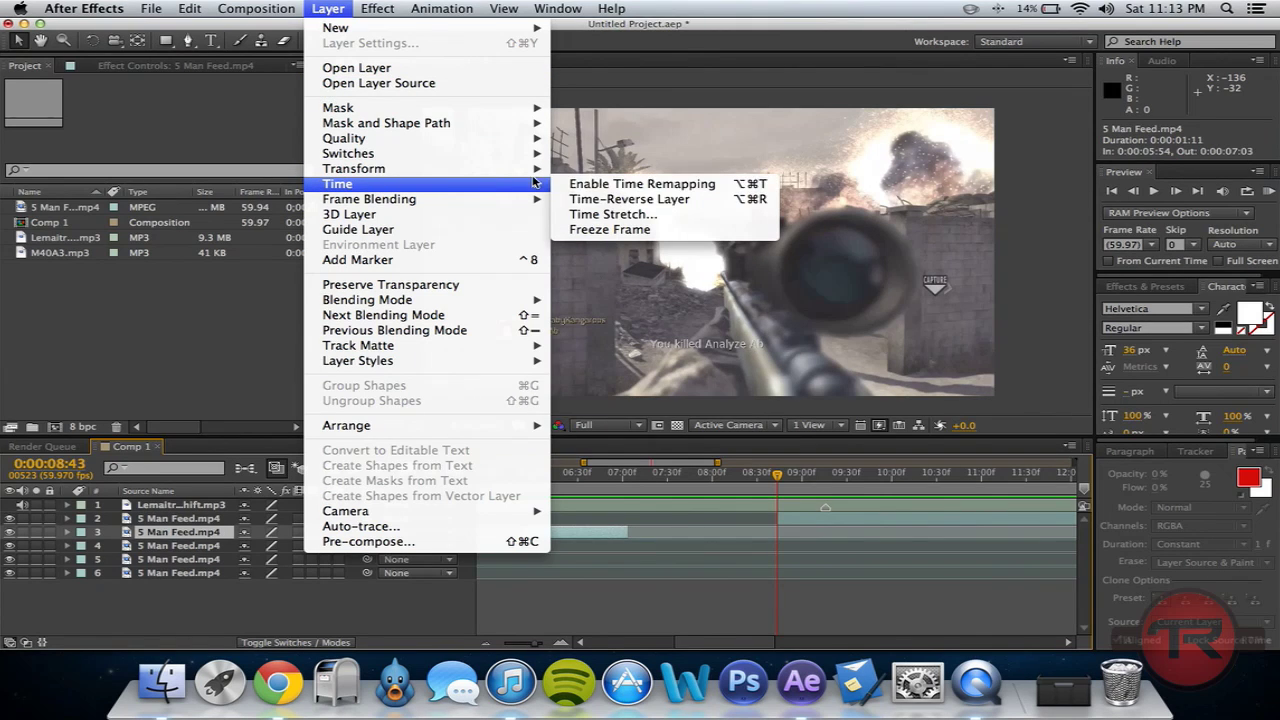
left_click(613, 213)
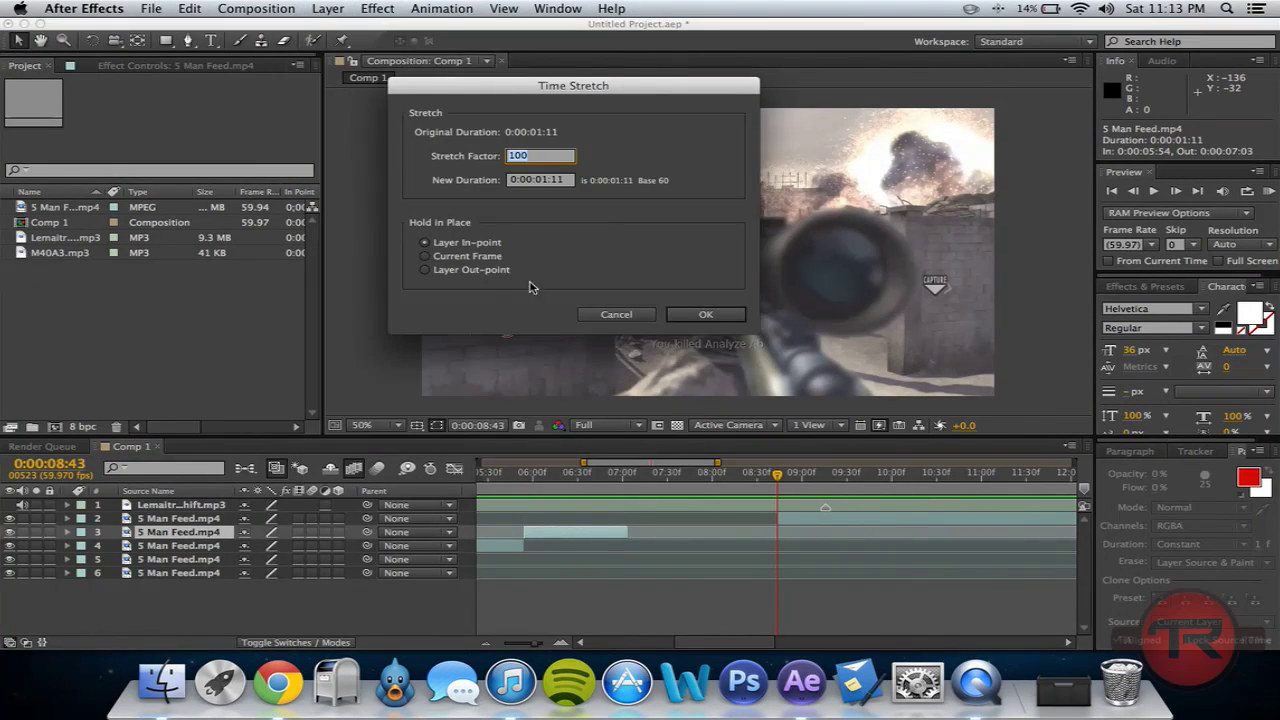
left_click(546, 181)
key("BackSpace")
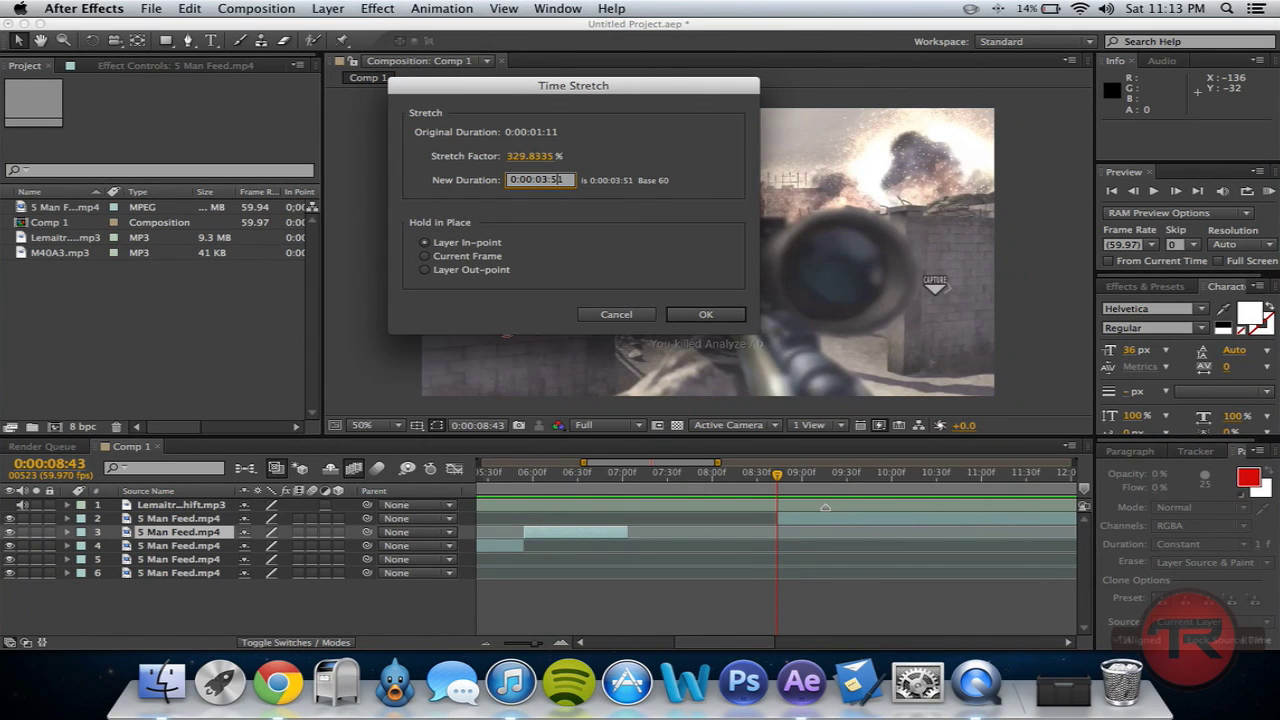
key("Return")
- Set the middle segment's time-stretch duration to 0:00:02:51
left_click(332, 8)
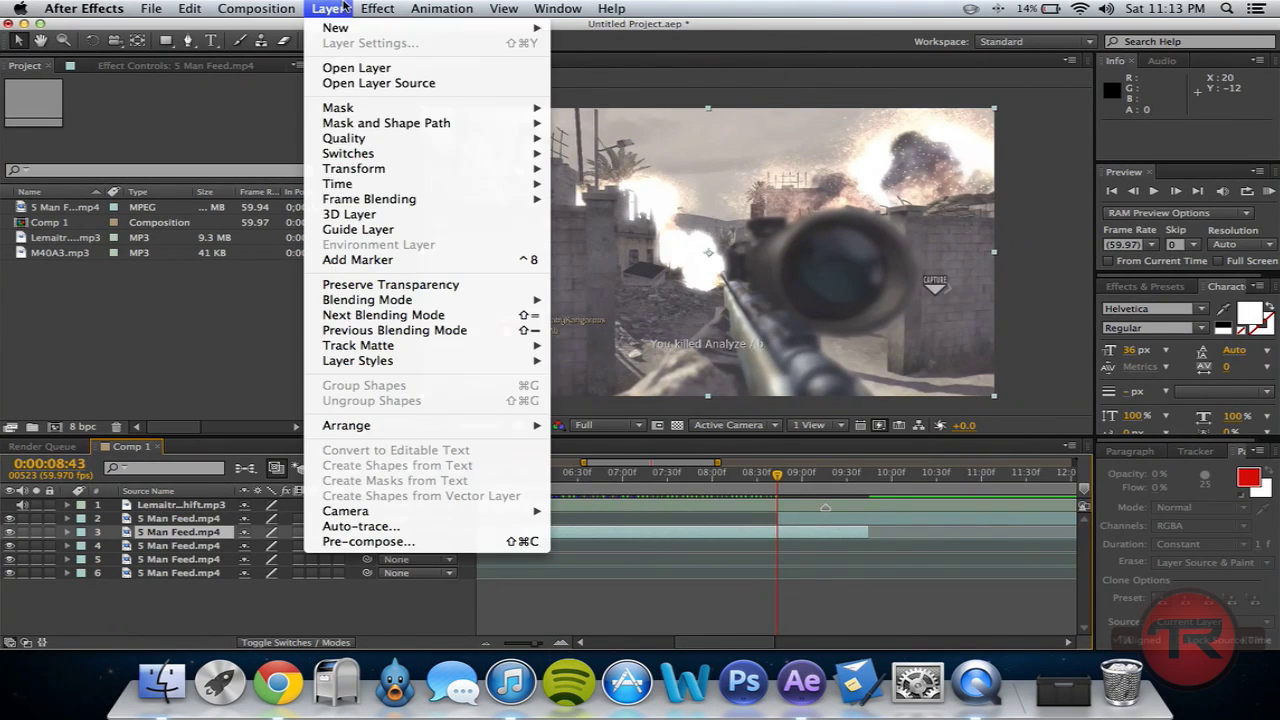
mouse_move(440, 186)
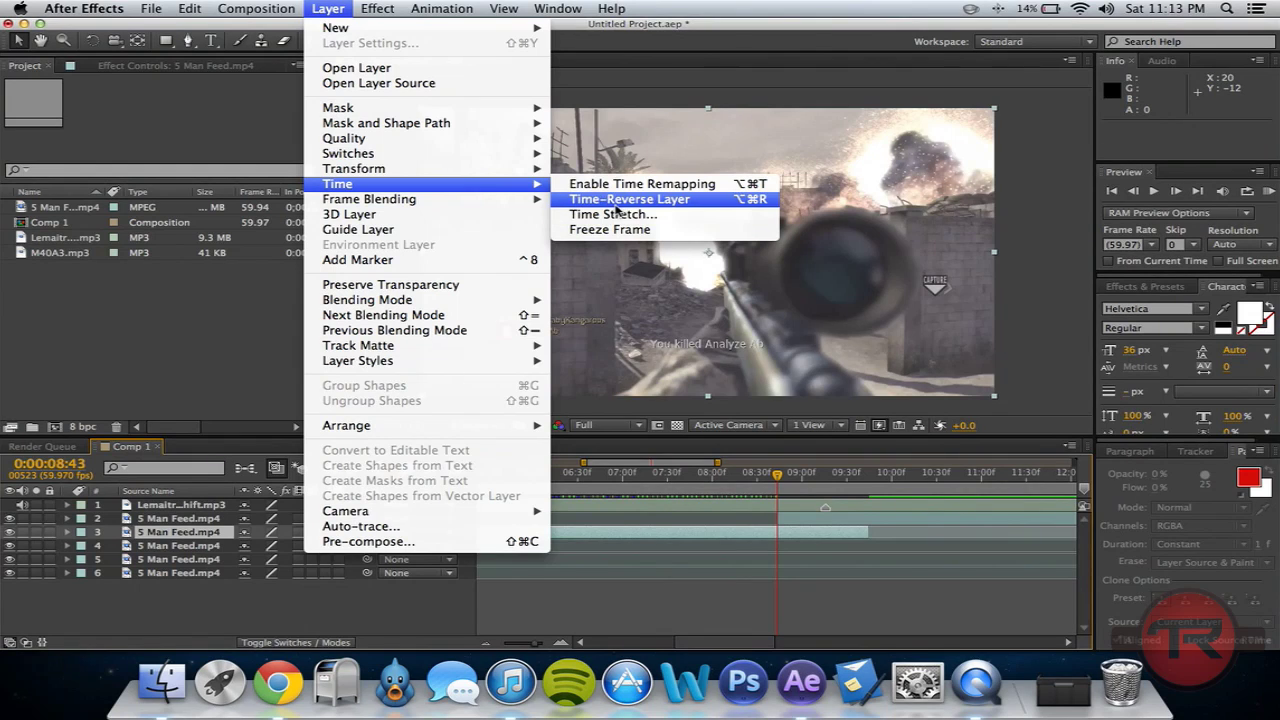
left_click(612, 214)
left_click(553, 180)
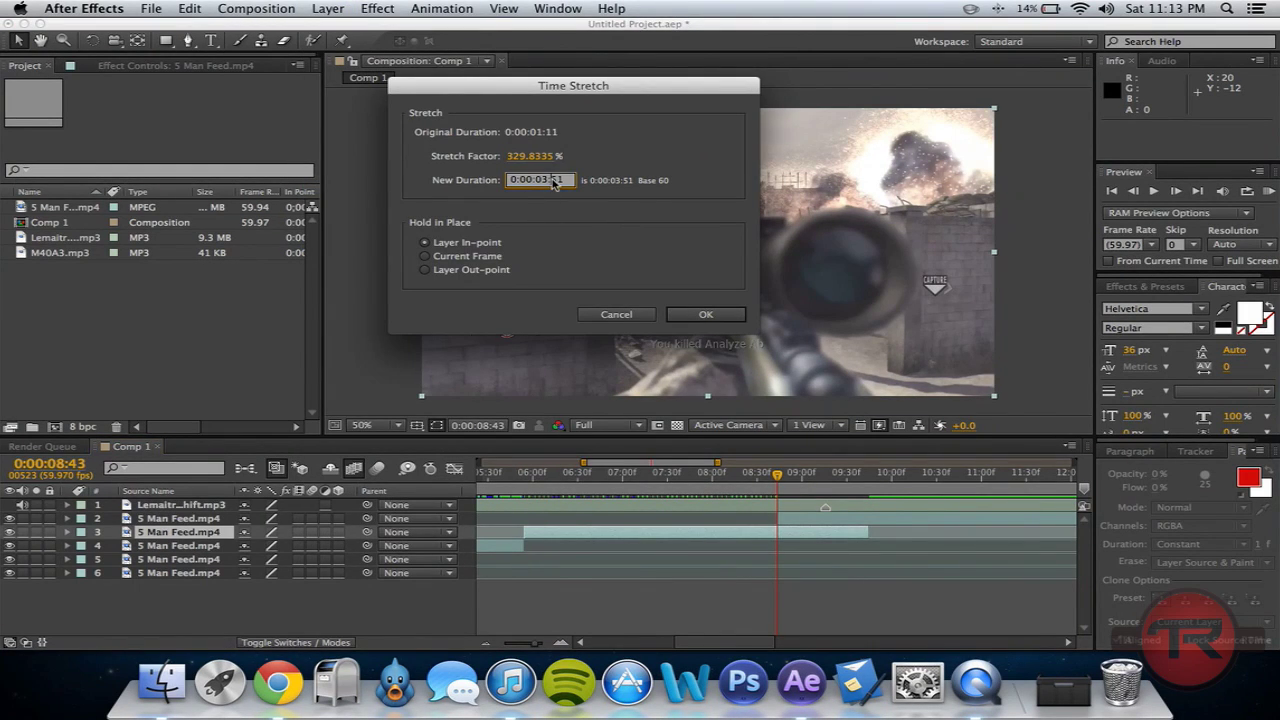
key("BackSpace")
type("2")
key("Return")
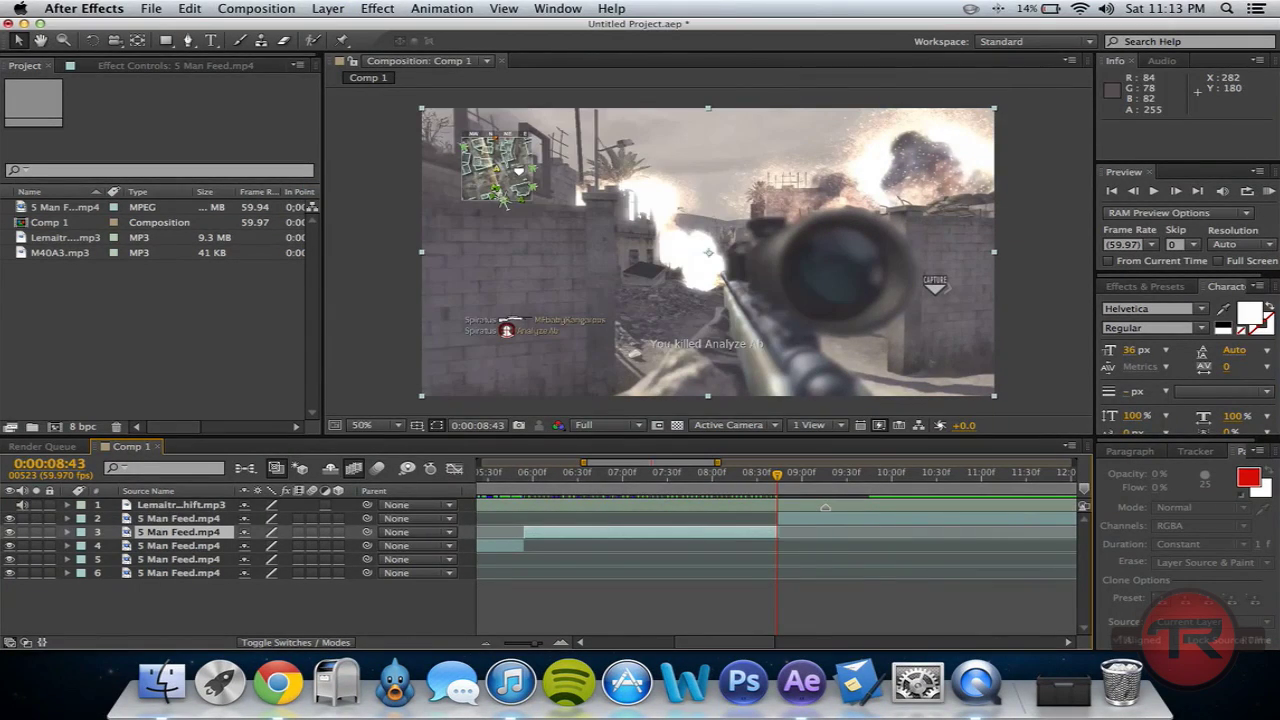
- Shorten the middle segment's time-stretch duration by a couple of frames so it ends right where the last segment starts, at 0:00:08:43
left_click(555, 643)
left_click_drag(539, 645, 552, 645)
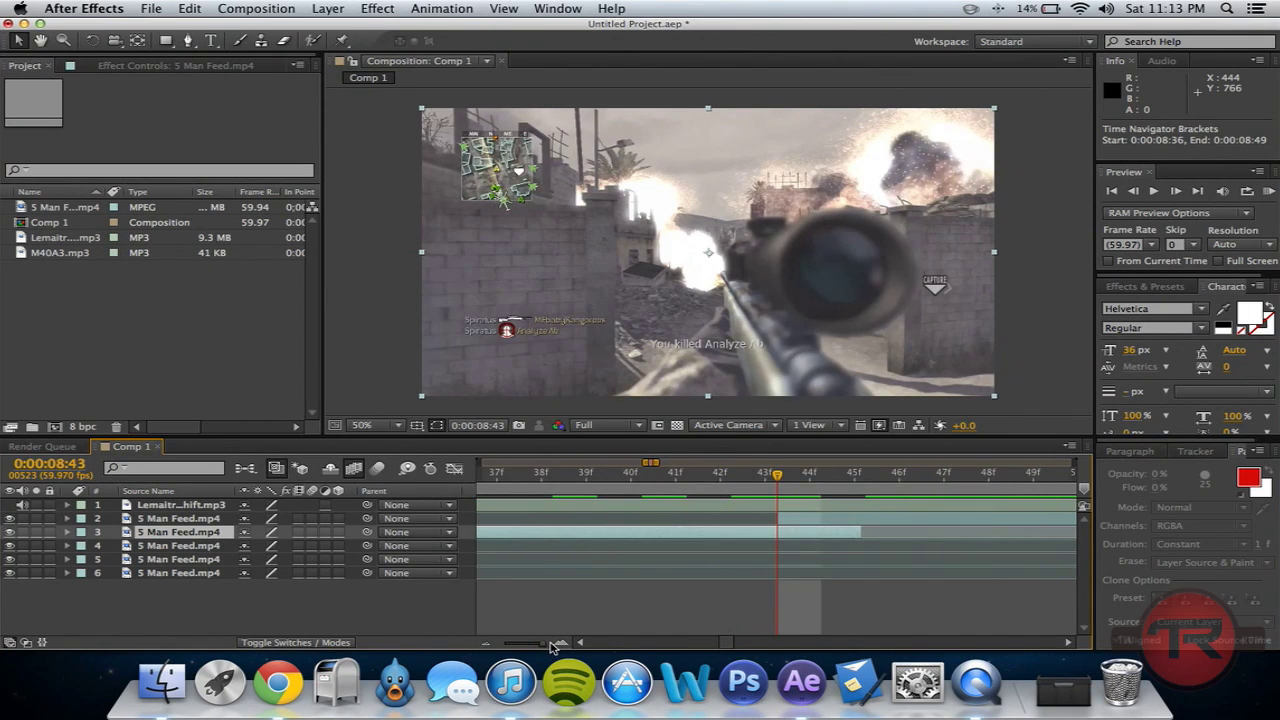
left_click(252, 8)
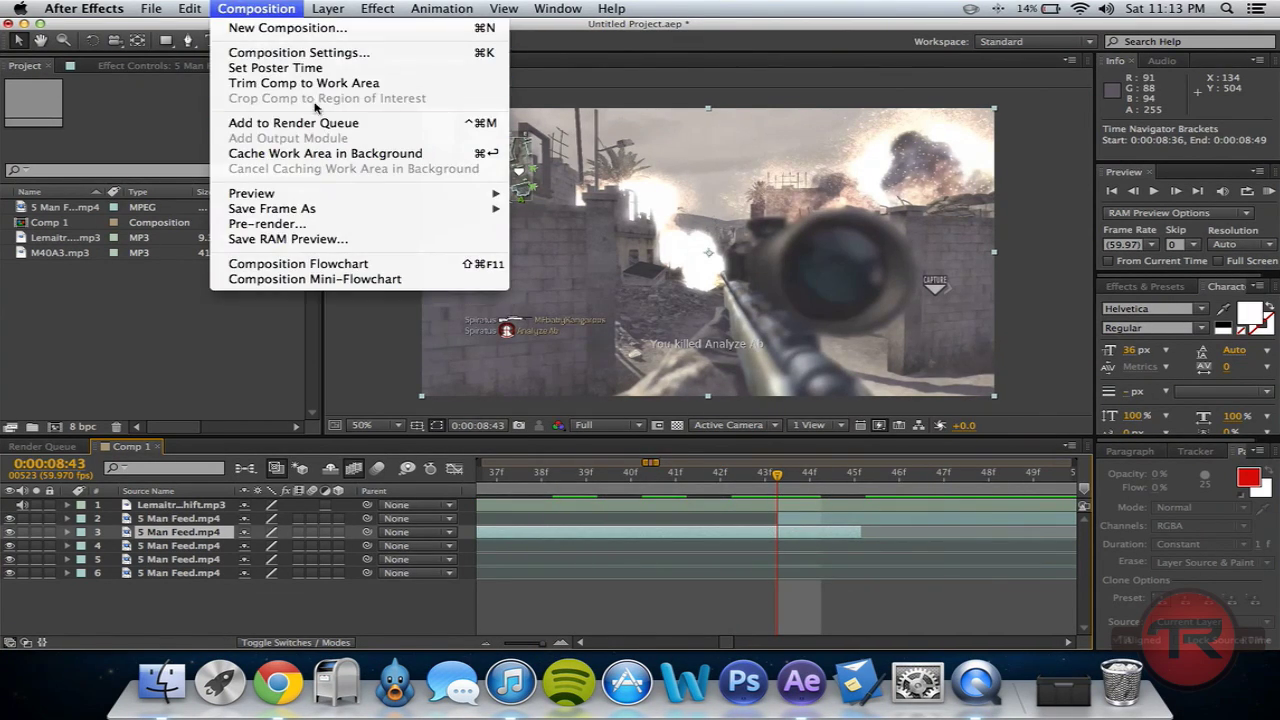
mouse_move(328, 8)
mouse_move(520, 185)
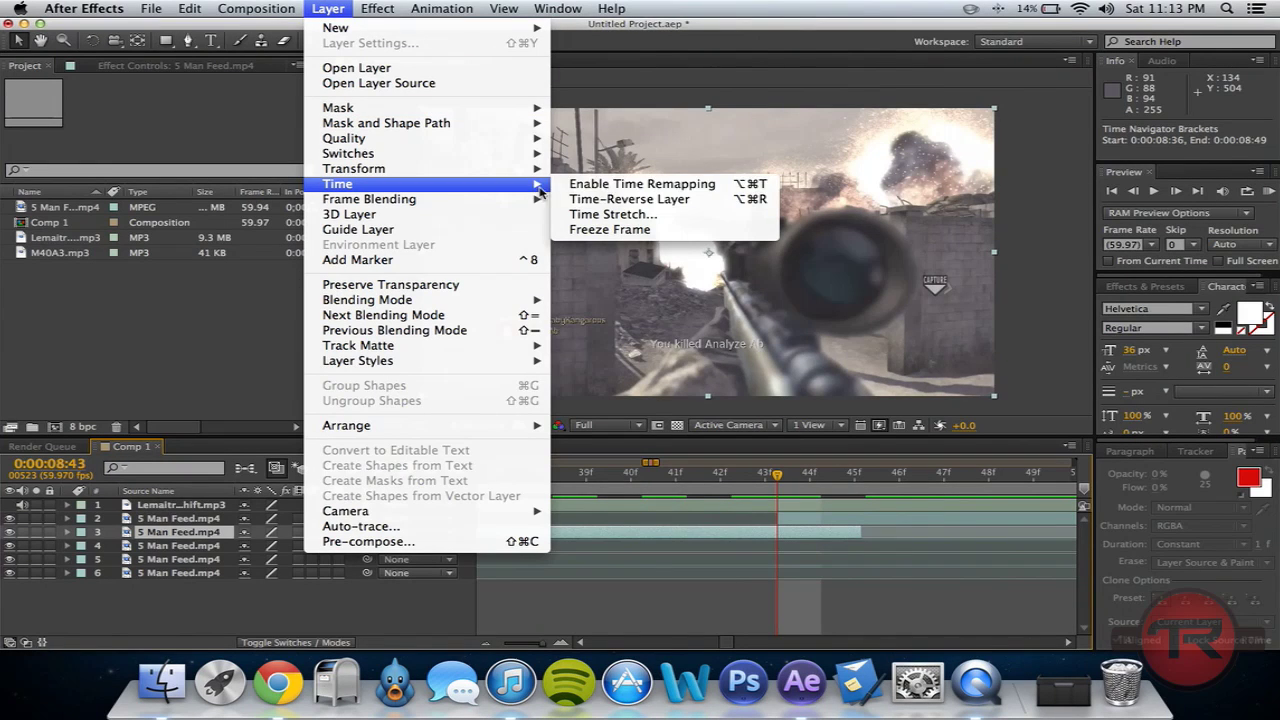
left_click(595, 214)
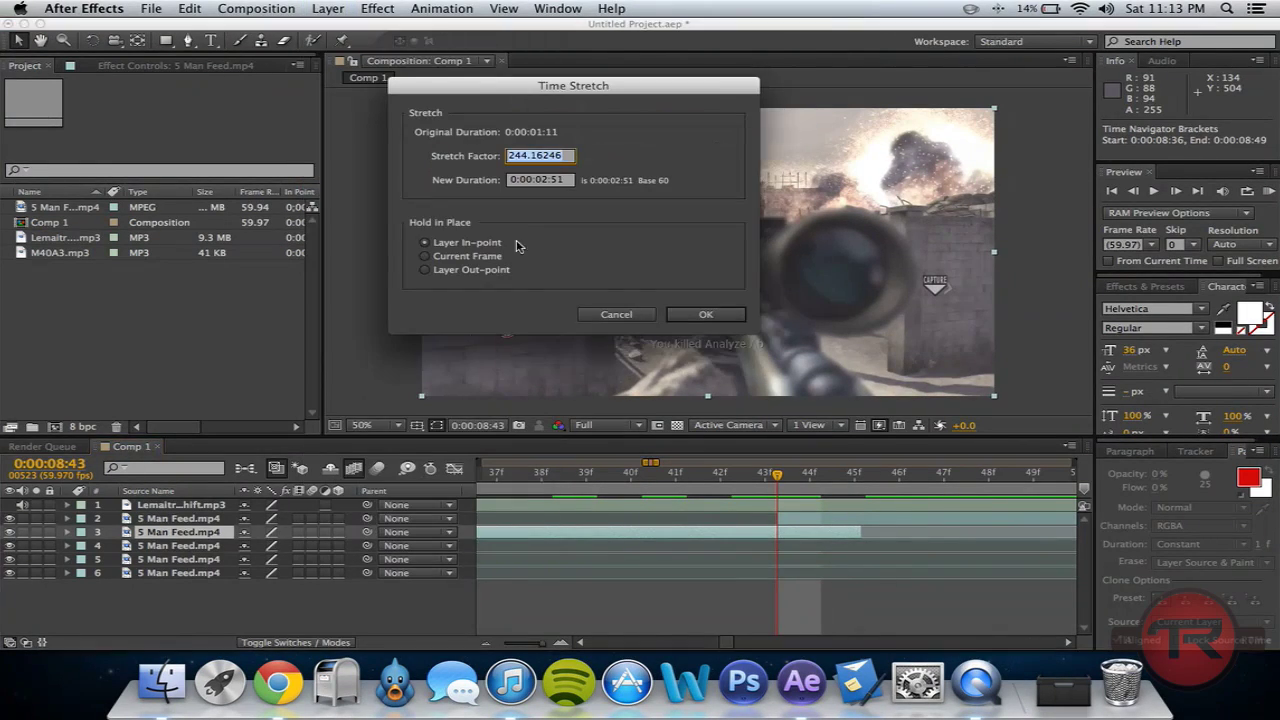
left_click(558, 183)
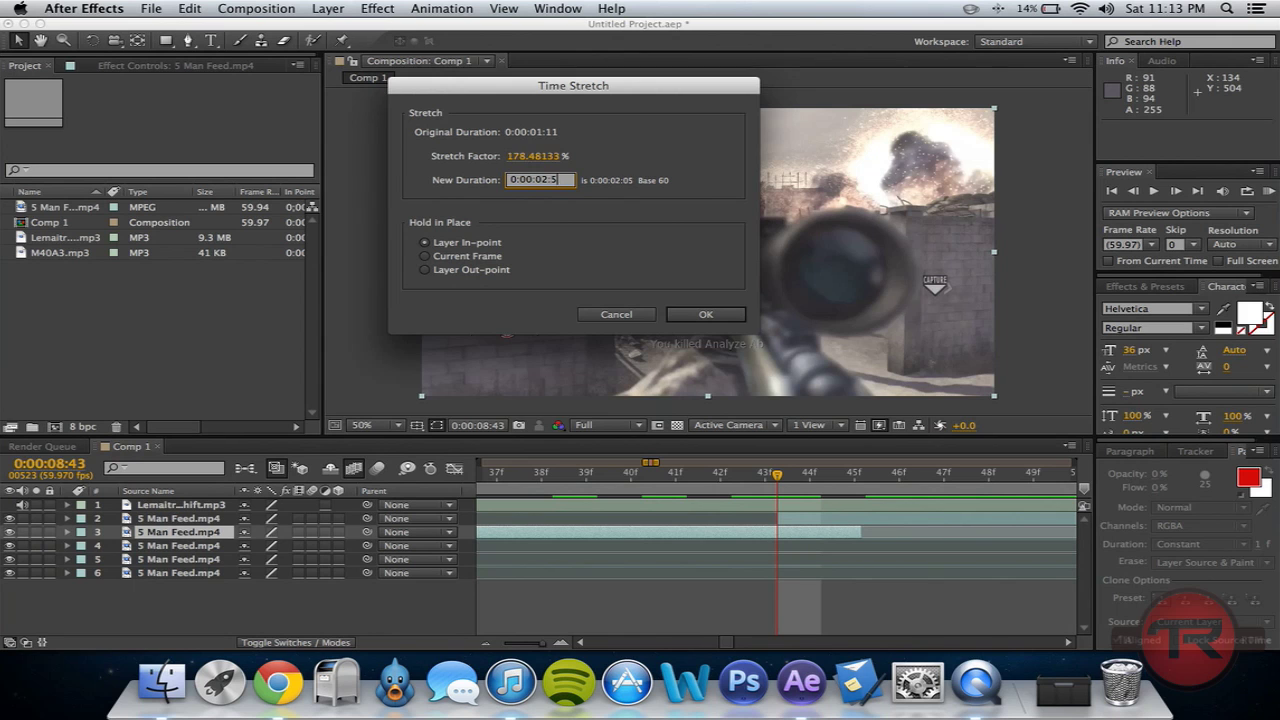
key("Return")
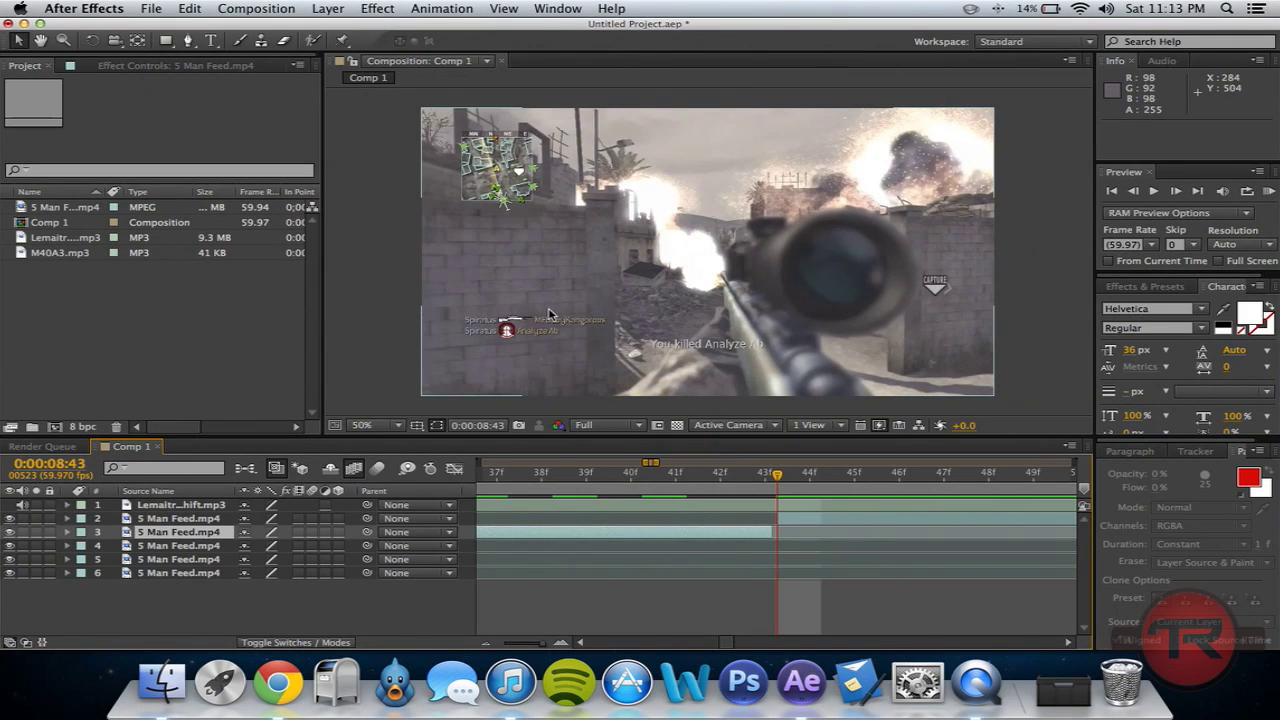
- Play a RAM preview of the composition to check the stretched segments against the song's beat markers
left_click_drag(548, 642, 523, 642)
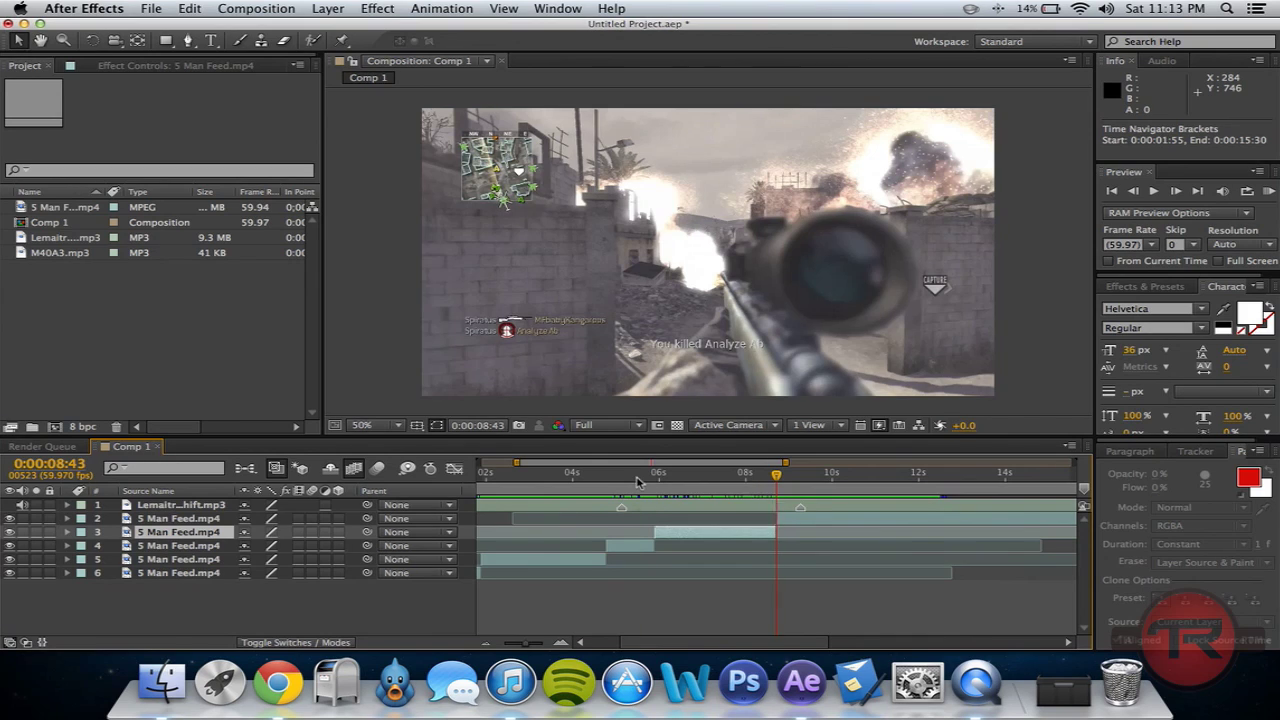
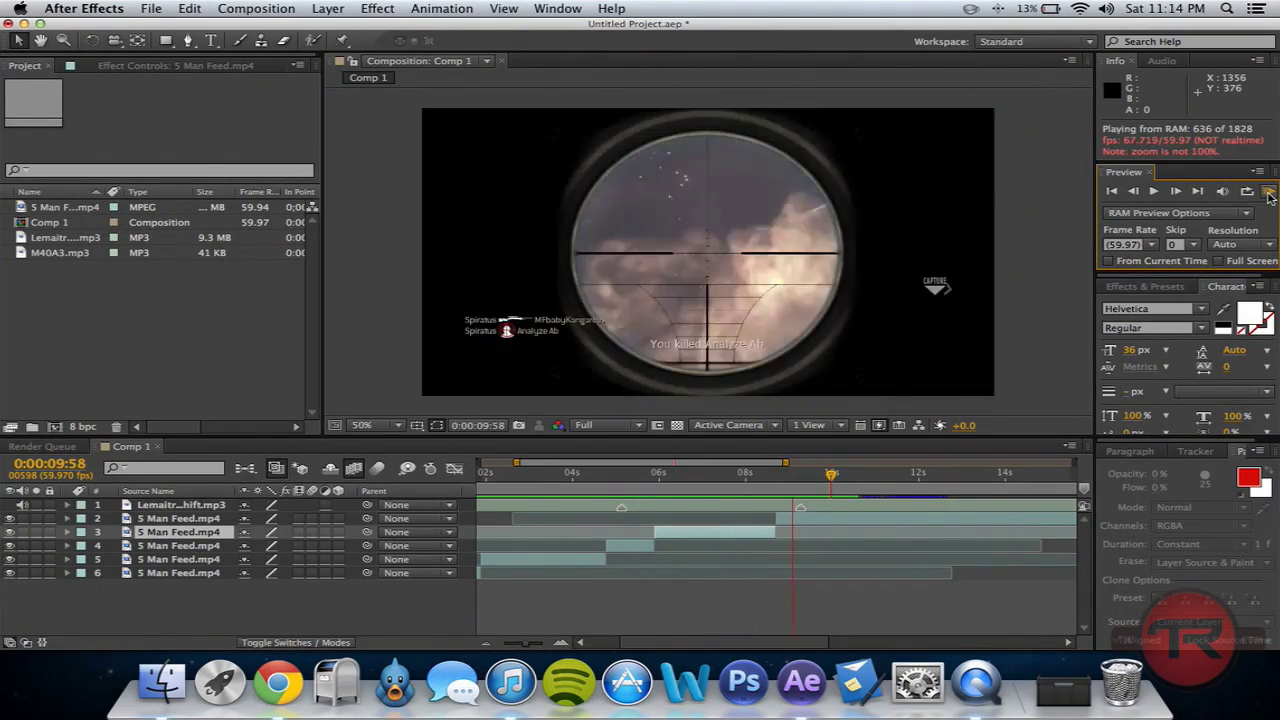
key("space")
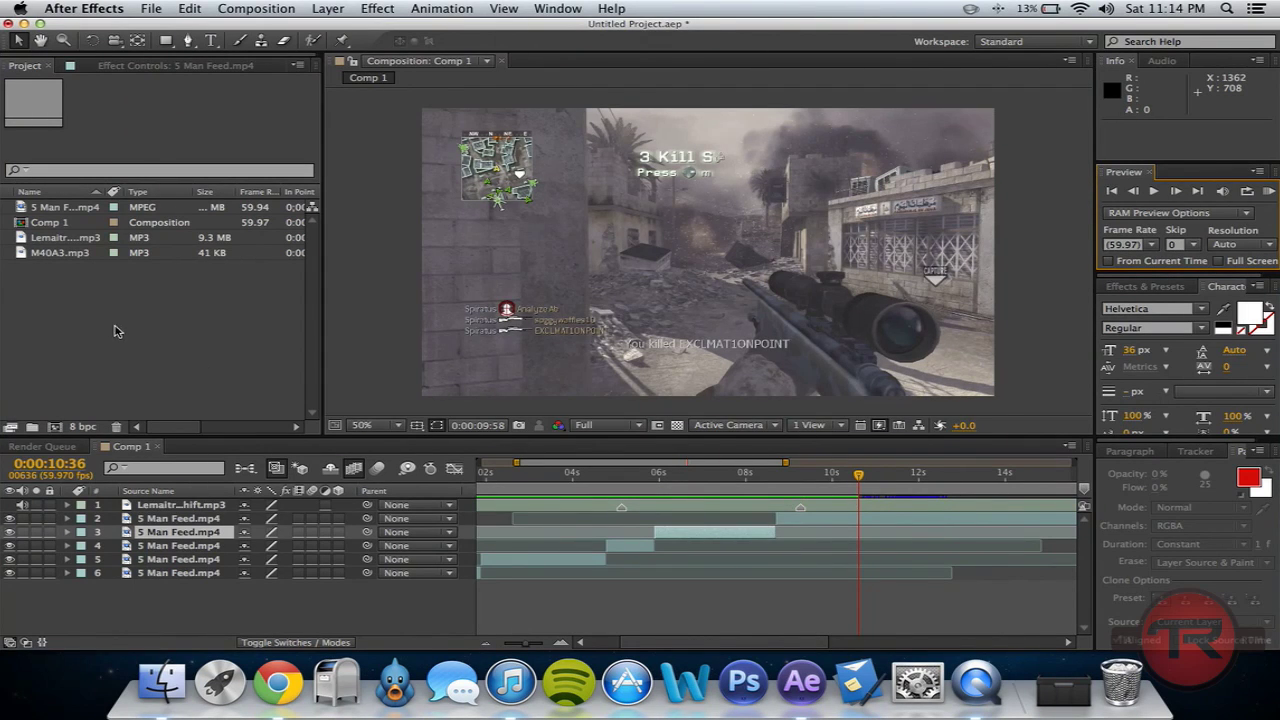
- Add M40A3.mp3 to the composition as the lowest layer and place it to start at 0:00:01:04, near the first beat marker
left_click_drag(57, 255, 622, 640)
scroll(600, 645, "left", 2)
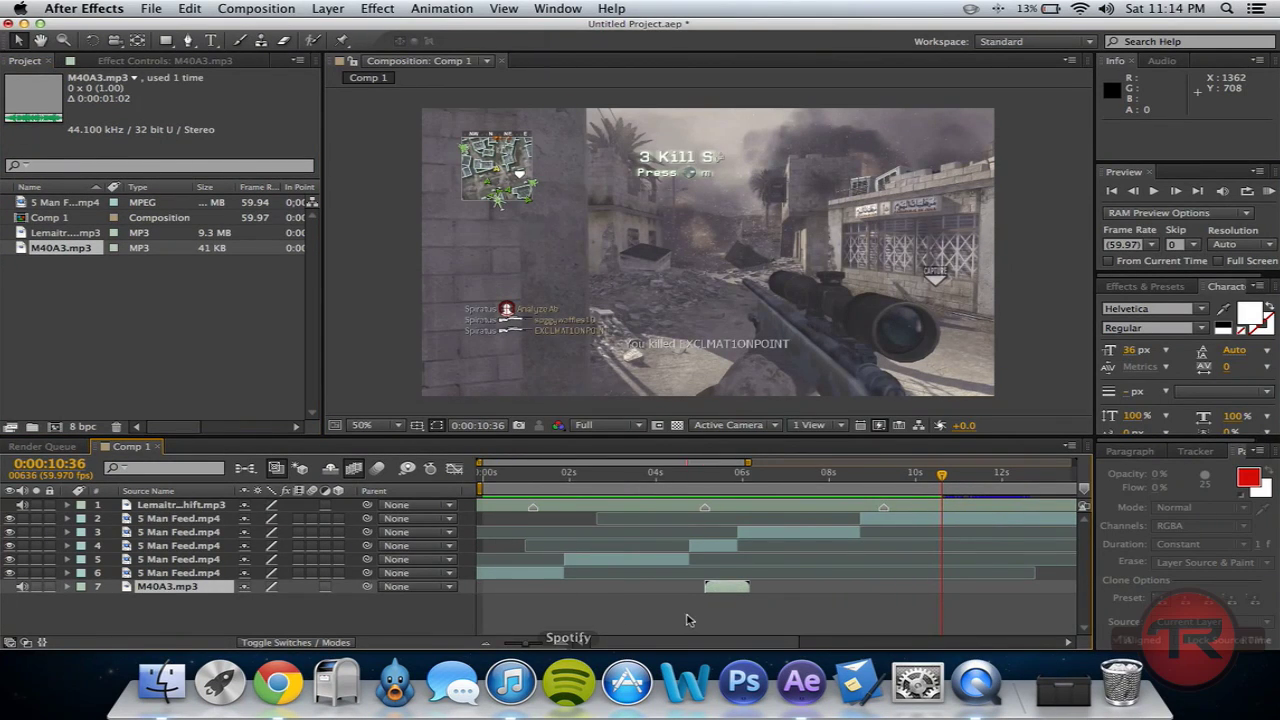
left_click_drag(728, 590, 553, 578)
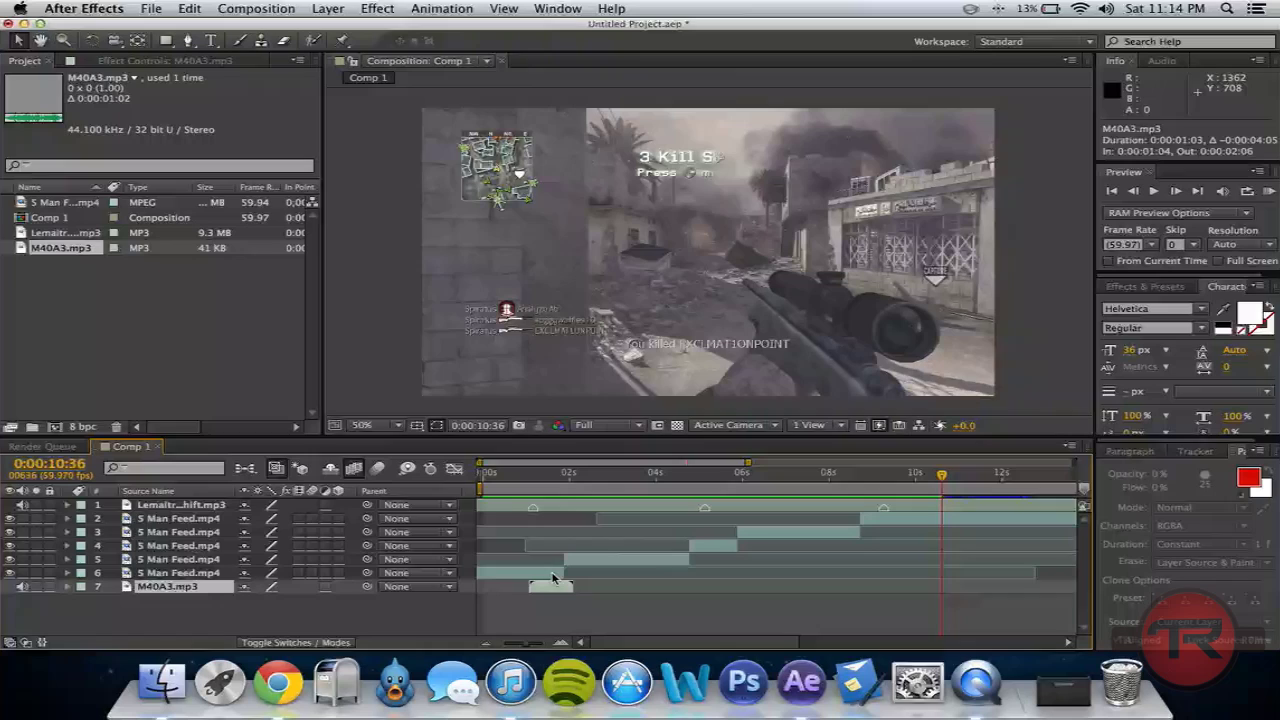
- Fine-tune M40A3.mp3 to start at 0:00:01:07, just before the first beat marker, checking the sound's timing with RAM previews
left_click(533, 474)
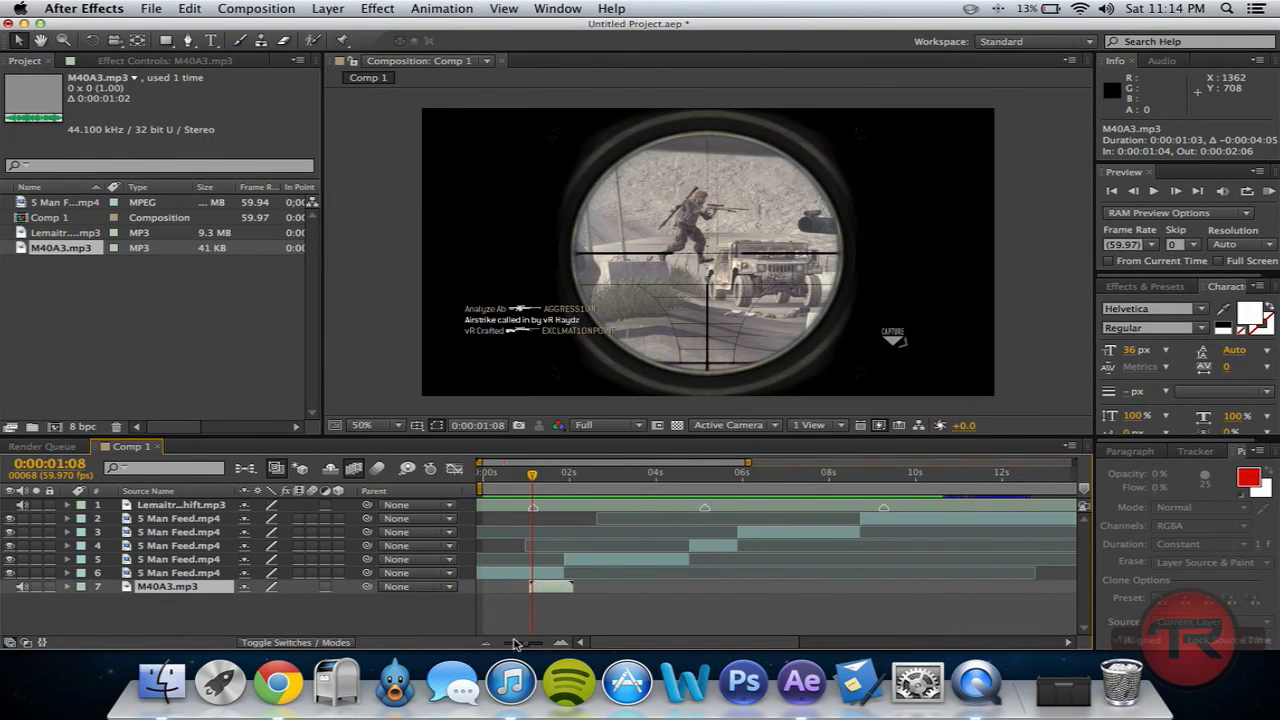
left_click_drag(537, 645, 540, 645)
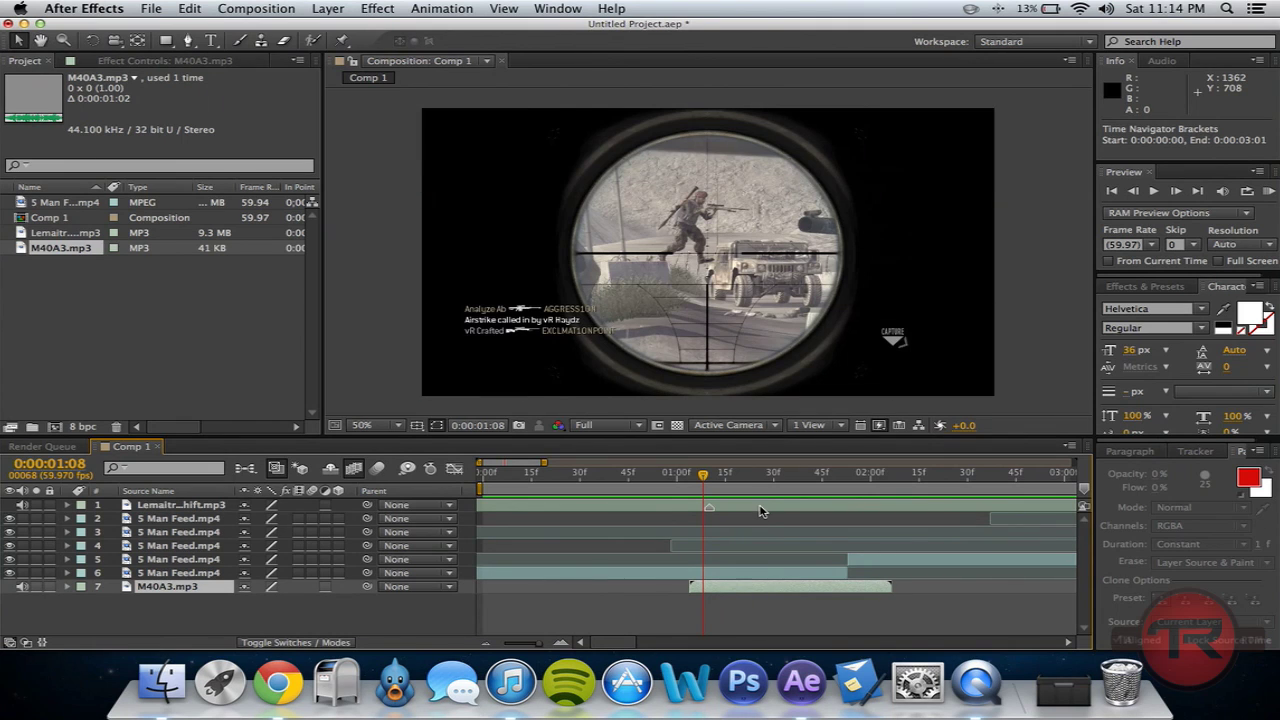
left_click(1270, 193)
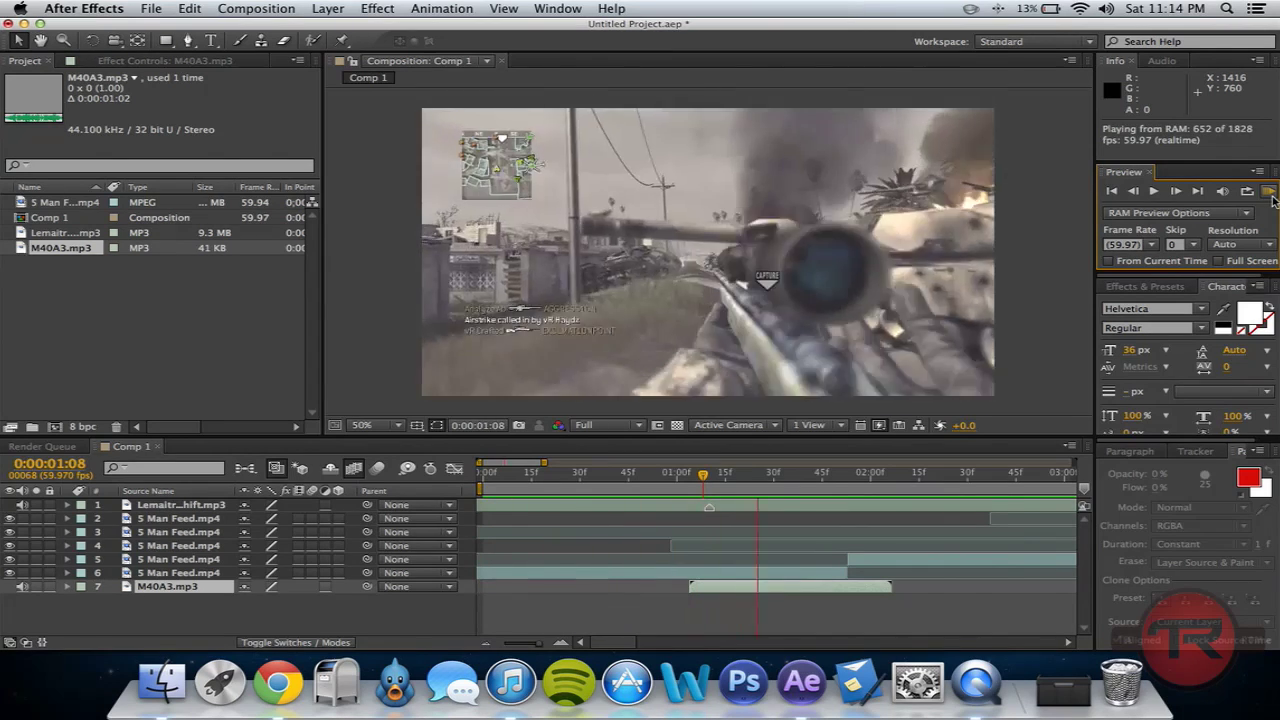
left_click(757, 591)
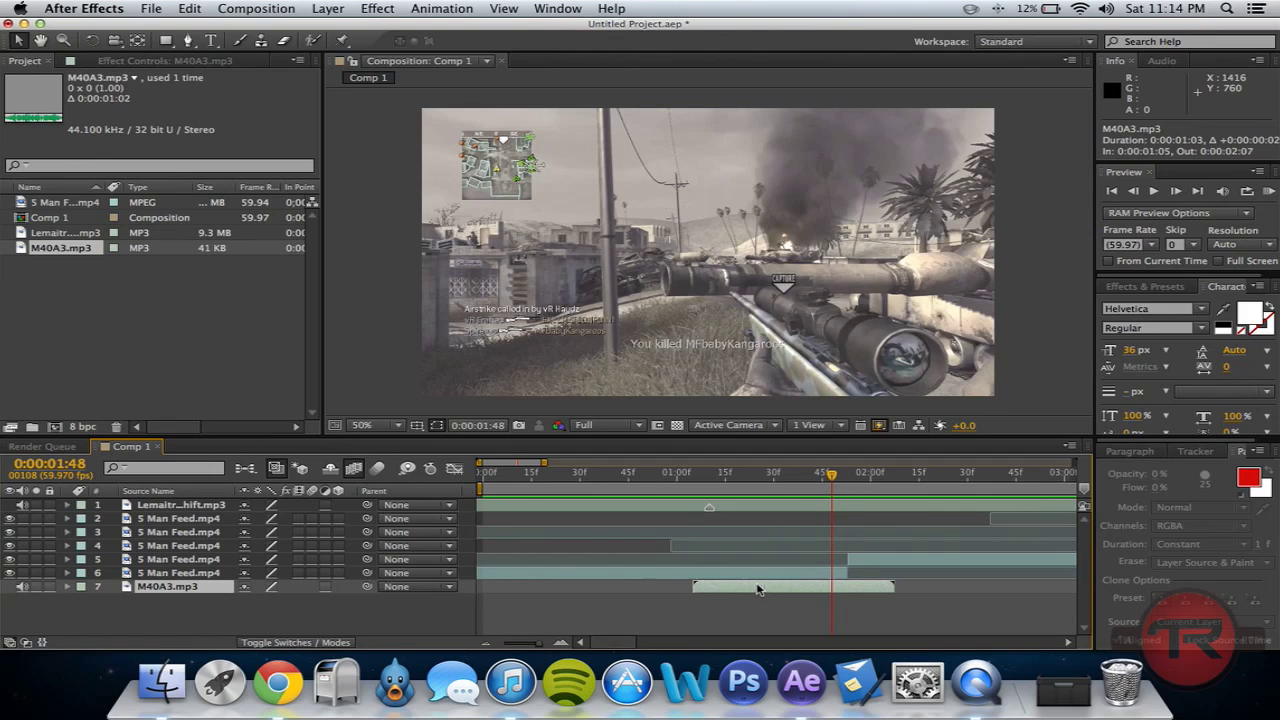
left_click(707, 487)
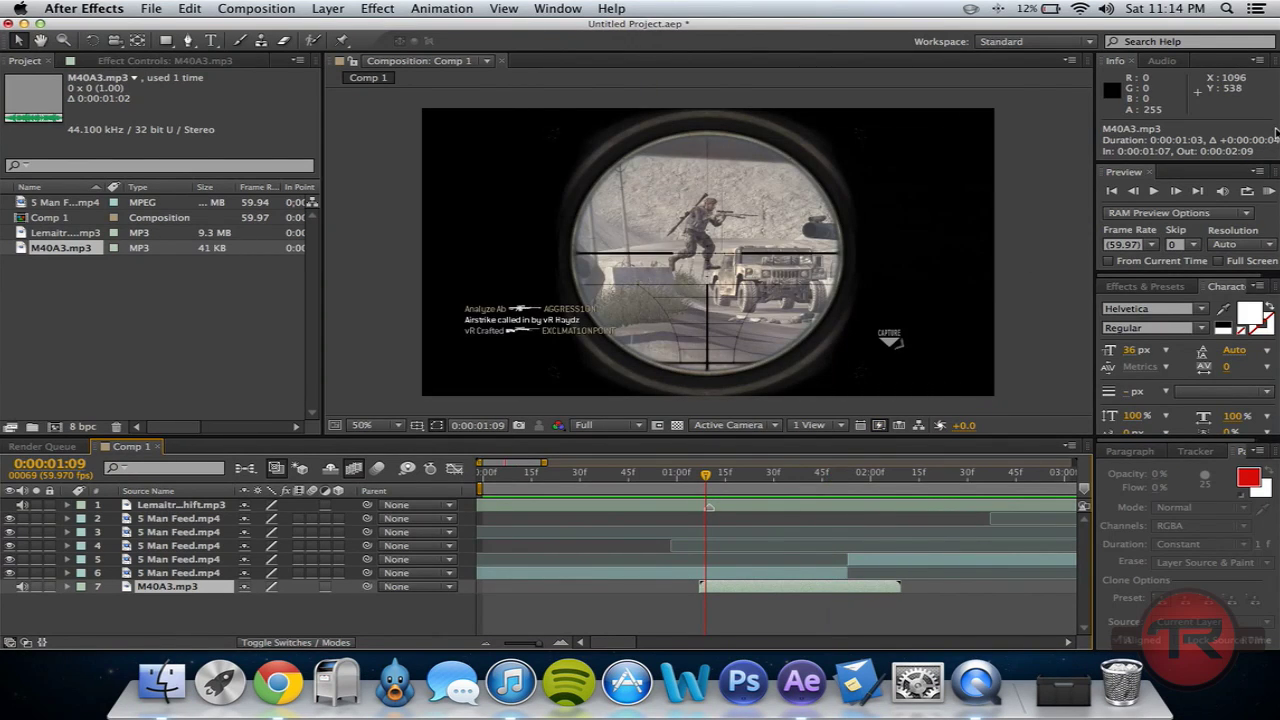
left_click(1270, 191)
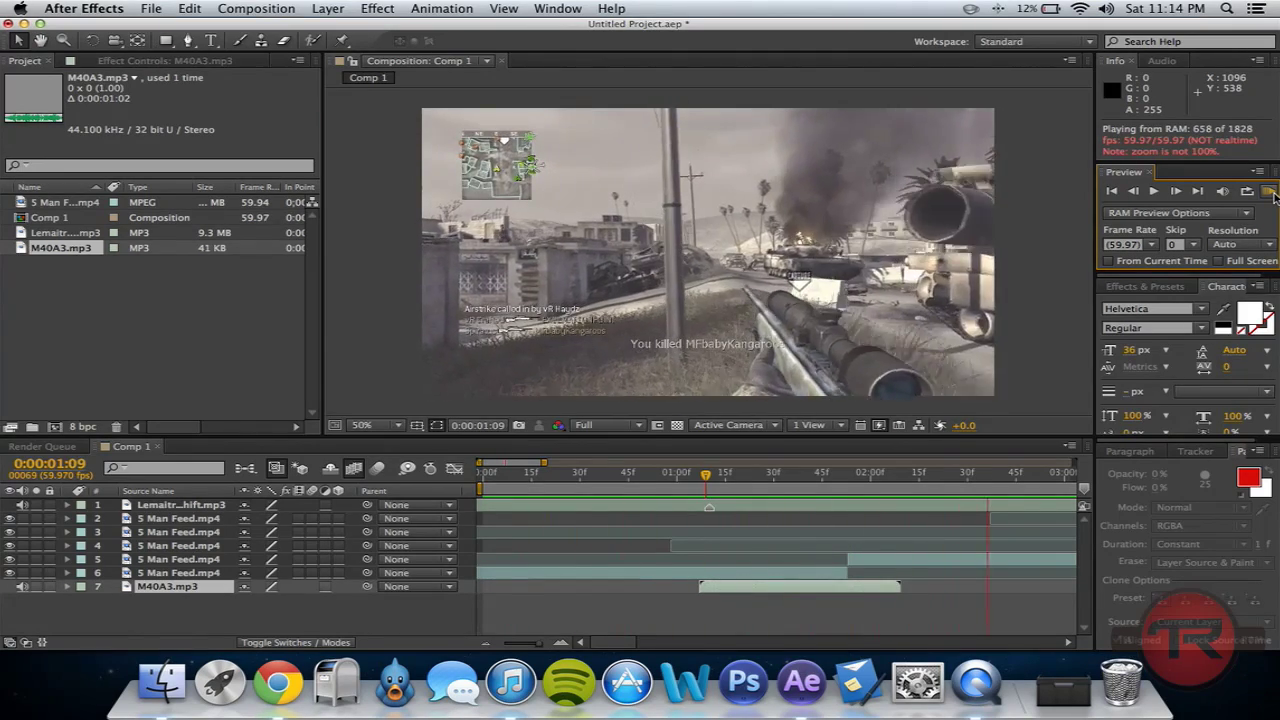
left_click(1272, 196)
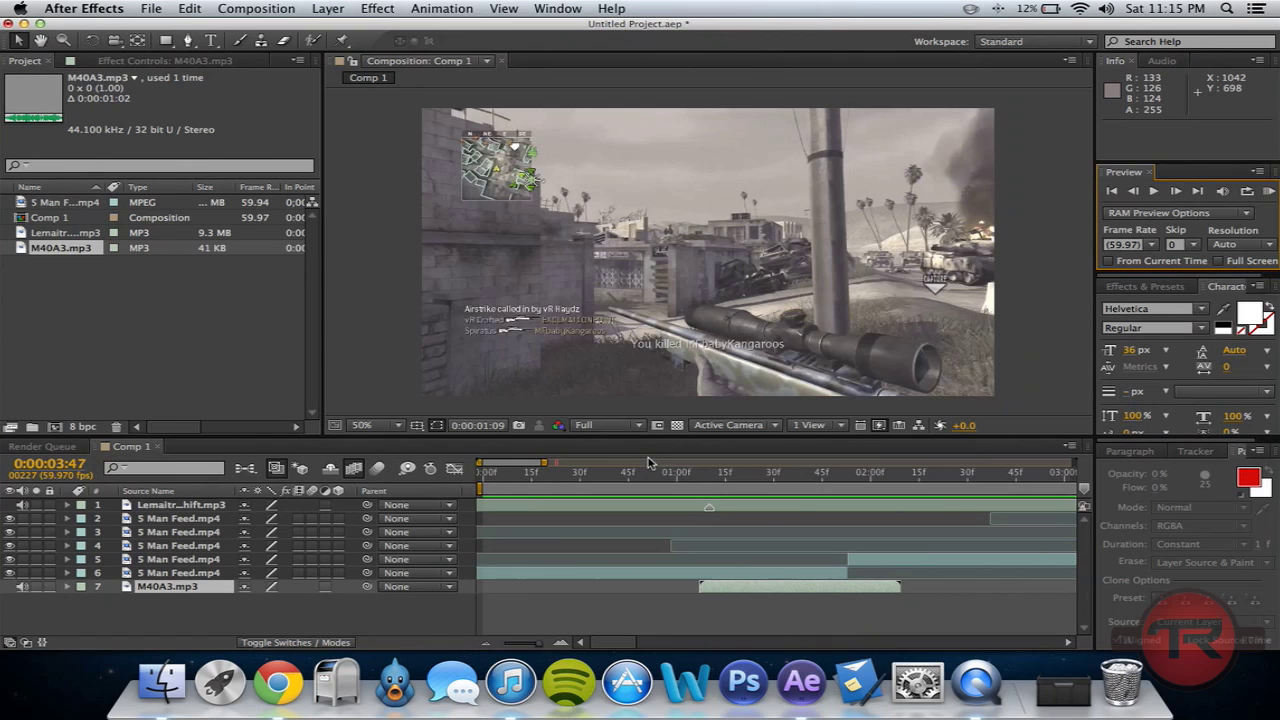
left_click(974, 699)
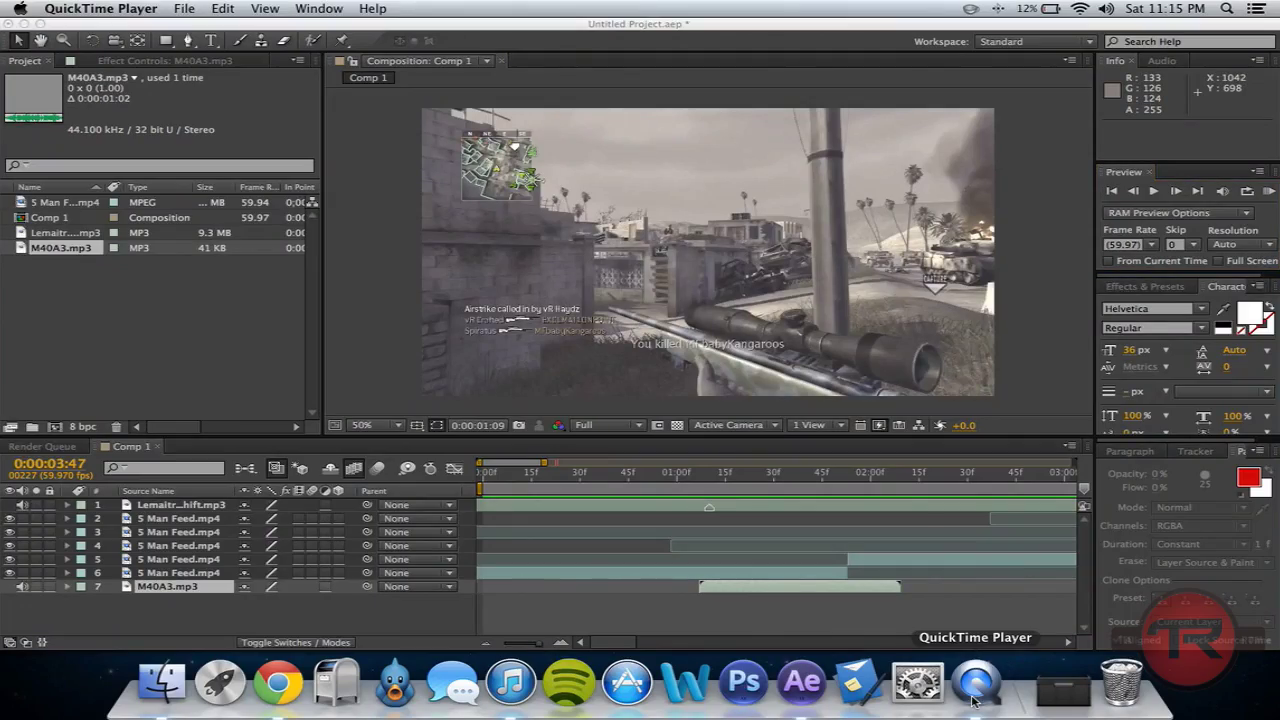